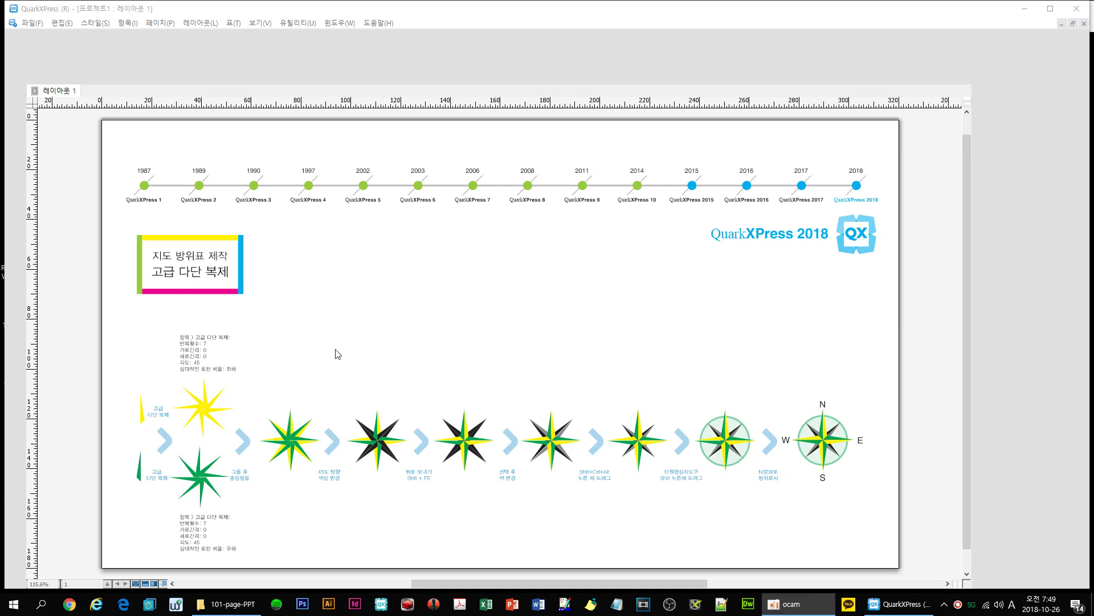
# Bring back the hidden tool, measurement and colour palettes around the layout.
pyautogui.press('Tab')
pyautogui.click(142, 419)
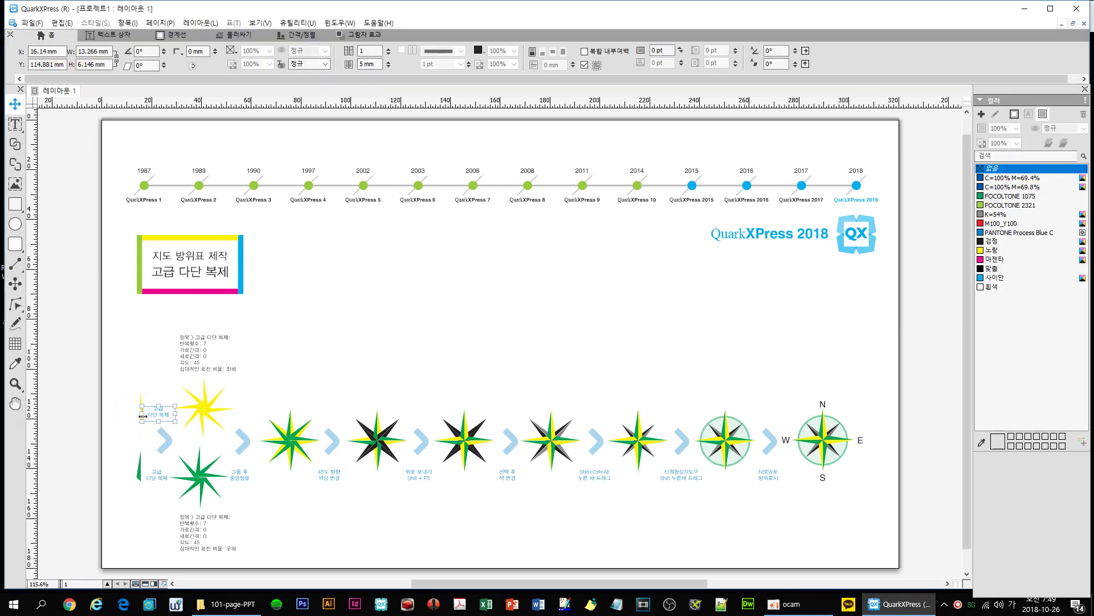
pyautogui.click(161, 351)
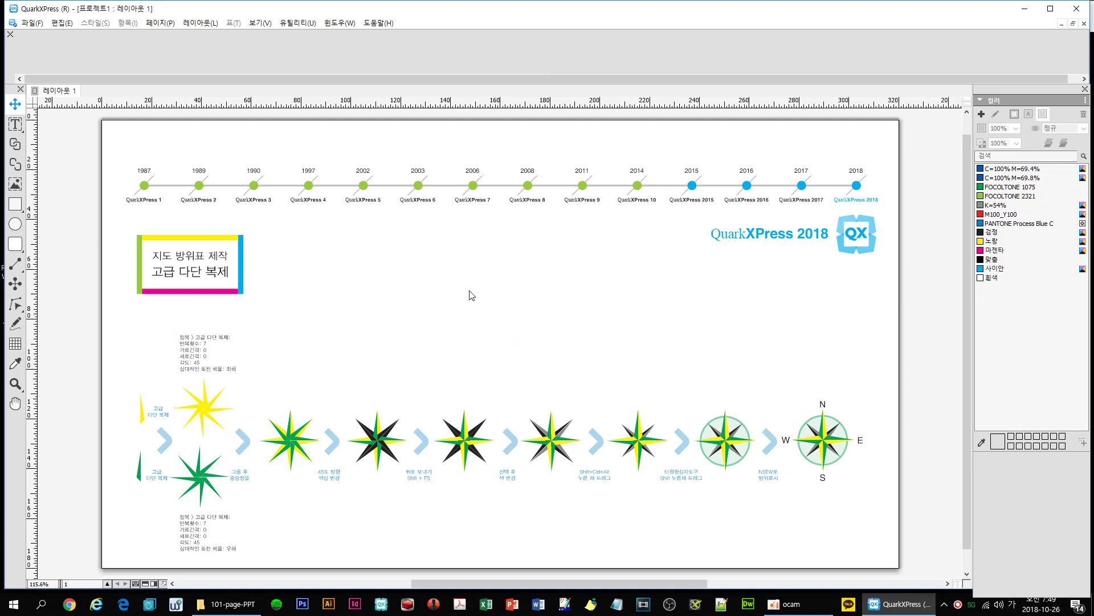
# Draw a square about 19.6 mm wide in the empty area above the compass row and fill it with black (검정).
pyautogui.click(15, 203)
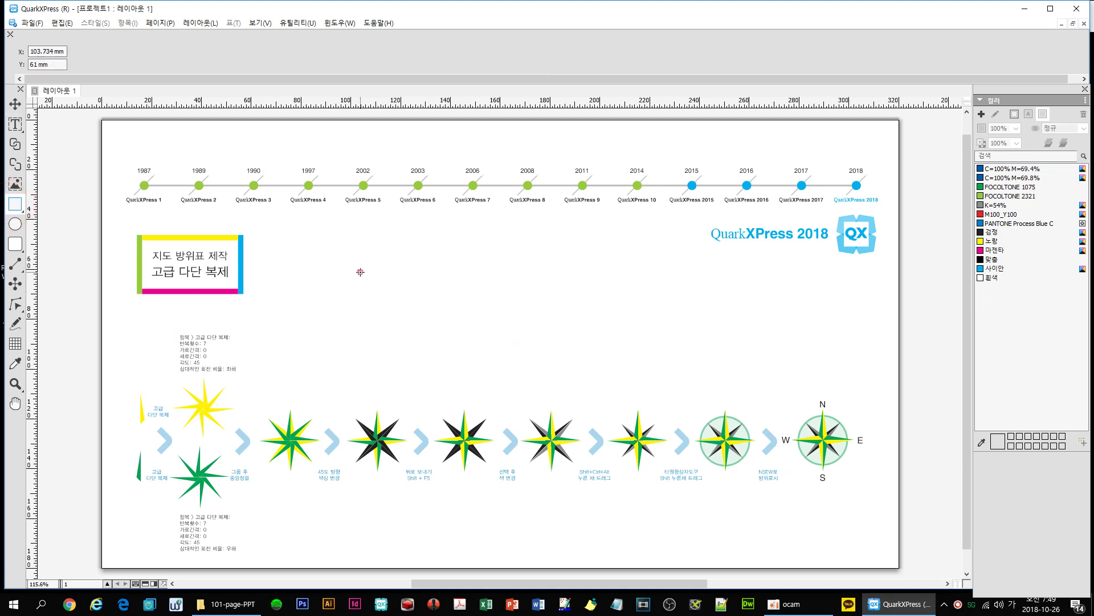
pyautogui.moveTo(359, 272); pyautogui.dragTo(409, 319)
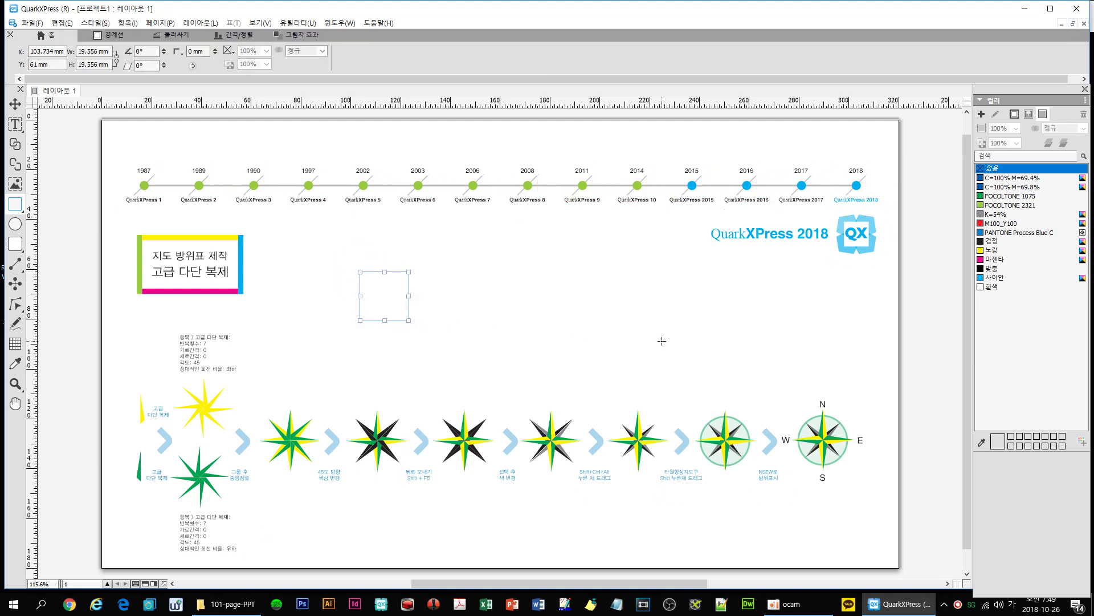
pyautogui.click(993, 243)
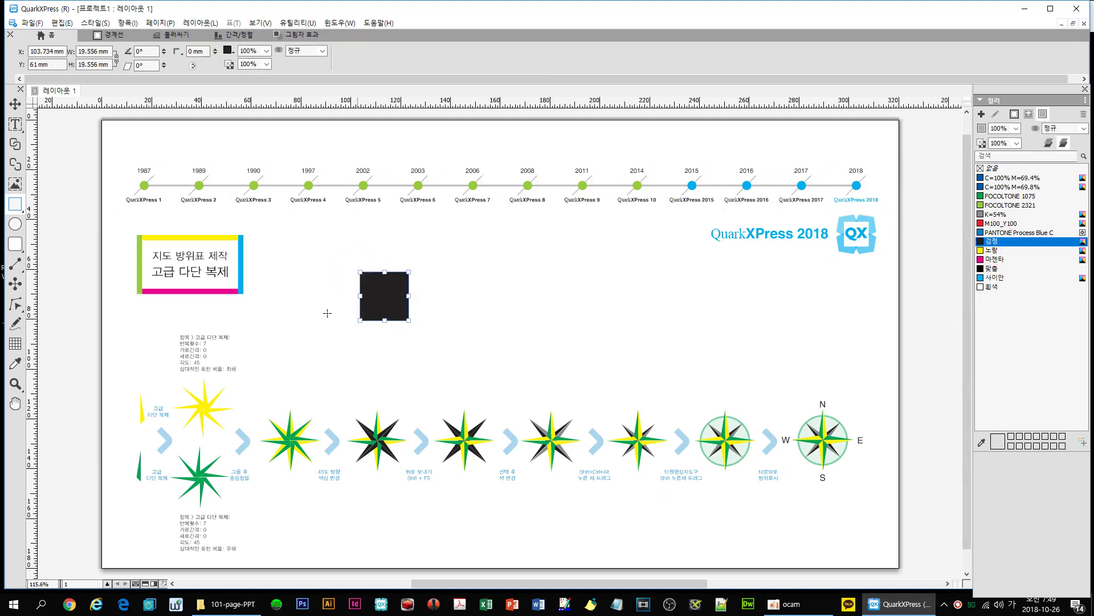
# Rotate the black square by 45° so it stands as a diamond, and deselect it.
pyautogui.doubleClick(145, 51)
pyautogui.write('45')
pyautogui.press('Return')
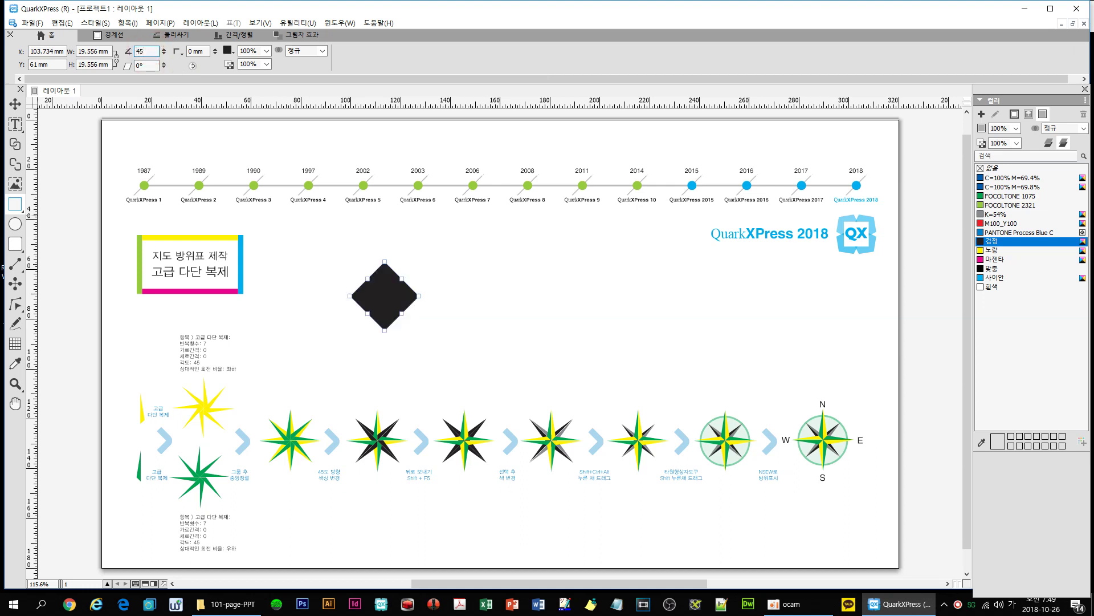
pyautogui.click(335, 290)
pyautogui.click(15, 103)
pyautogui.click(427, 345)
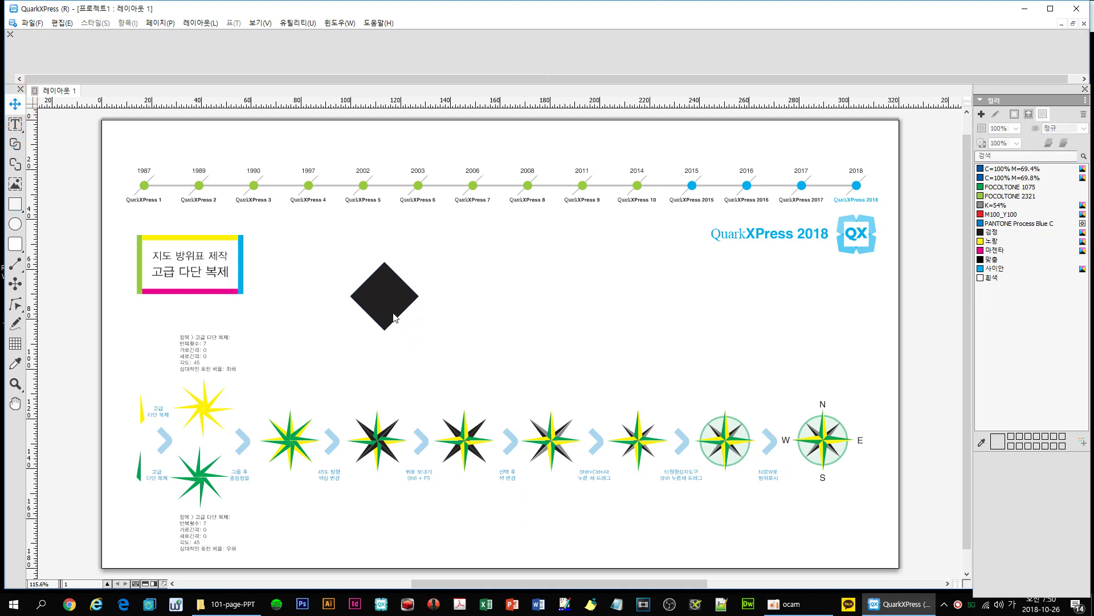
# Draw a rectangle about 28 × 35.5 mm over the diamond's right part and intersect (교집합) the two shapes into a triangle.
pyautogui.click(15, 204)
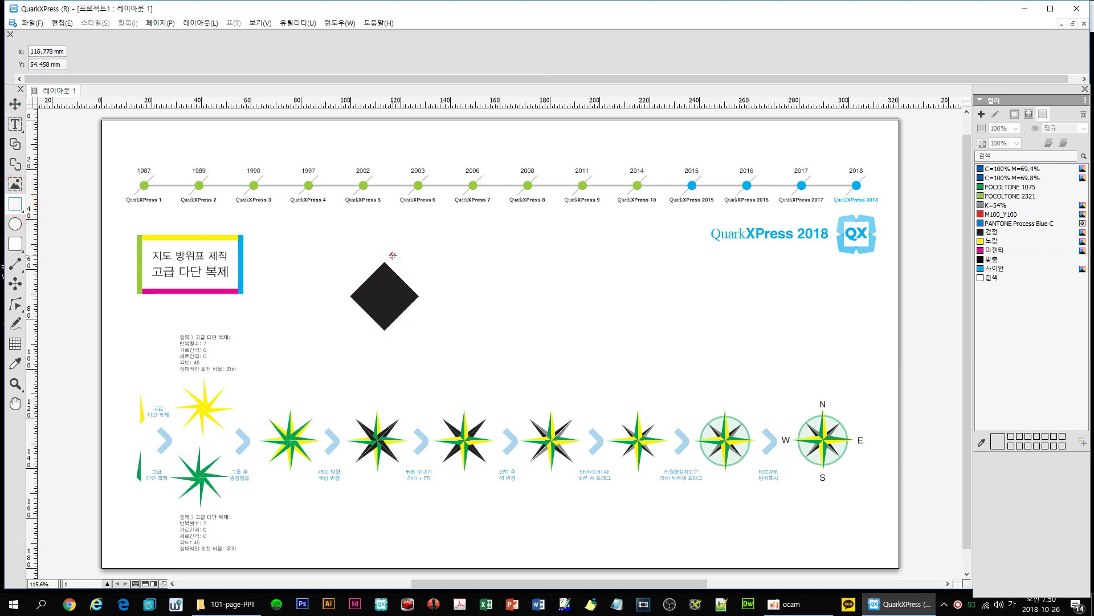
pyautogui.moveTo(392, 255); pyautogui.dragTo(463, 344)
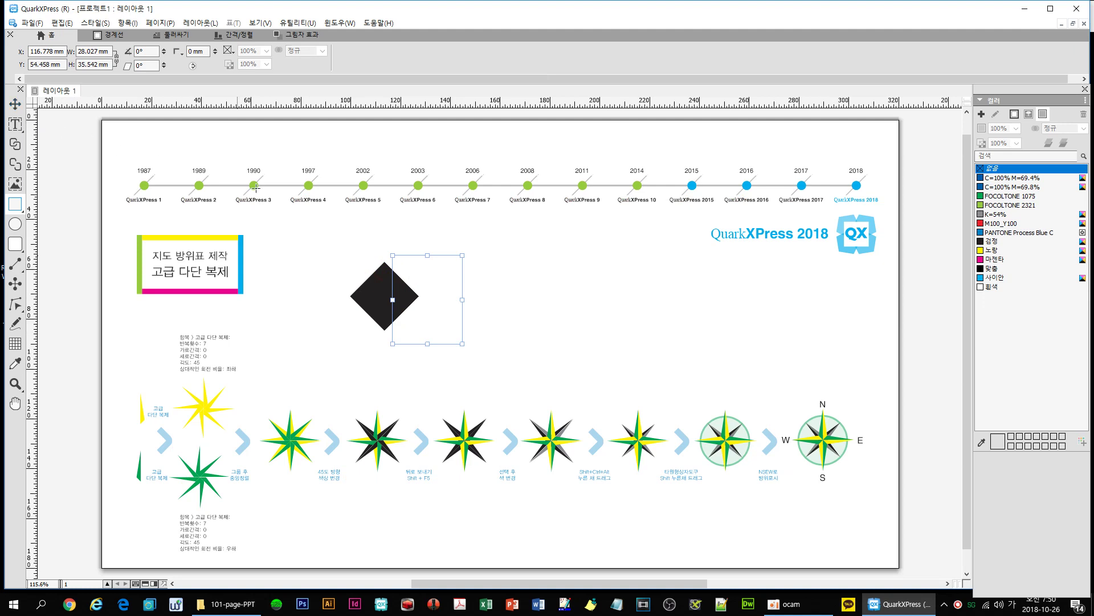
pyautogui.click(15, 103)
pyautogui.keyDown('shift'); pyautogui.click(369, 291); pyautogui.keyUp('shift')
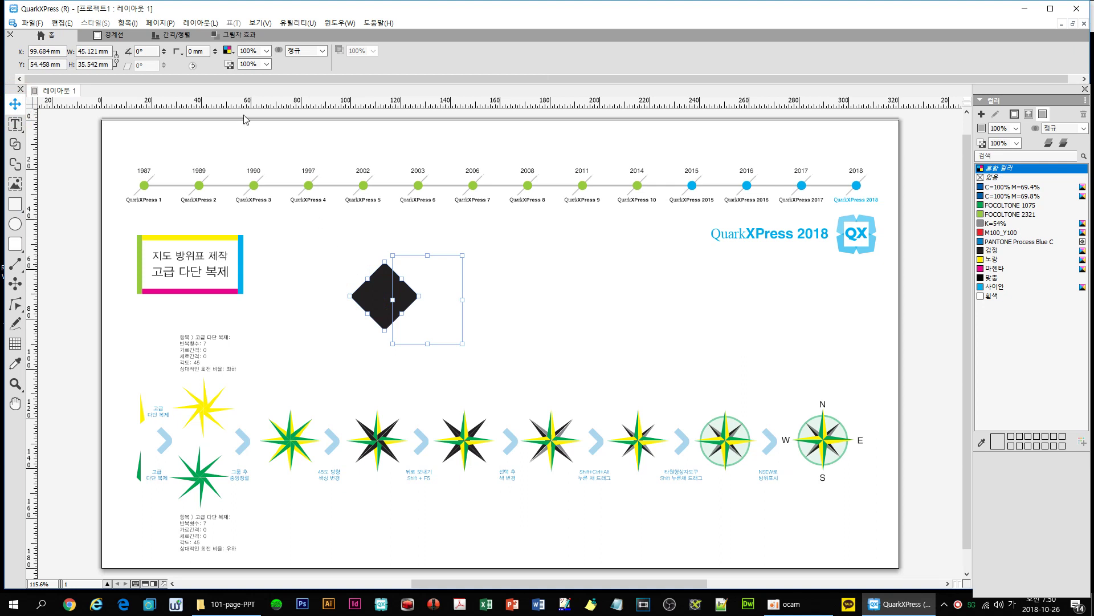
pyautogui.click(128, 23)
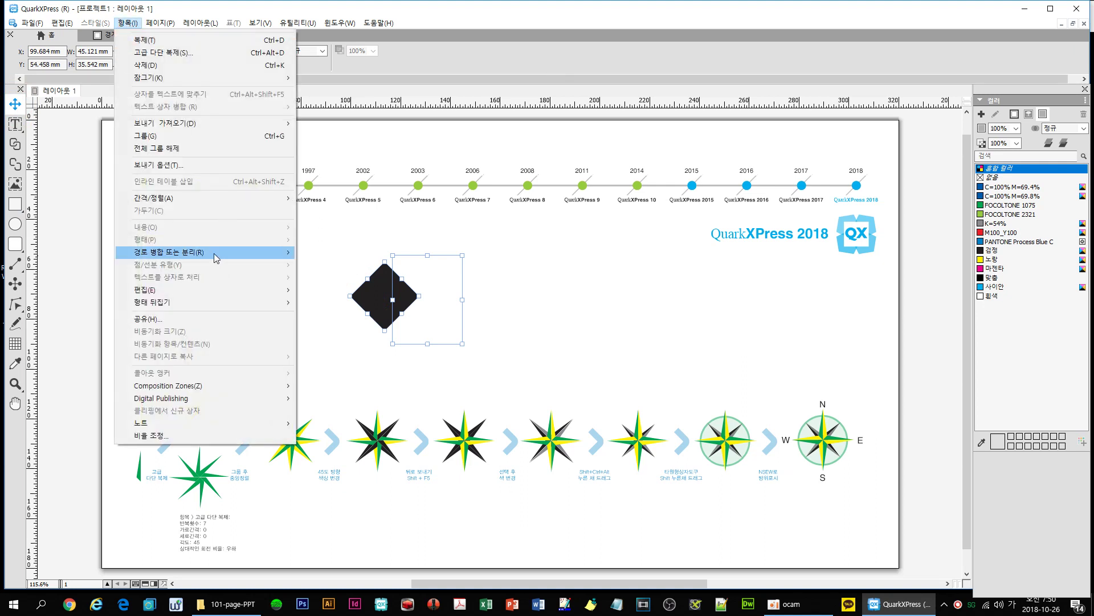
pyautogui.moveTo(213, 253)
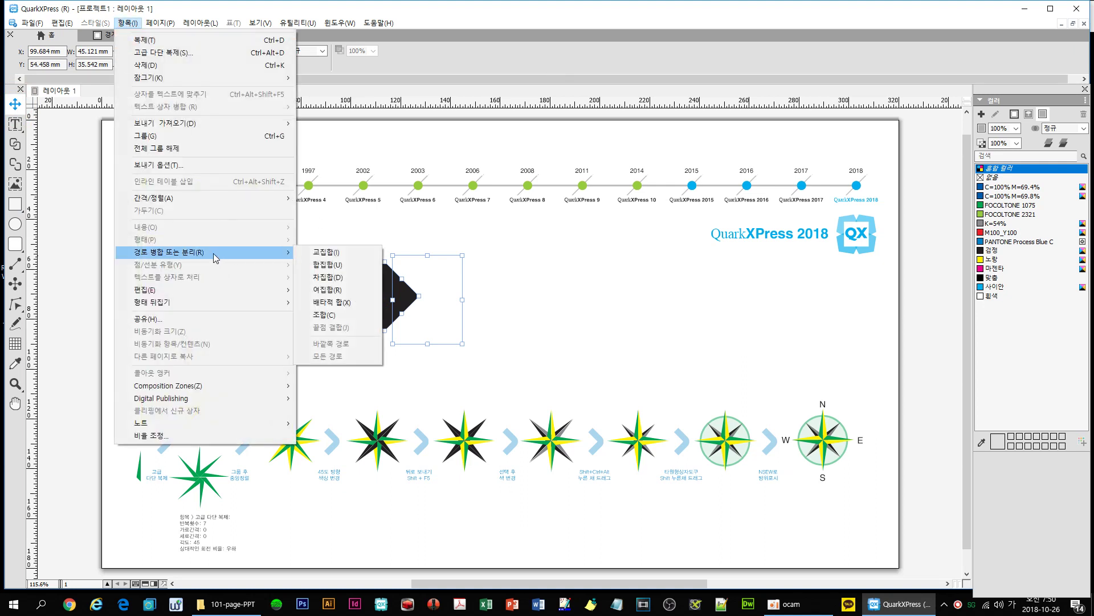
pyautogui.click(326, 252)
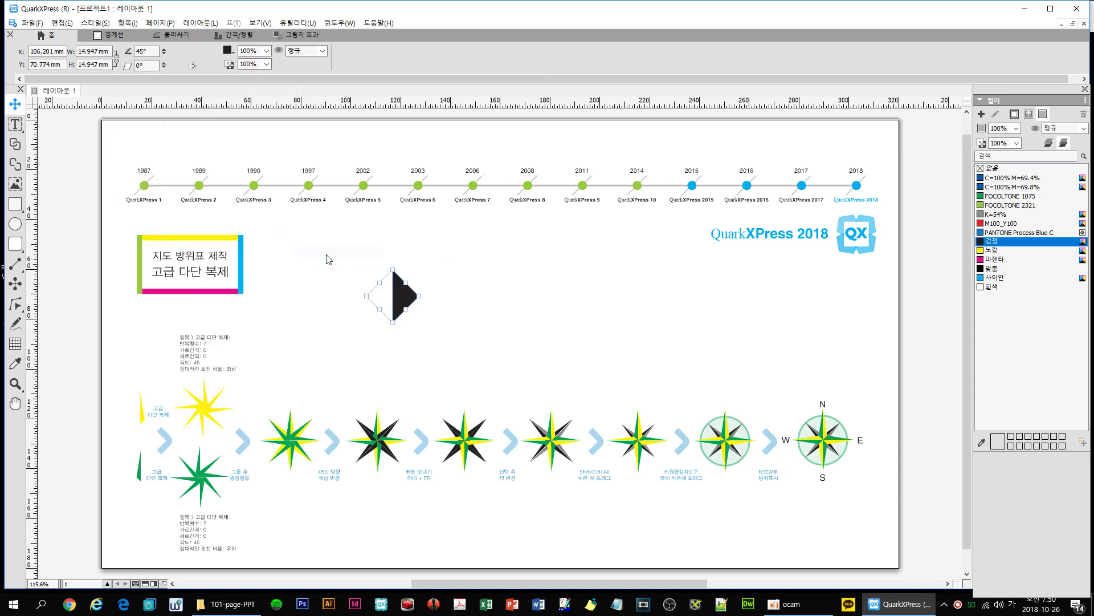
pyautogui.click(477, 355)
# Add an extra point on the upper slanted edge of the black triangle.
pyautogui.click(398, 301)
pyautogui.click(15, 305)
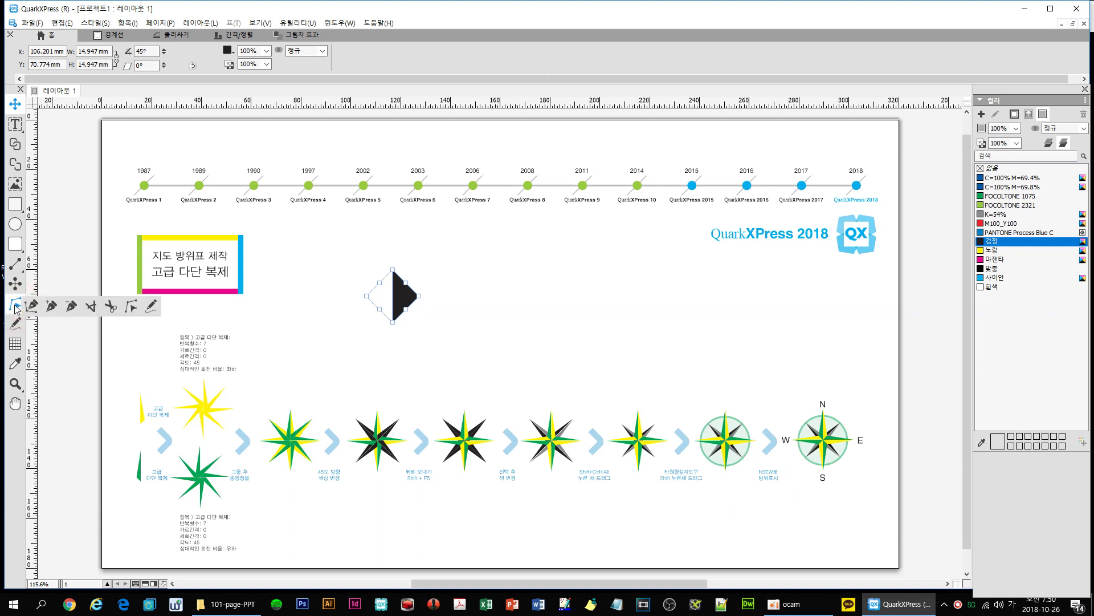
pyautogui.click(51, 306)
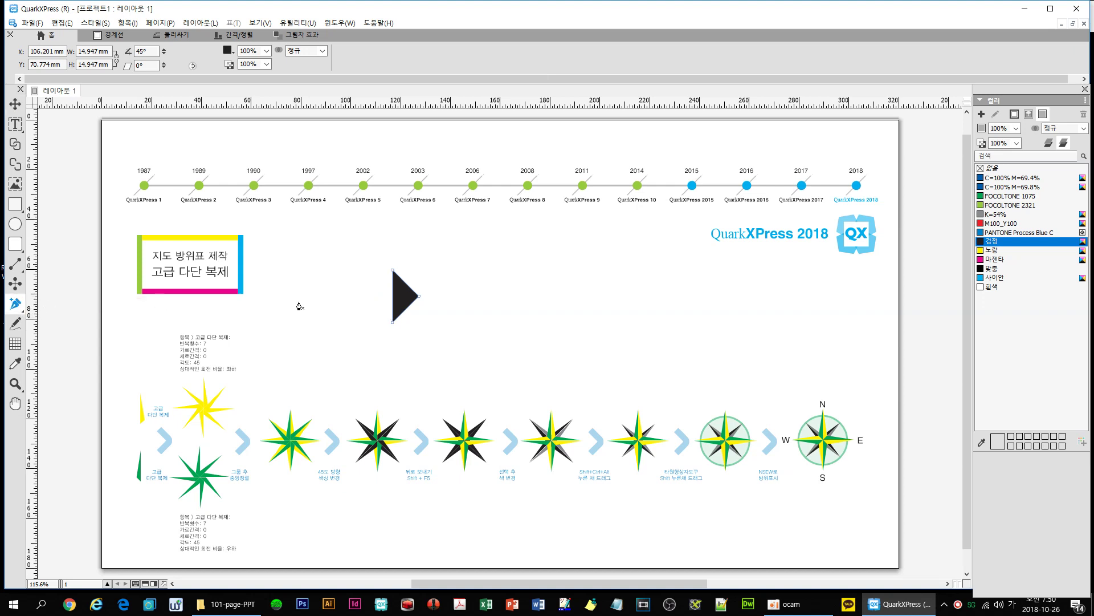
pyautogui.click(405, 282)
# Pull the added point far up to form a tall spike and move the shape down about 19 mm.
pyautogui.click(16, 305)
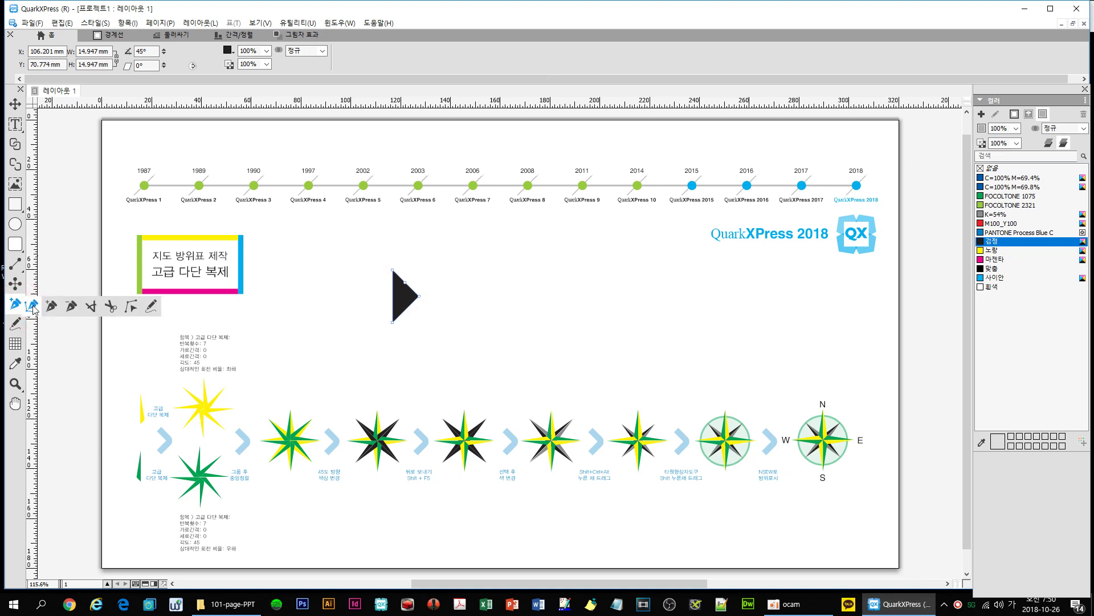
pyautogui.click(131, 308)
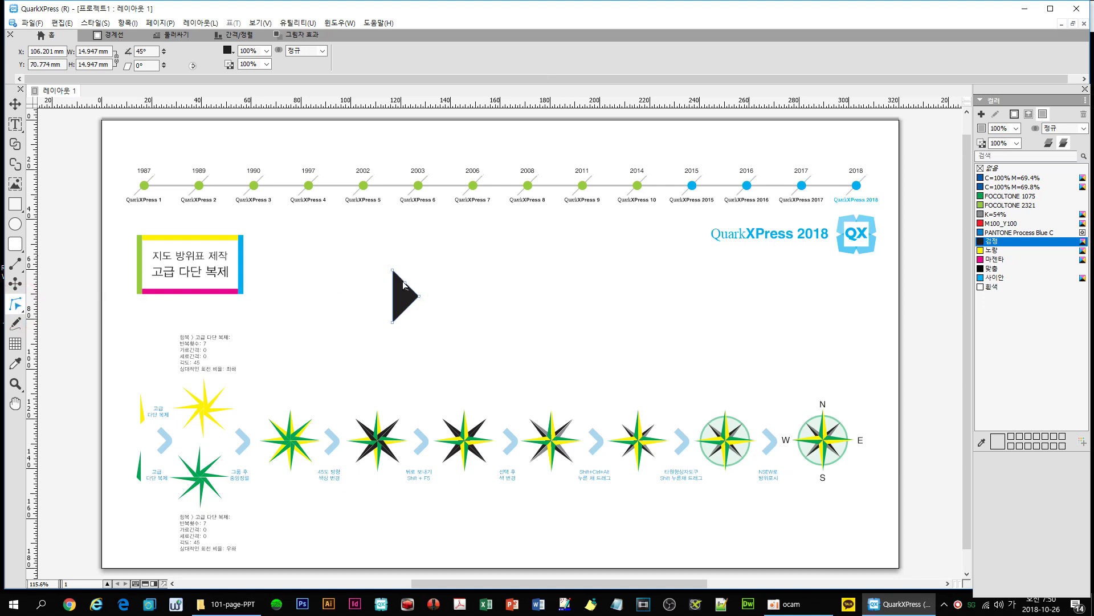
pyautogui.moveTo(405, 286); pyautogui.dragTo(387, 165)
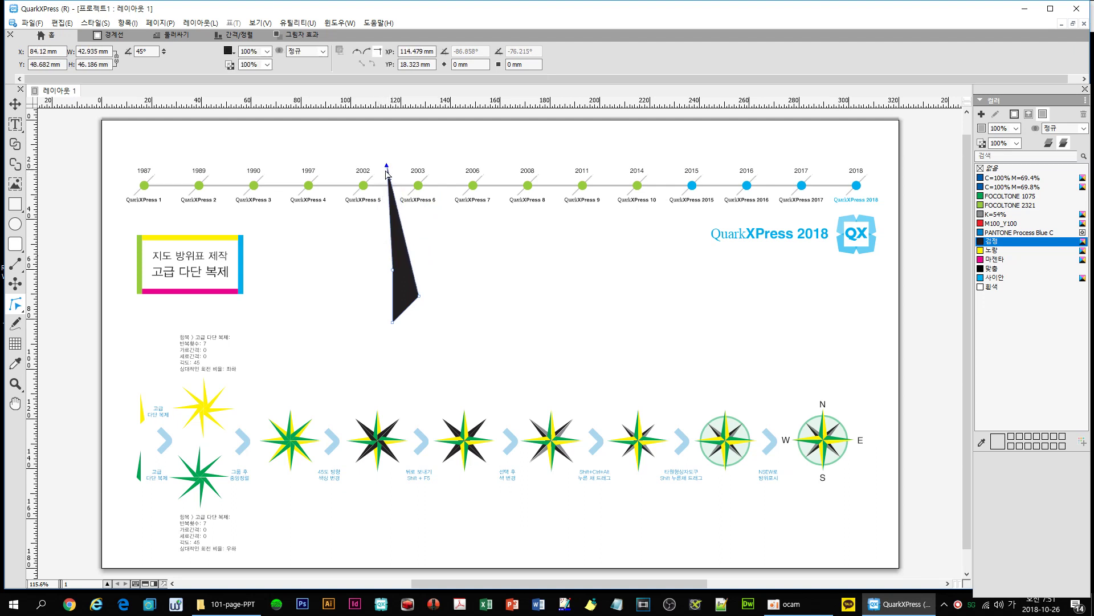
pyautogui.click(15, 103)
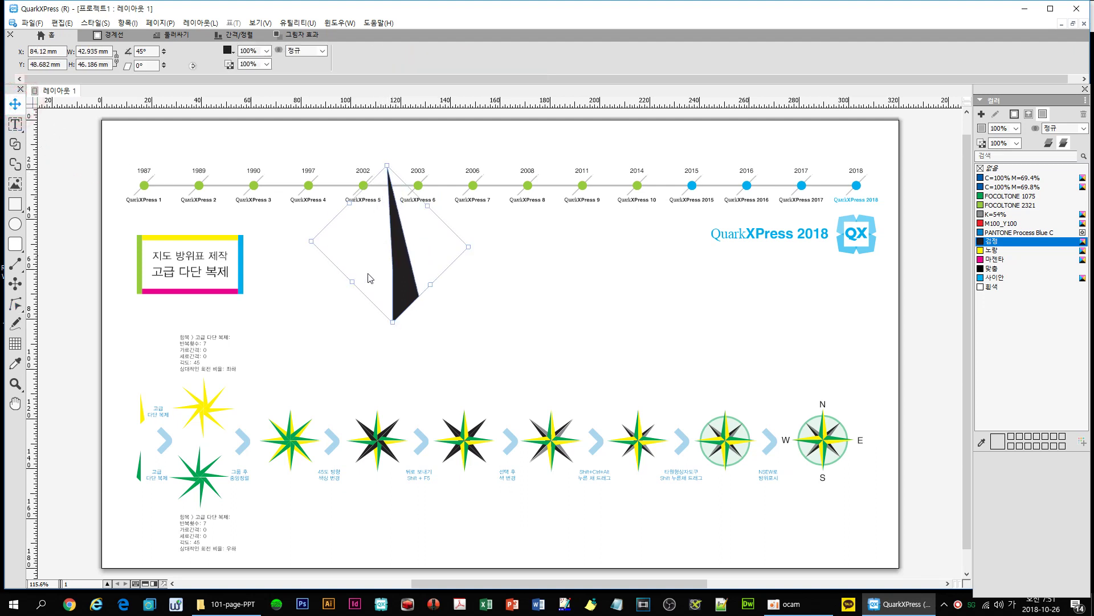
pyautogui.moveTo(405, 273); pyautogui.dragTo(409, 322)
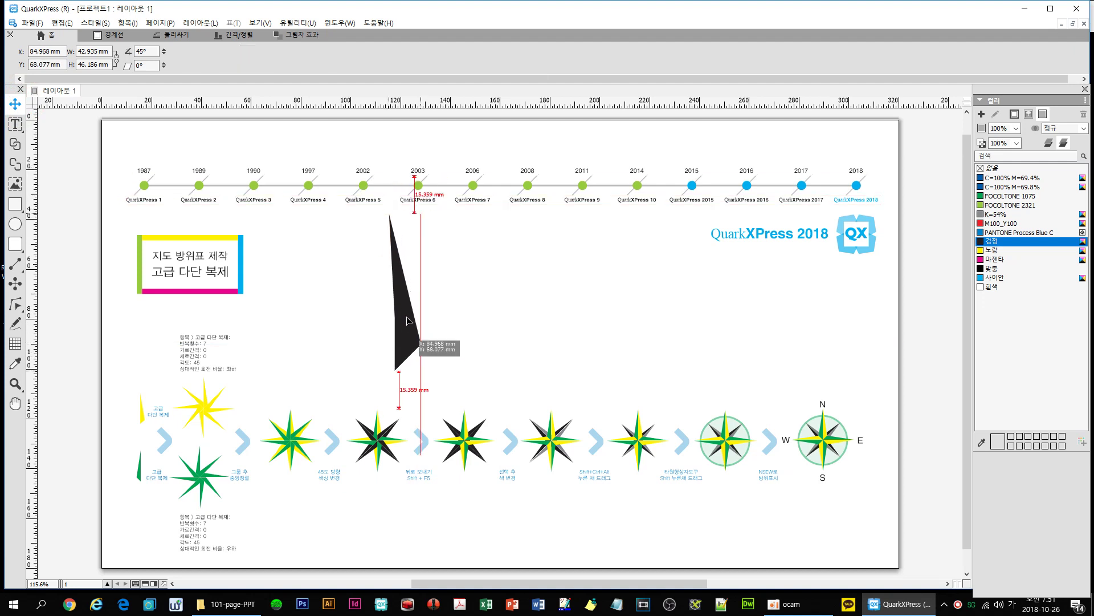
# Draw a rectangle about 21.9 × 64.1 mm over the spike's right part and fill it with yellow (노랑) at 20% opacity.
pyautogui.click(16, 206)
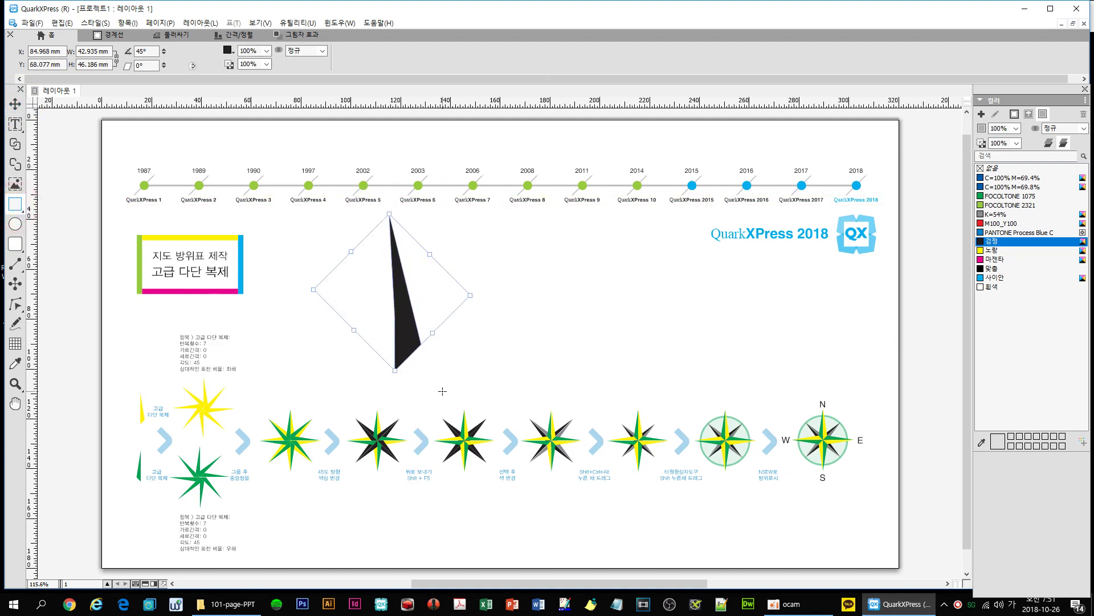
pyautogui.moveTo(456, 388); pyautogui.dragTo(399, 228)
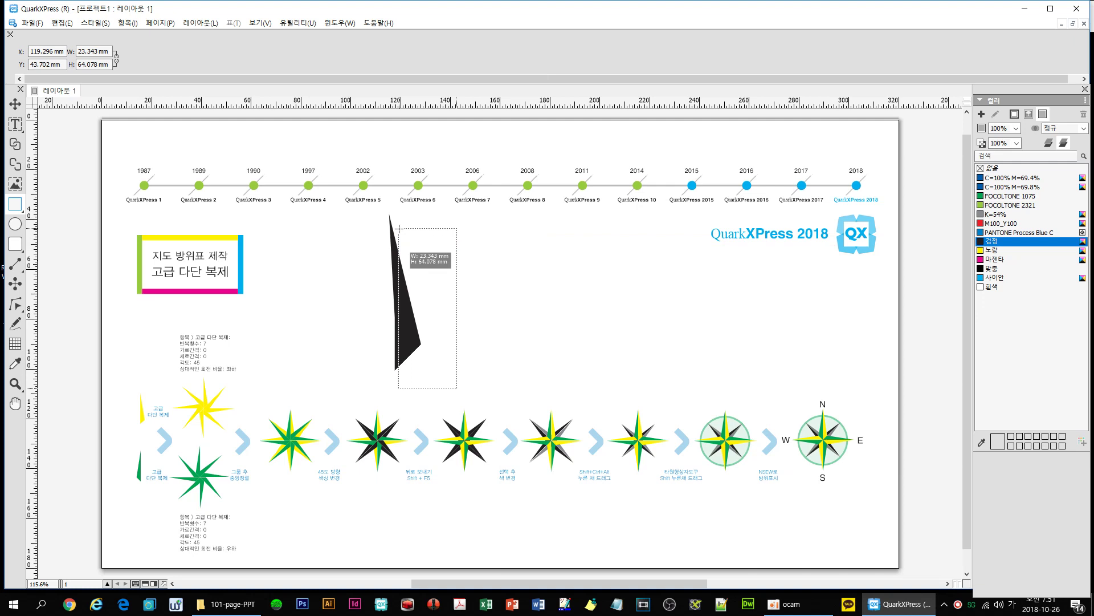
pyautogui.moveTo(399, 228); pyautogui.dragTo(402, 228)
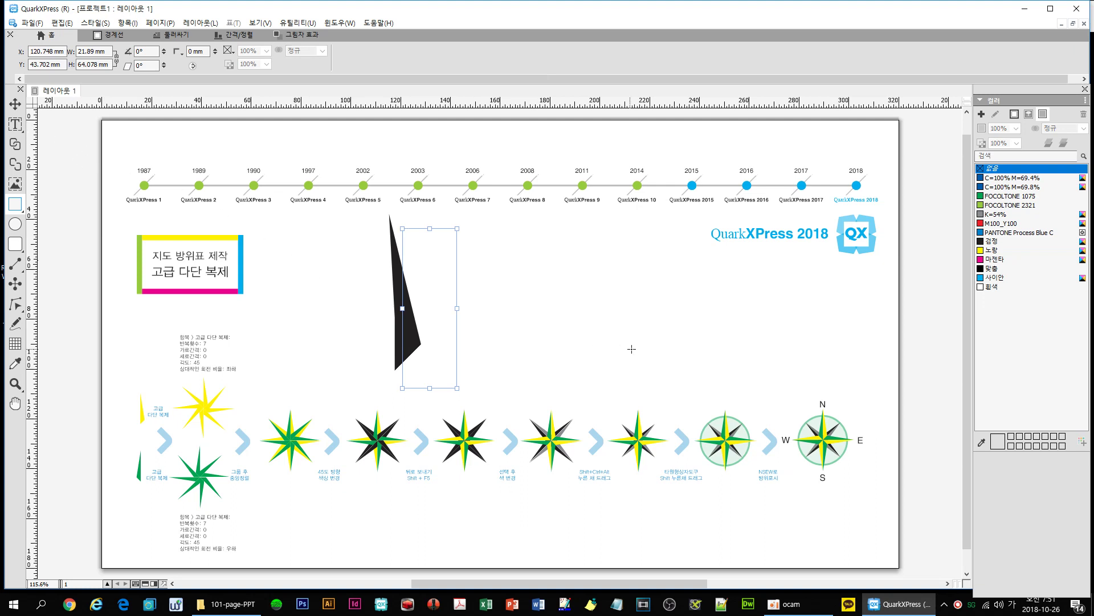
pyautogui.click(991, 249)
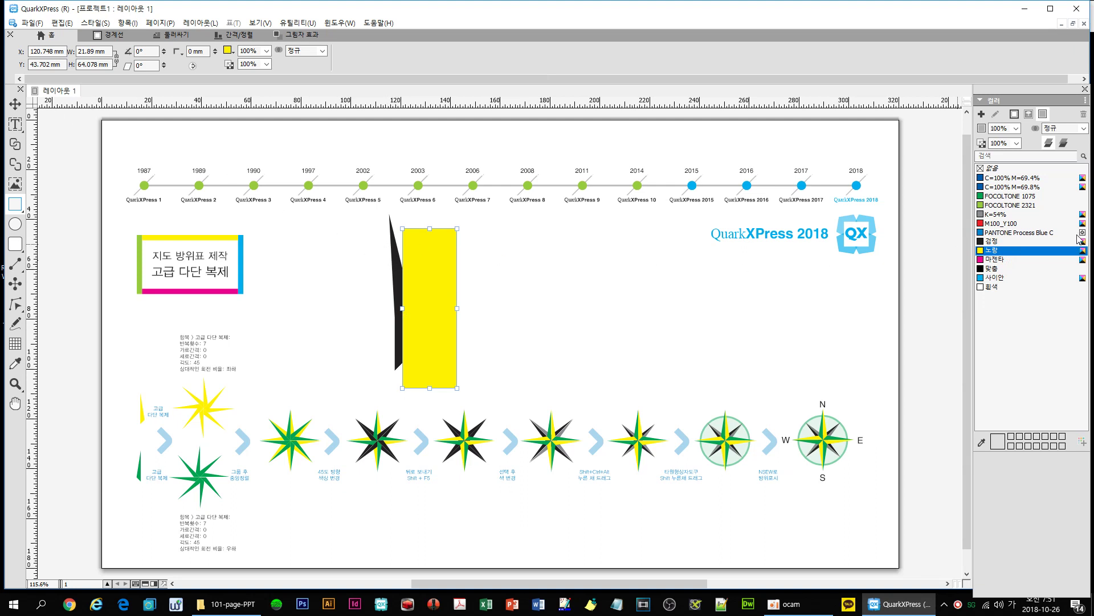
pyautogui.click(1003, 142)
pyautogui.write('20%')
pyautogui.press('Return')
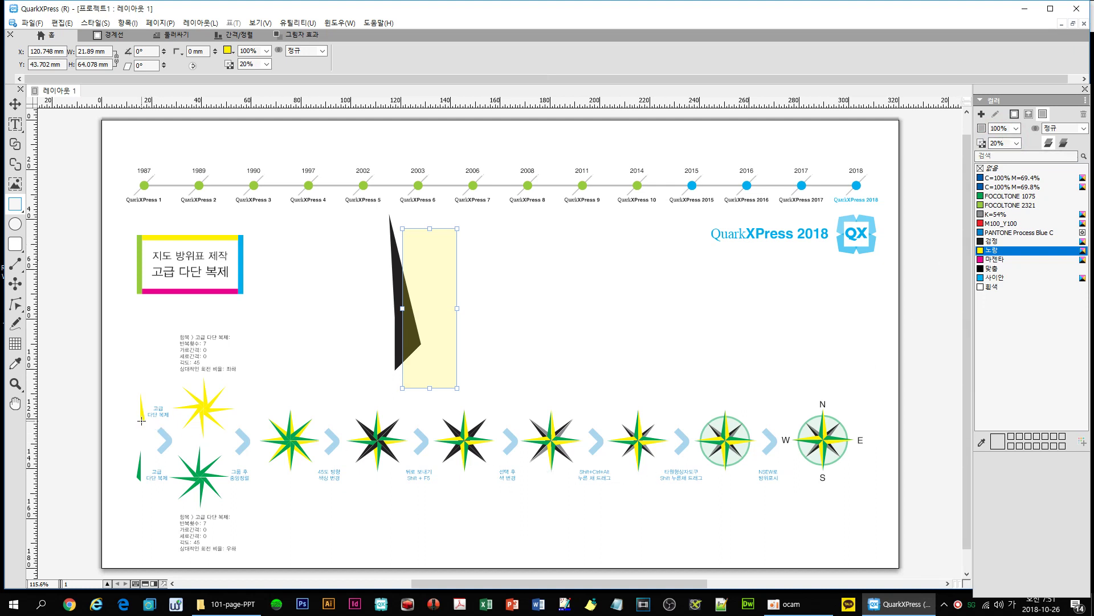
pyautogui.click(15, 103)
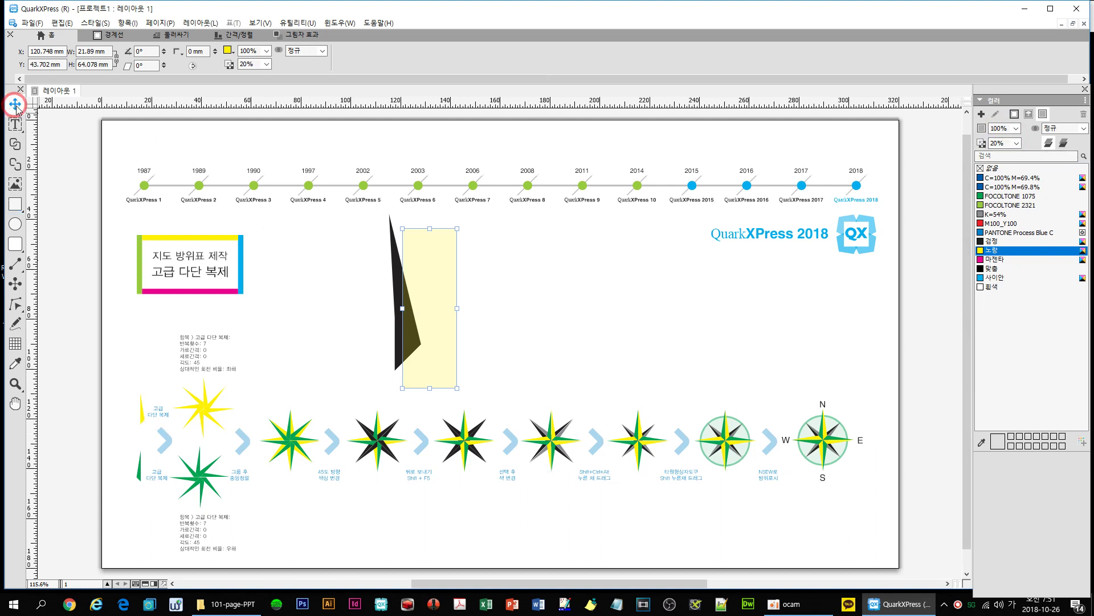
pyautogui.click(393, 248)
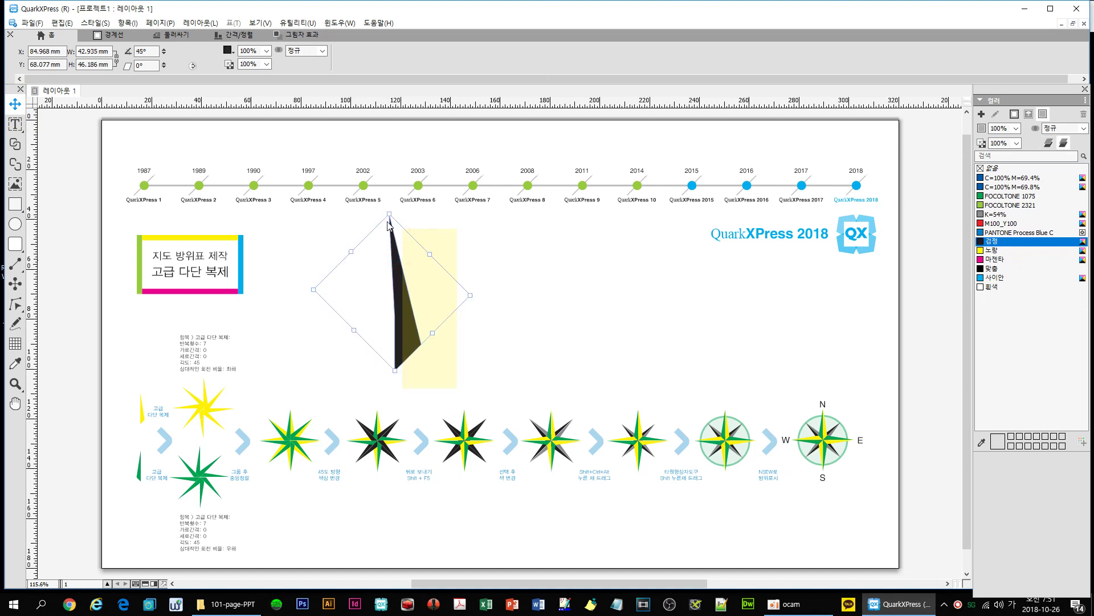
pyautogui.moveTo(390, 214)
pyautogui.mouseDown()
pyautogui.moveTo(392, 199)
pyautogui.moveTo(405, 219)
pyautogui.moveTo(453, 215)
pyautogui.moveTo(366, 210)
pyautogui.moveTo(387, 216)
pyautogui.mouseUp()
pyautogui.hotkey('ctrl', 'z')
# Move the spike's top point up and slightly right to about X 119.7 mm, Y 8.2 mm.
pyautogui.click(15, 305)
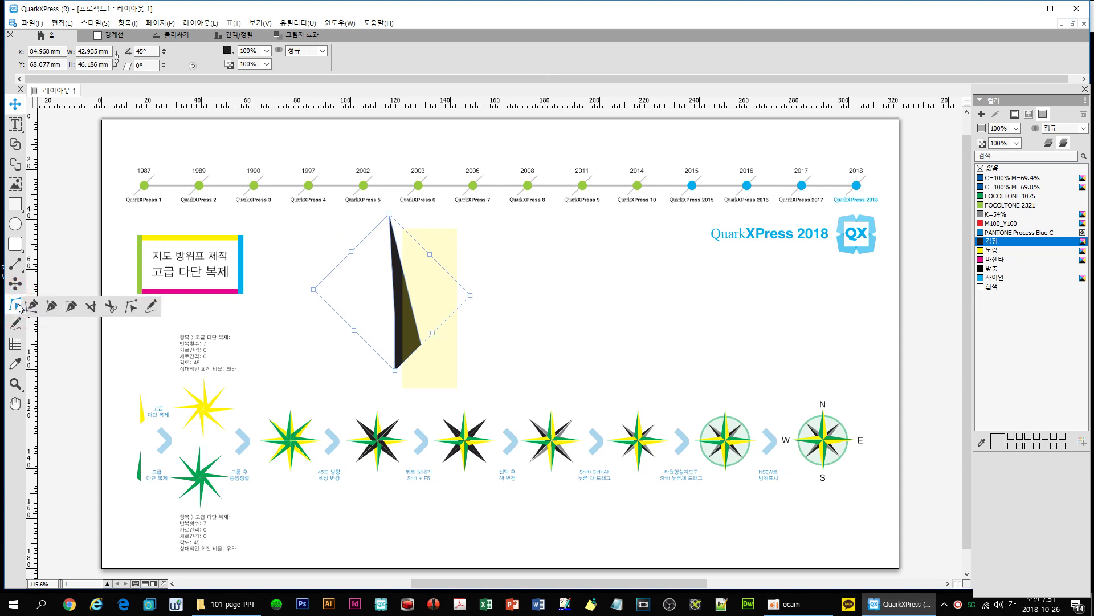
pyautogui.click(130, 308)
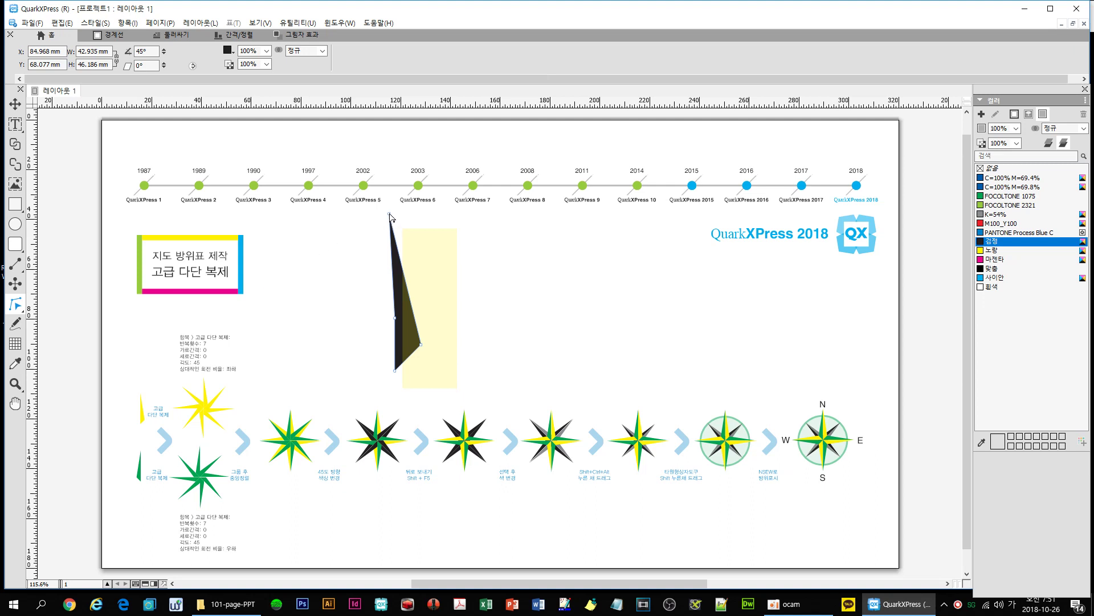
pyautogui.moveTo(391, 216); pyautogui.dragTo(396, 152)
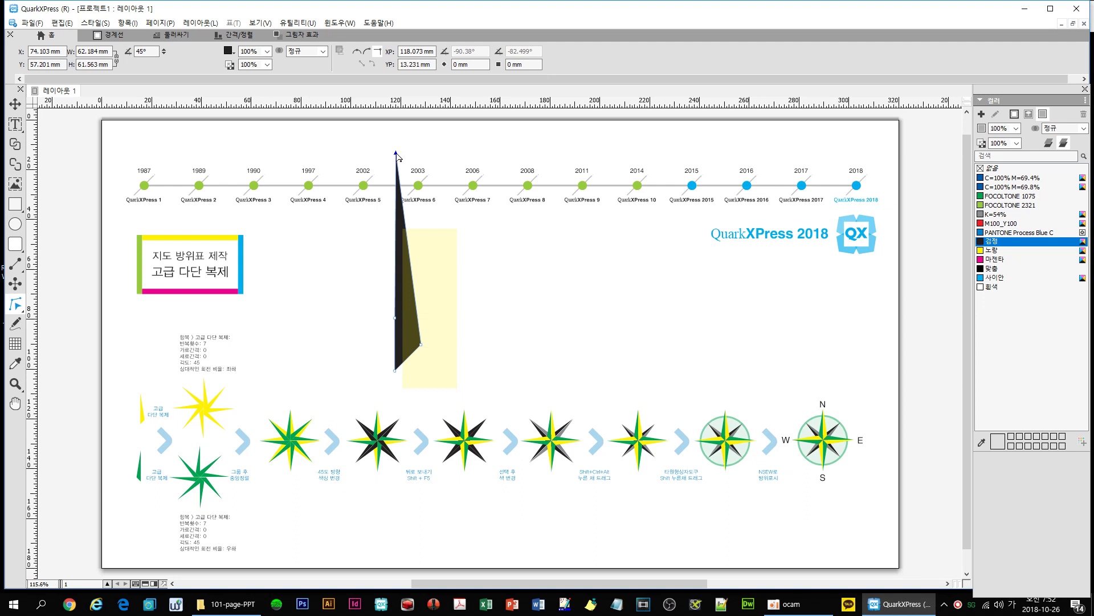
pyautogui.moveTo(397, 152); pyautogui.dragTo(400, 141)
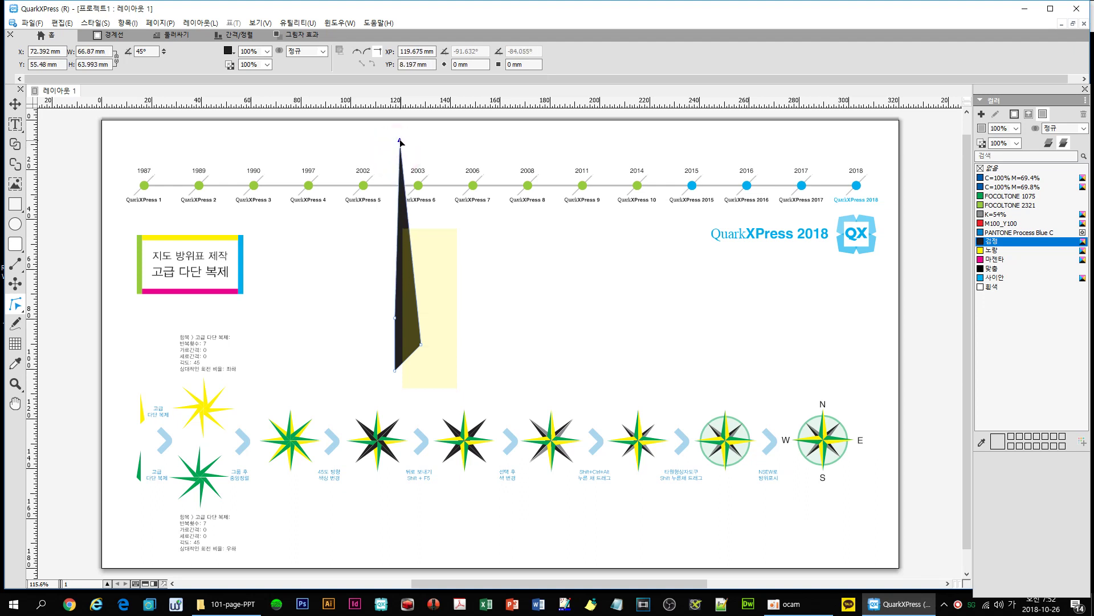
# Stretch the translucent yellow rectangle upward to a height of about 91.2 mm and deselect it.
pyautogui.click(432, 275)
pyautogui.moveTo(430, 230); pyautogui.dragTo(435, 162)
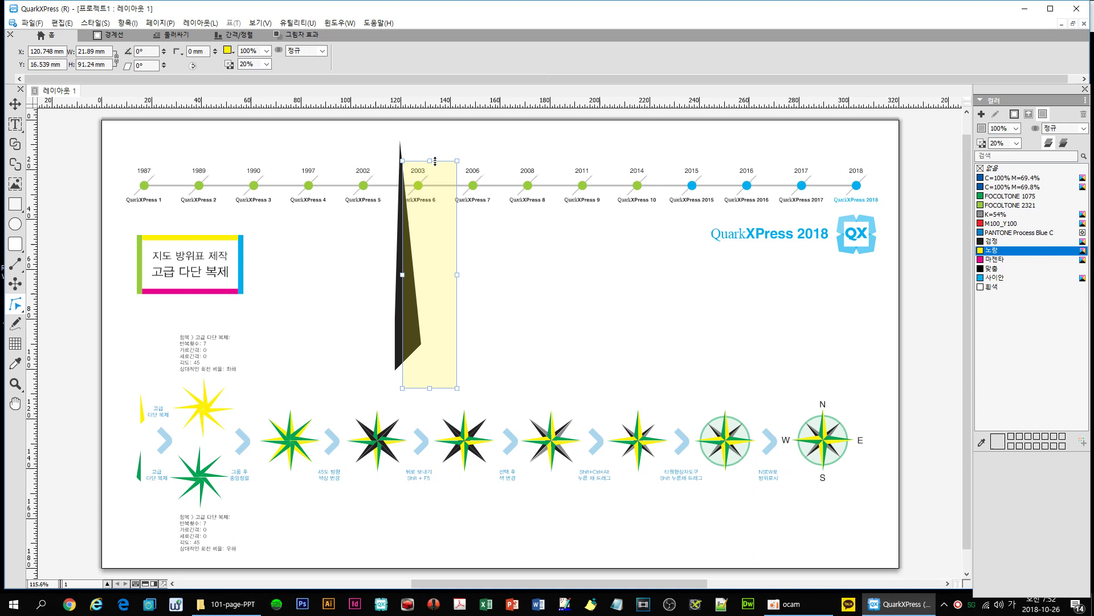
pyautogui.click(363, 306)
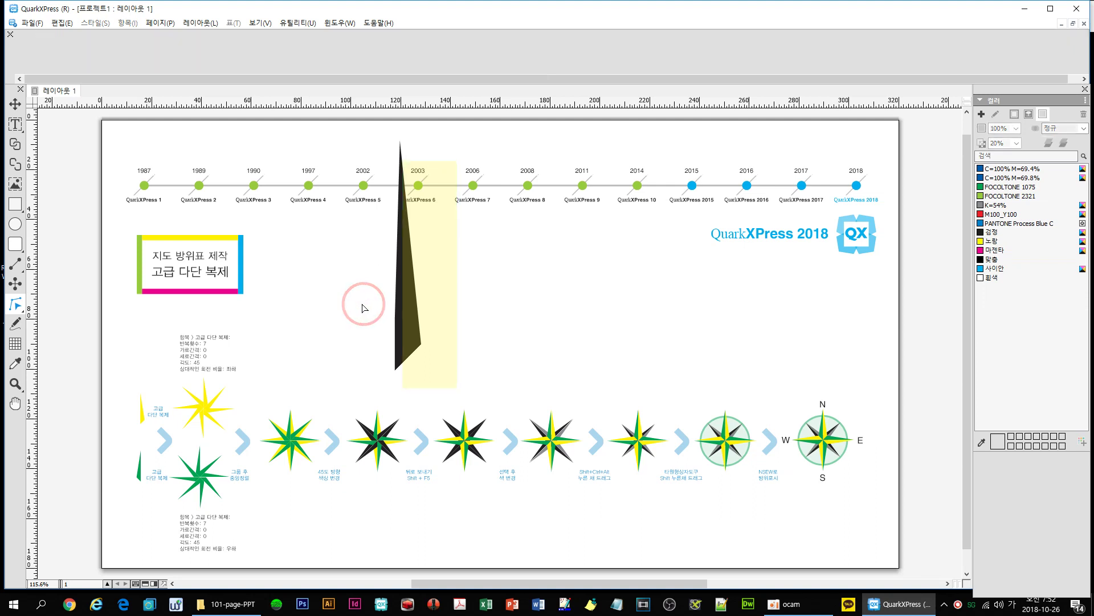
pyautogui.click(440, 318)
pyautogui.click(397, 326)
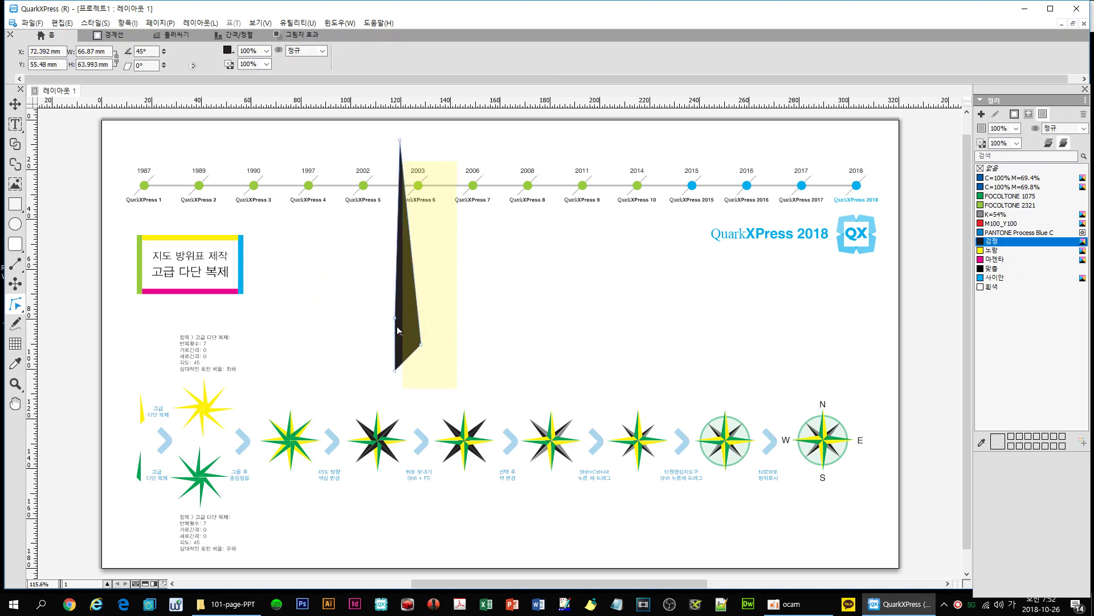
pyautogui.click(434, 327)
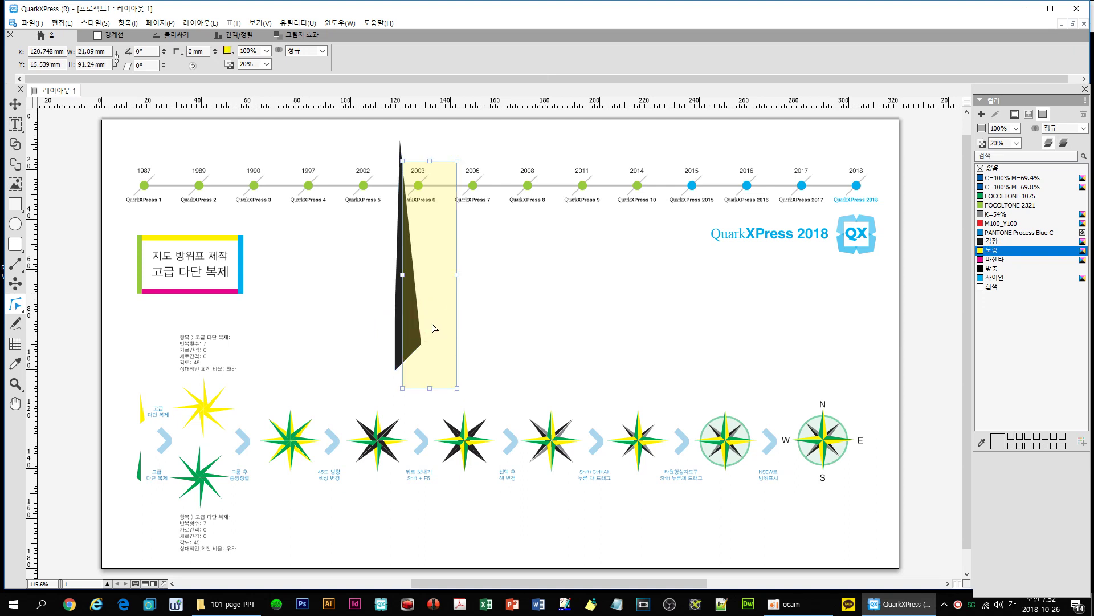
# Select the black spike together with the translucent yellow rectangle and reduce them to their overlap with the Intersection (교집합) path operation.
pyautogui.click(15, 103)
pyautogui.moveTo(349, 273); pyautogui.dragTo(481, 324)
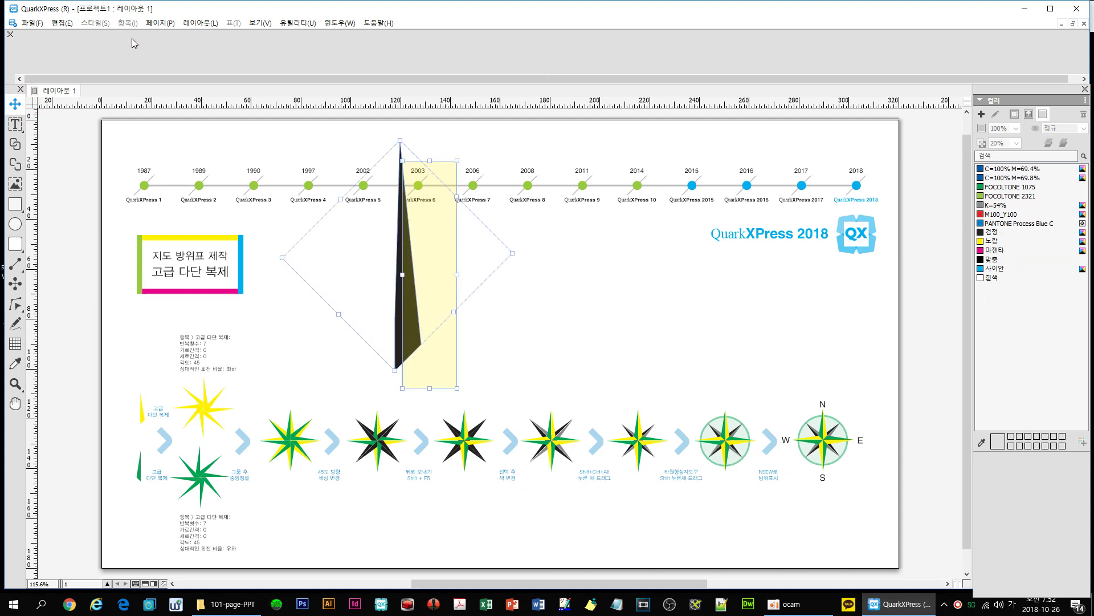
pyautogui.moveTo(523, 320); pyautogui.dragTo(398, 288)
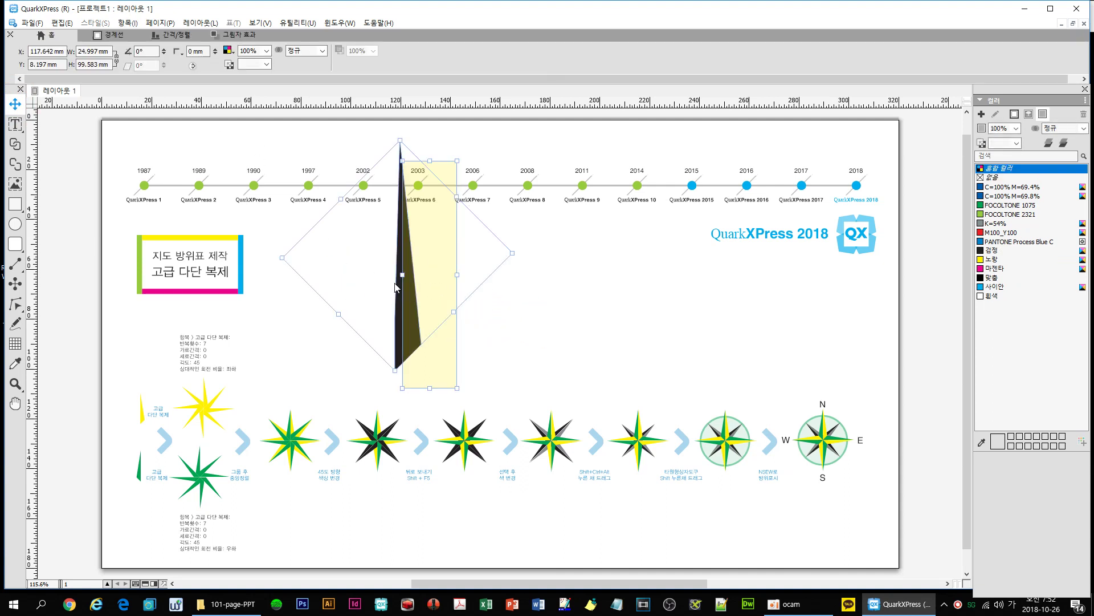
pyautogui.click(128, 23)
pyautogui.moveTo(179, 254)
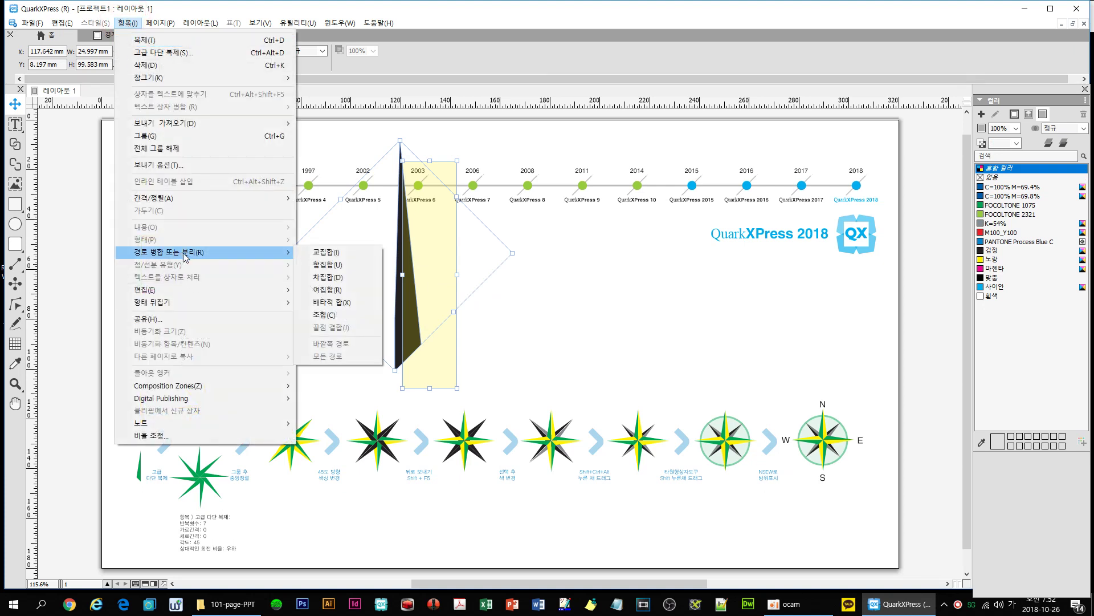
pyautogui.click(335, 256)
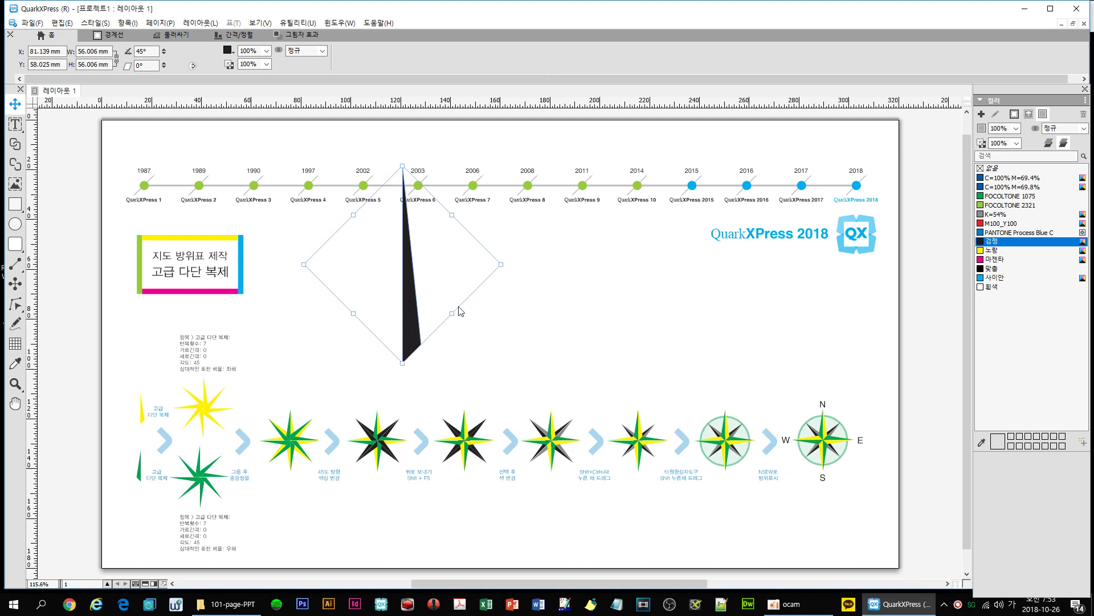
# Scale the black blade down proportionally about its centre to about 27.2 × 27.2 mm.
pyautogui.moveTo(502, 263); pyautogui.dragTo(452, 263)
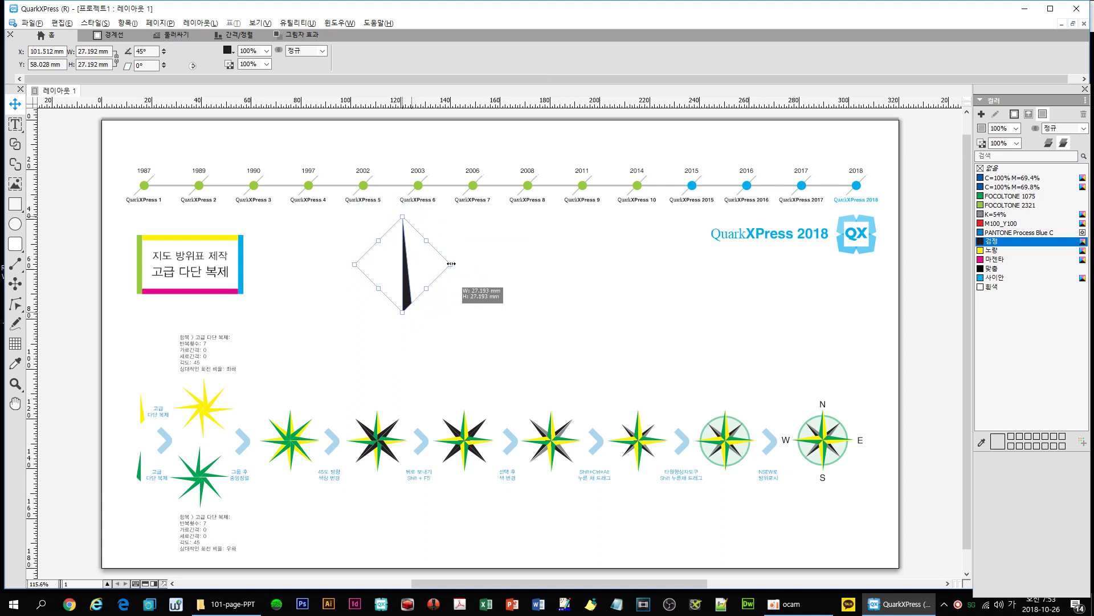
pyautogui.click(497, 301)
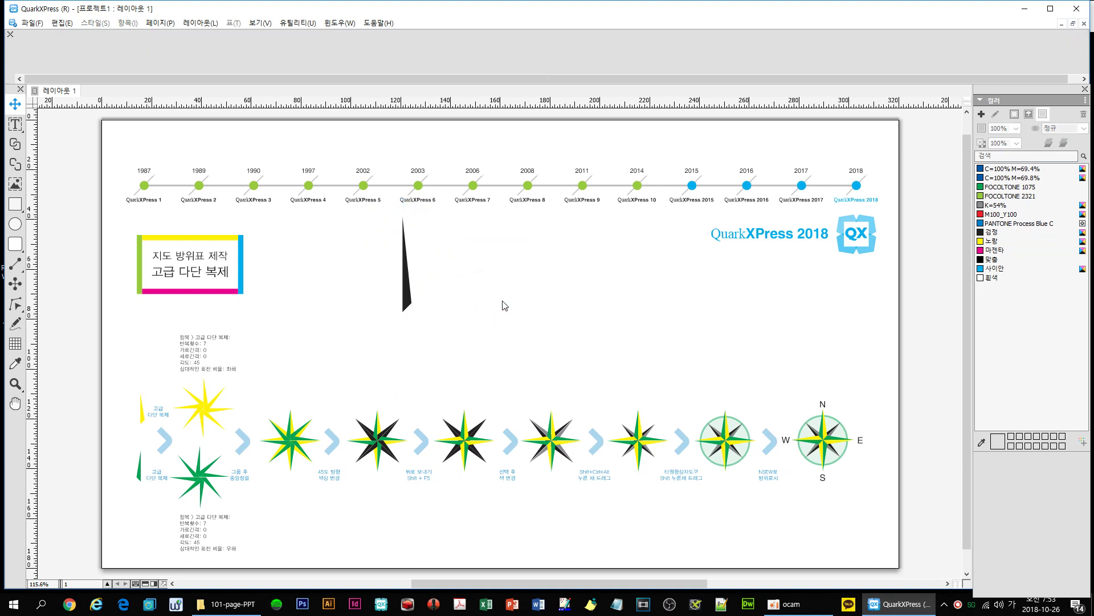
pyautogui.click(405, 294)
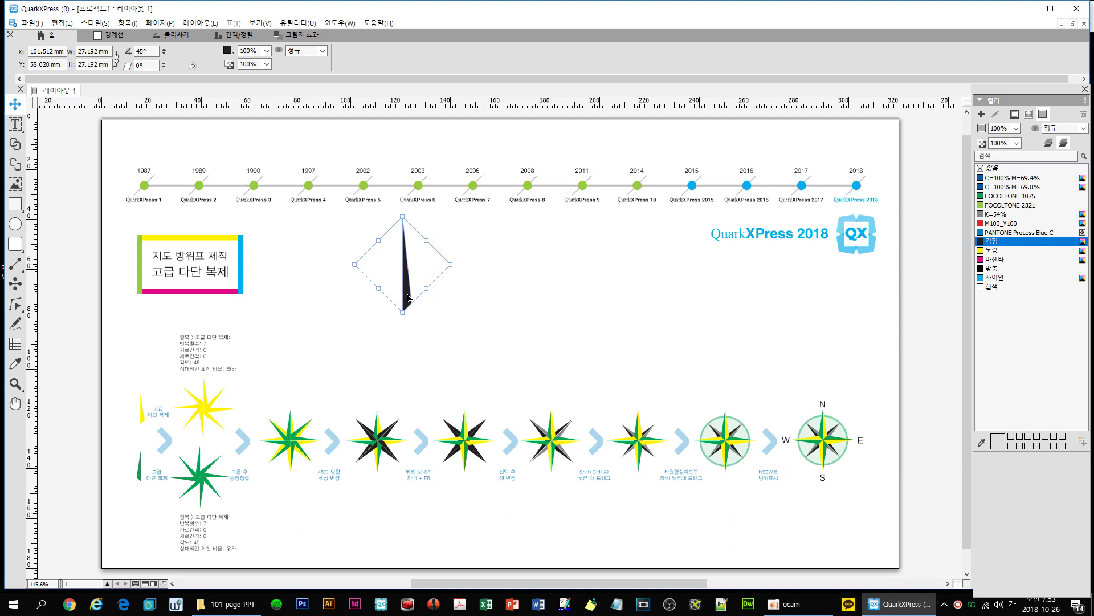
pyautogui.click(453, 319)
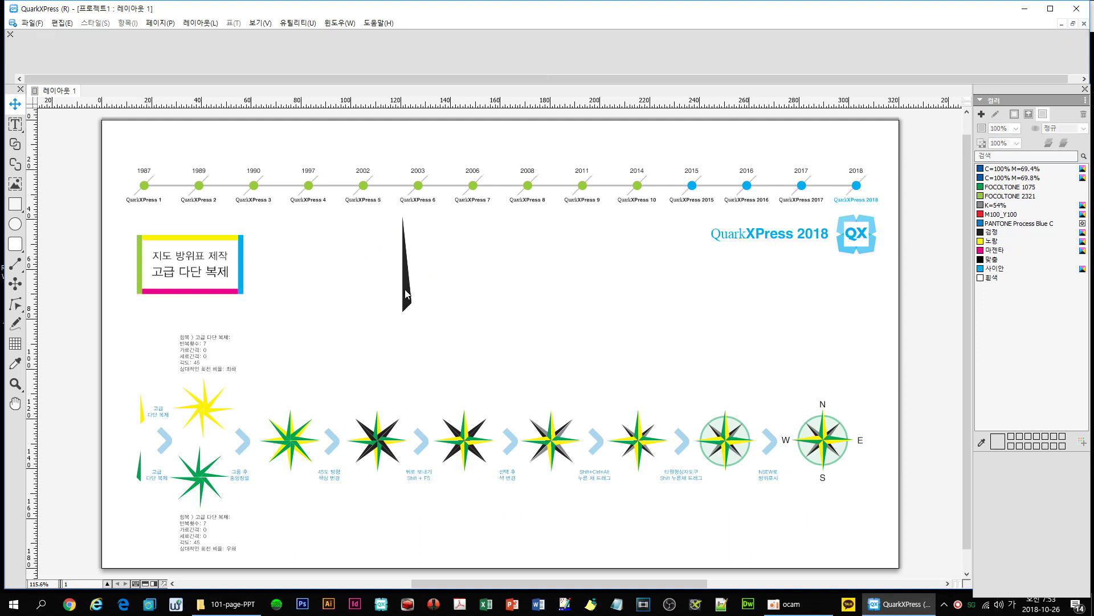
# Copy the blade about 64 mm to the right, fill the copy with yellow (노랑) and the original with FOCOLTONE 1075.
pyautogui.moveTo(407, 293); pyautogui.dragTo(566, 293)
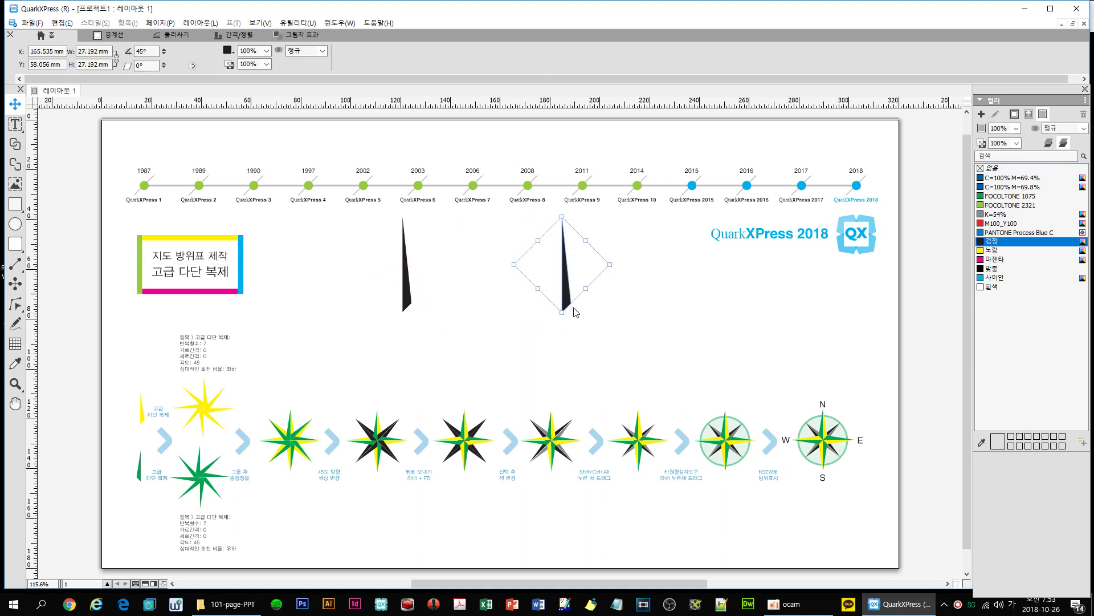
pyautogui.click(992, 251)
pyautogui.click(406, 288)
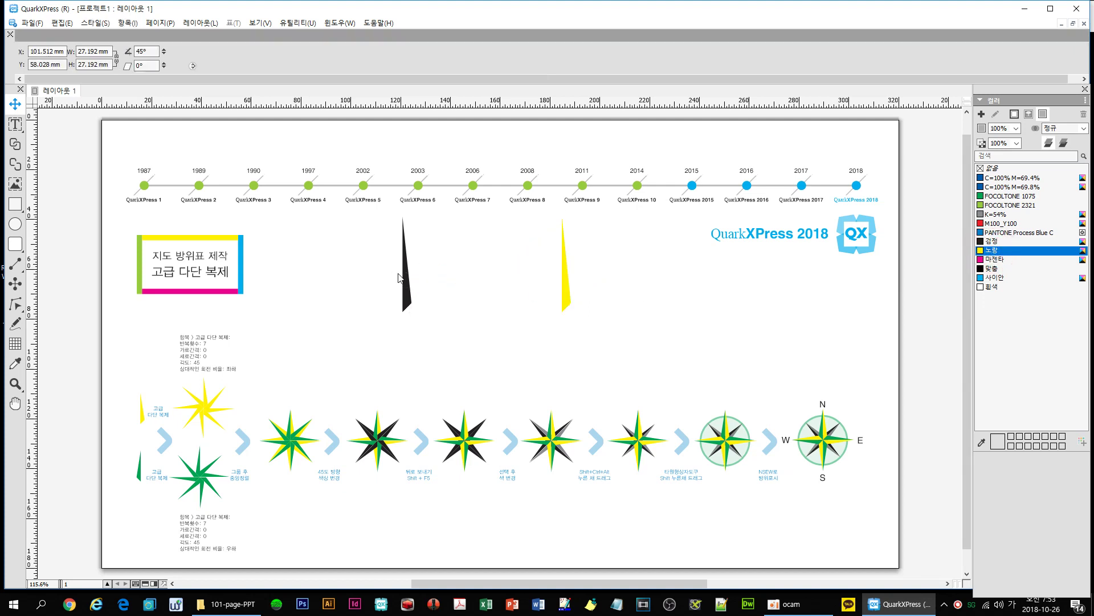
pyautogui.click(996, 195)
pyautogui.click(511, 310)
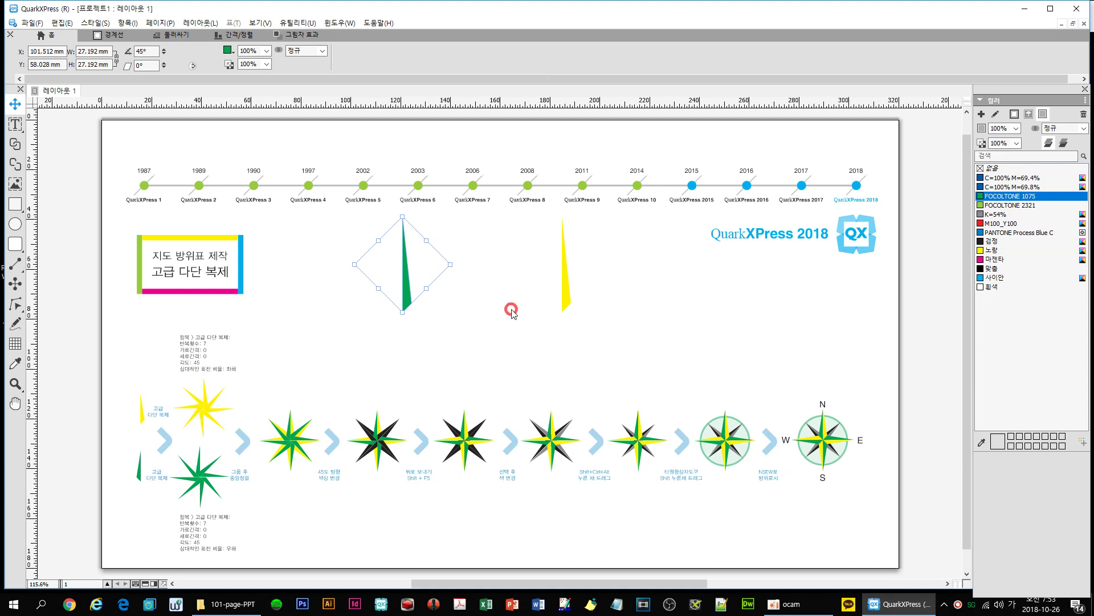
# Flip the green blade horizontally (가로) and place it back to back with the yellow blade to form a two-tone point.
pyautogui.click(406, 292)
pyautogui.click(127, 23)
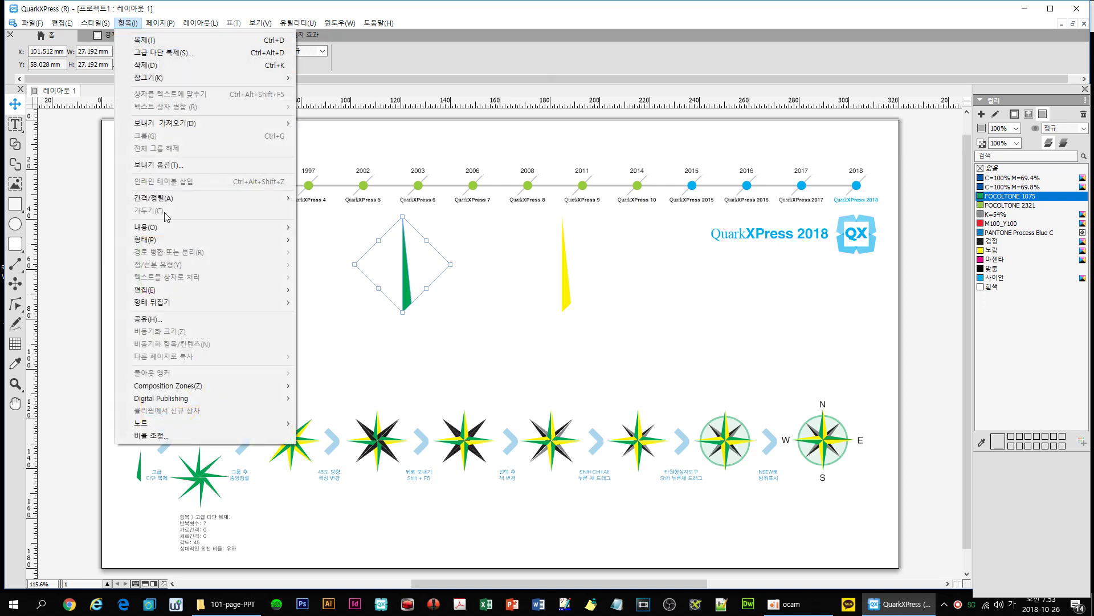
pyautogui.moveTo(275, 303)
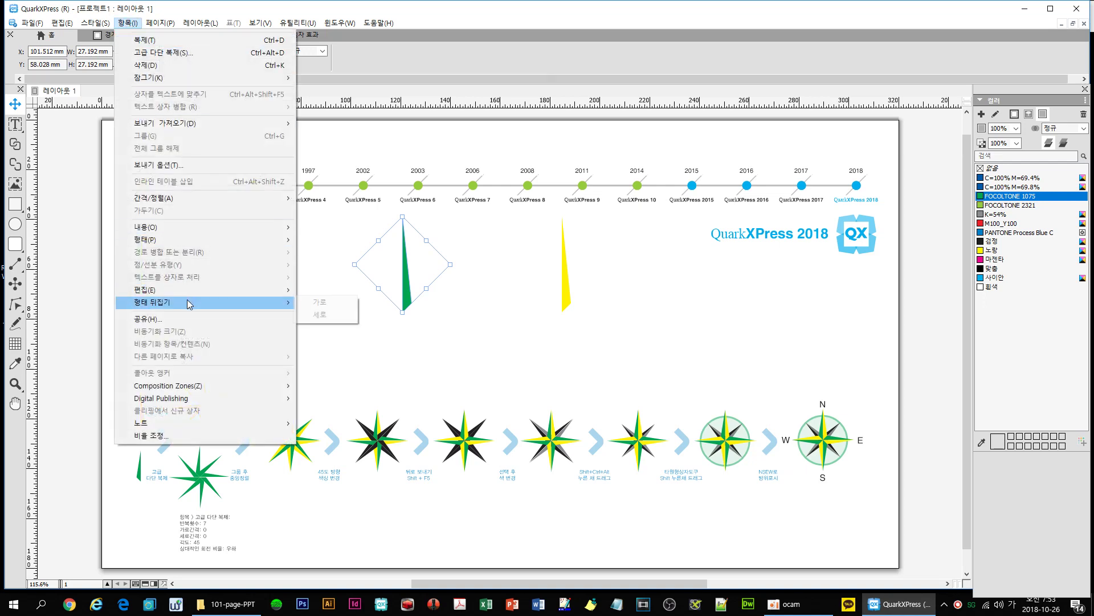
pyautogui.click(318, 306)
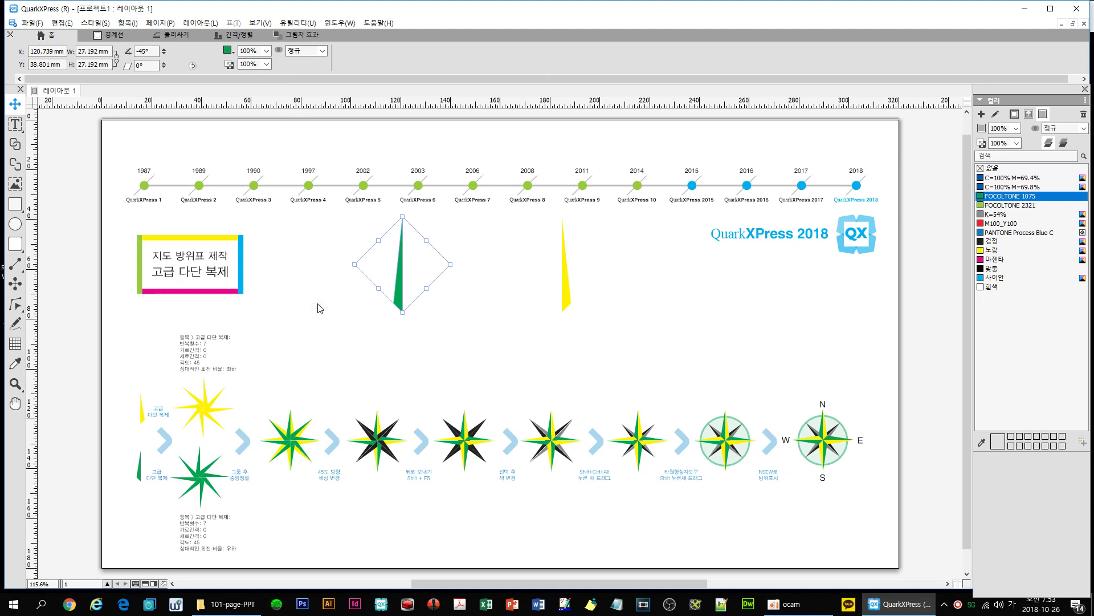
pyautogui.moveTo(403, 294); pyautogui.dragTo(433, 306)
pyautogui.click(529, 314)
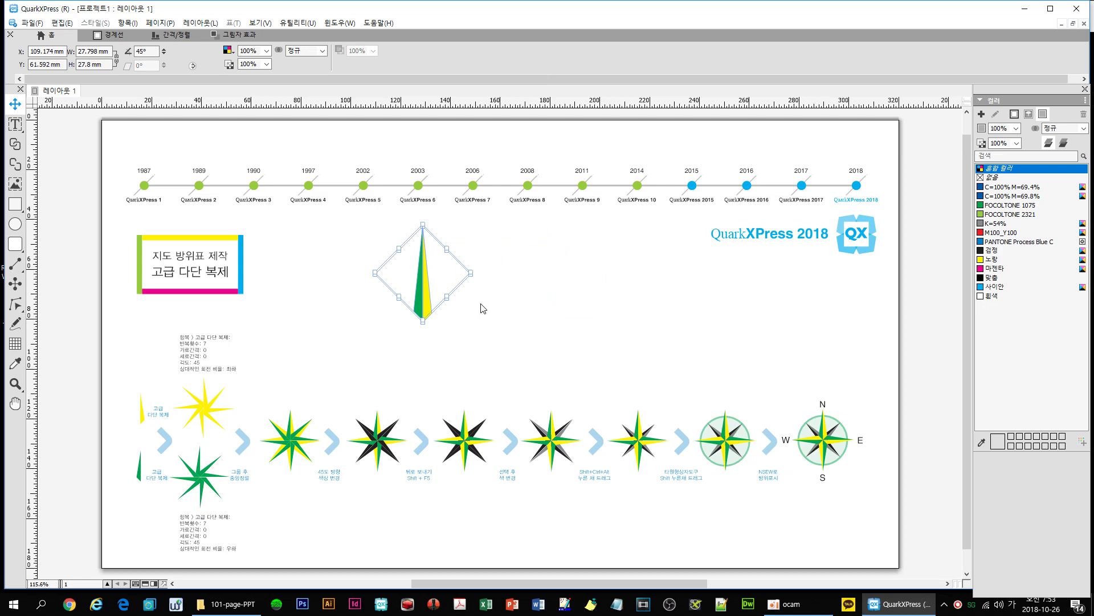
# Lower the green half slightly to about X 128.9 mm, Y 42.8 mm, aligning its bottom tip with the yellow half.
pyautogui.scroll(5, 483, 308)
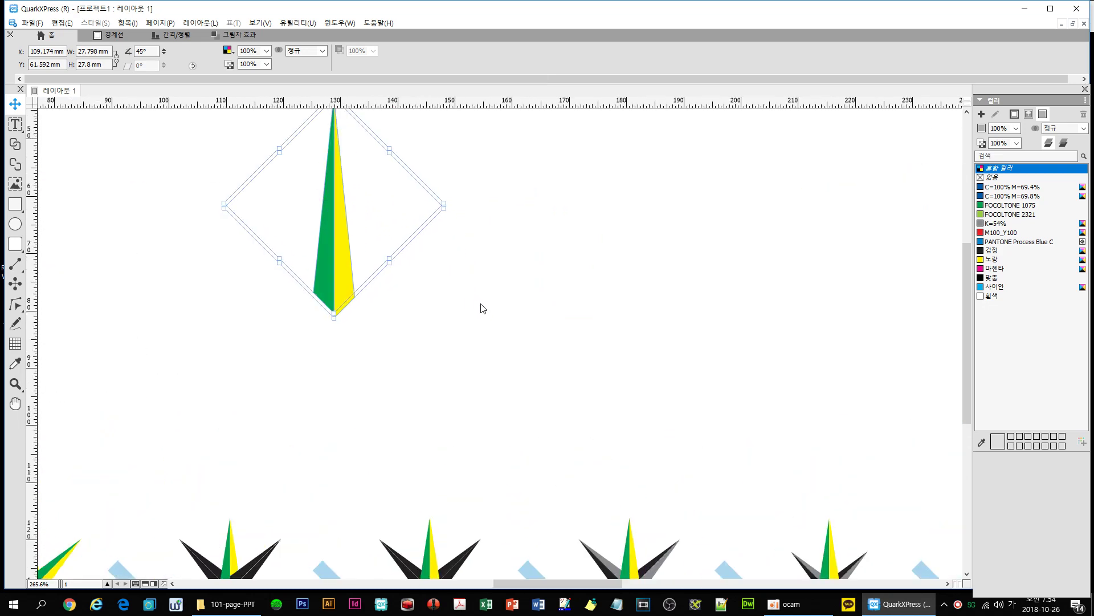
pyautogui.click(440, 311)
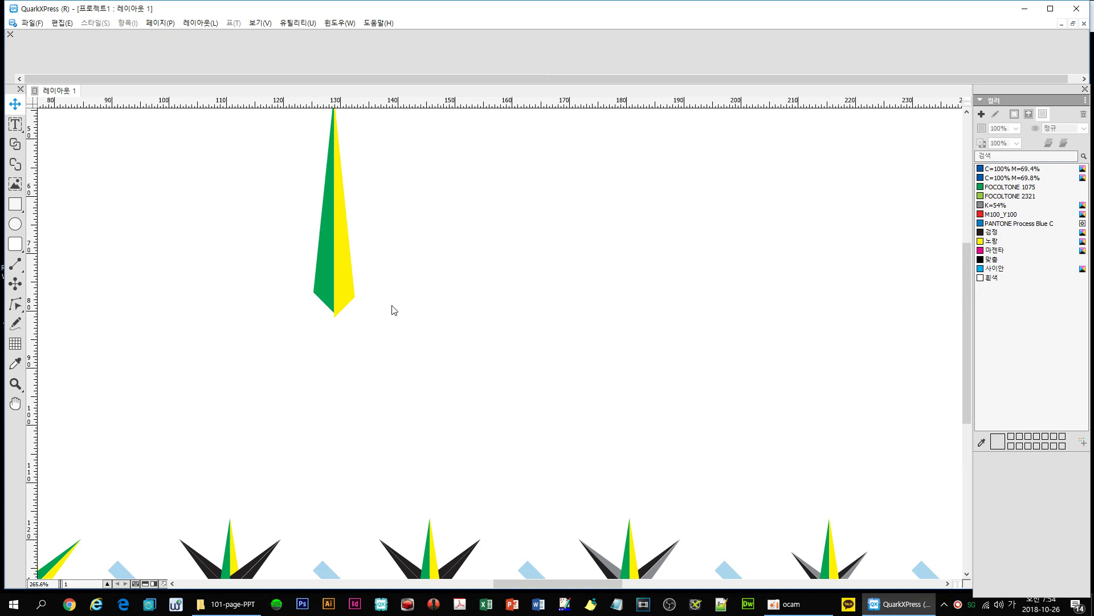
pyautogui.scroll(4, 392, 311)
pyautogui.scroll(-4, 392, 310)
pyautogui.moveTo(324, 278); pyautogui.dragTo(326, 285)
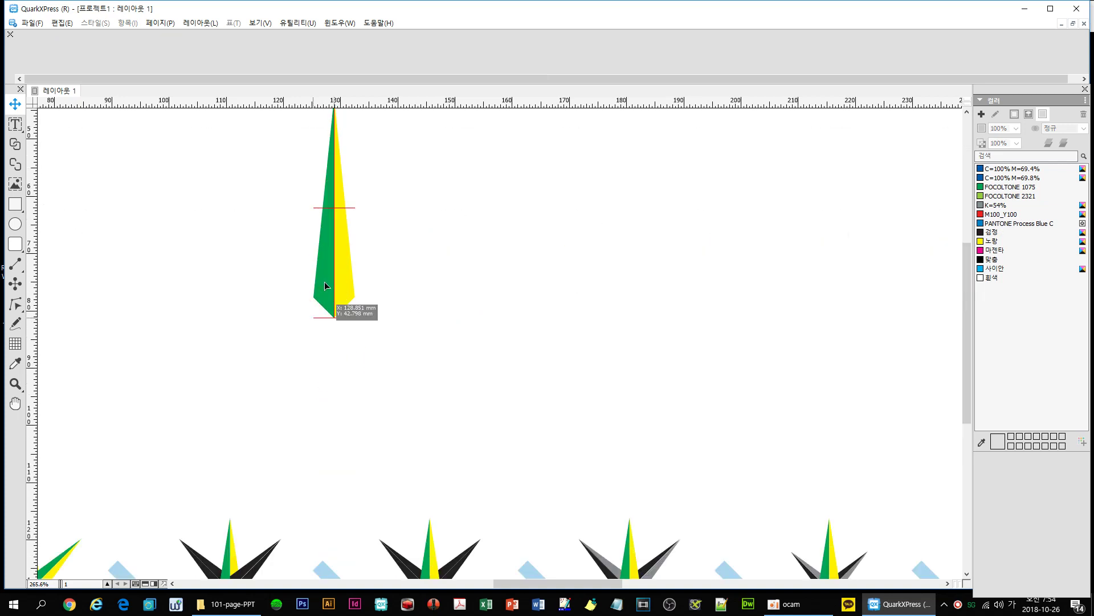
pyautogui.click(422, 305)
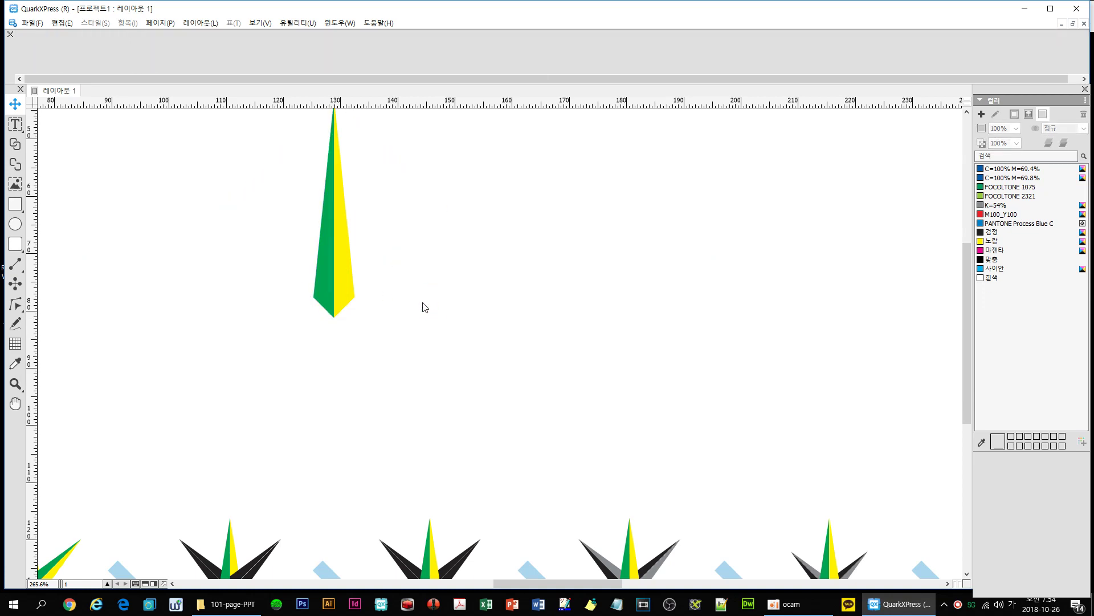
# Select the green and yellow blade halves and group them.
pyautogui.moveTo(422, 305); pyautogui.dragTo(313, 256)
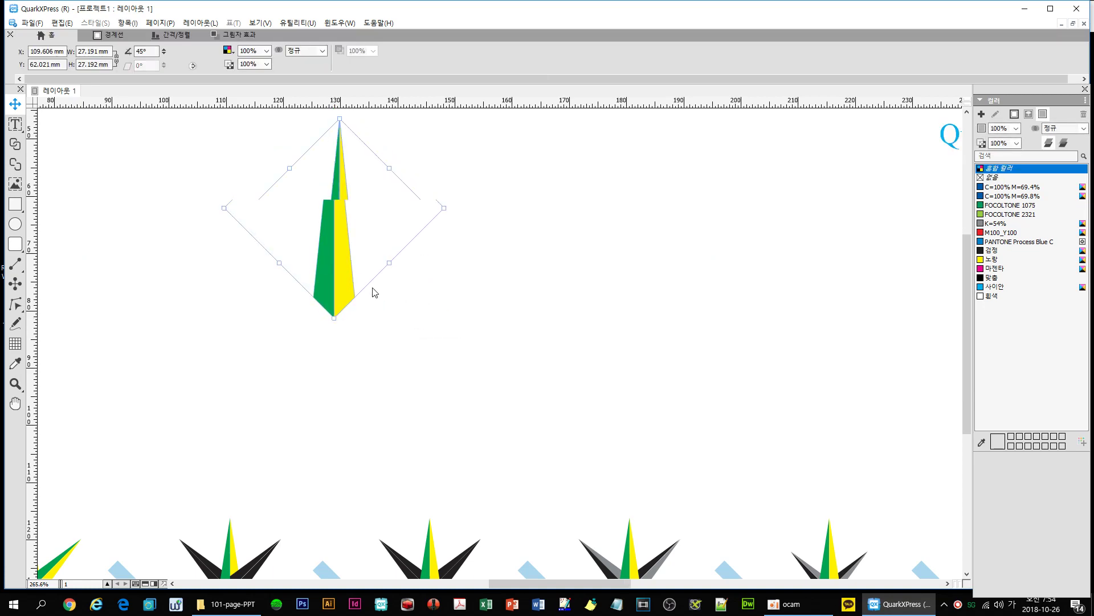
pyautogui.scroll(-3, 374, 292)
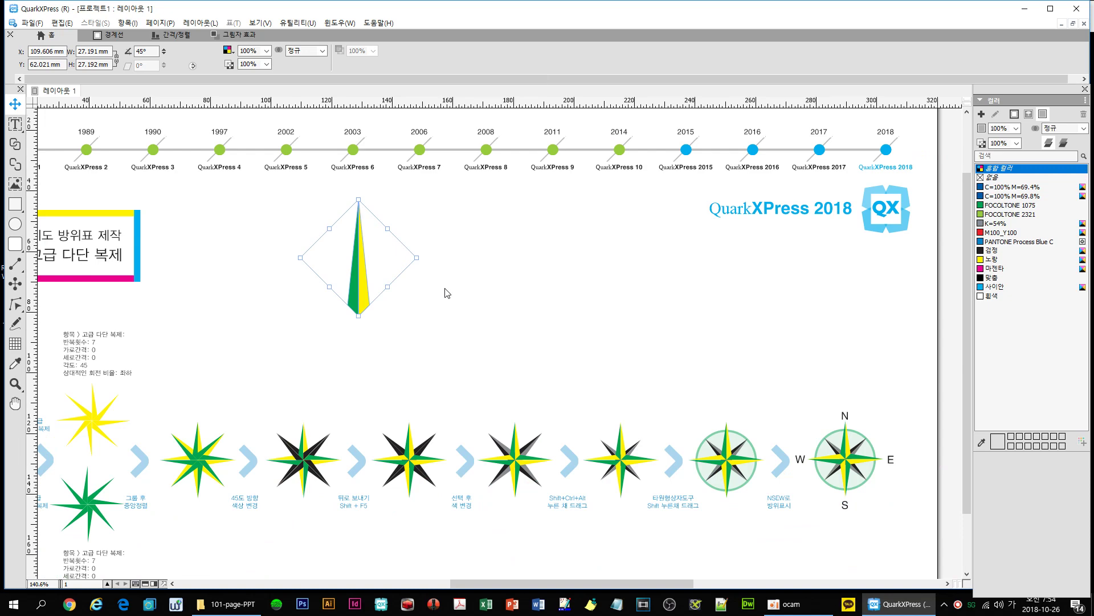
pyautogui.scroll(-2, 448, 293)
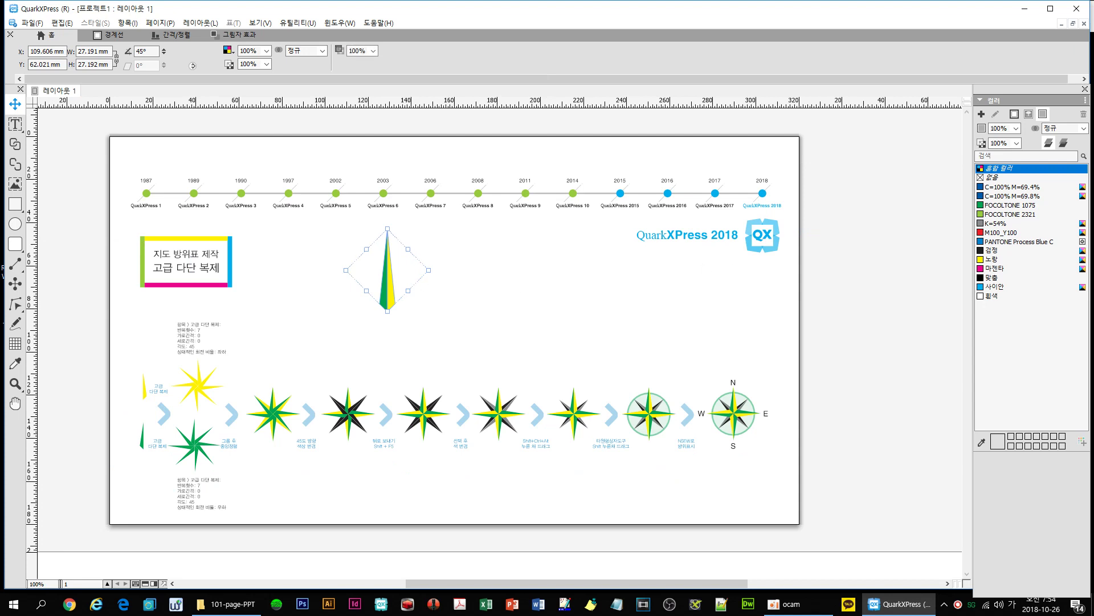
pyautogui.press('F2')
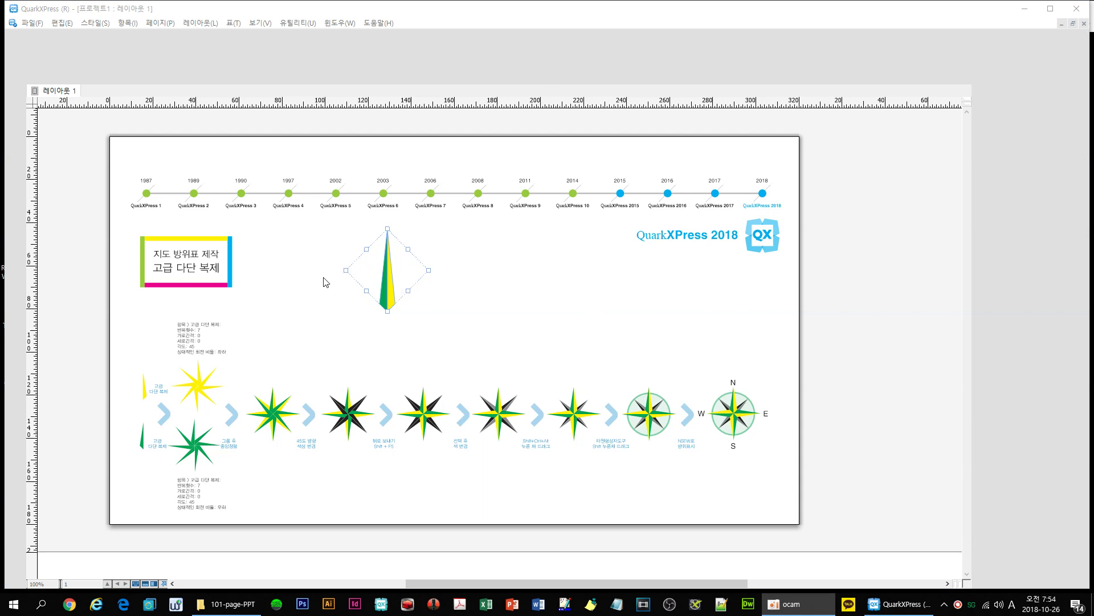
pyautogui.click(460, 305)
pyautogui.click(391, 291)
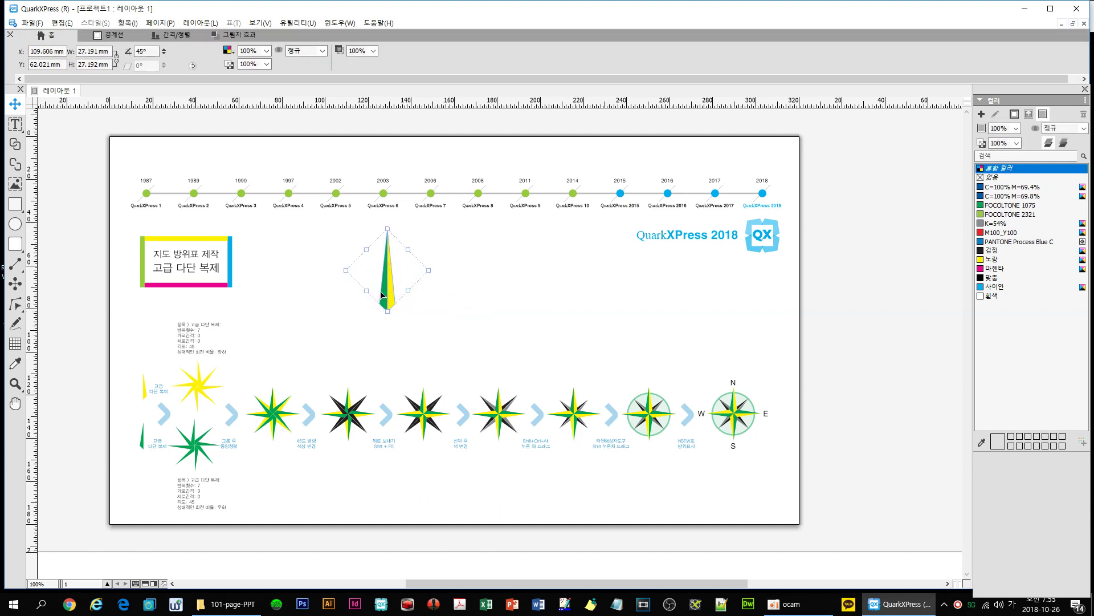
pyautogui.click(127, 23)
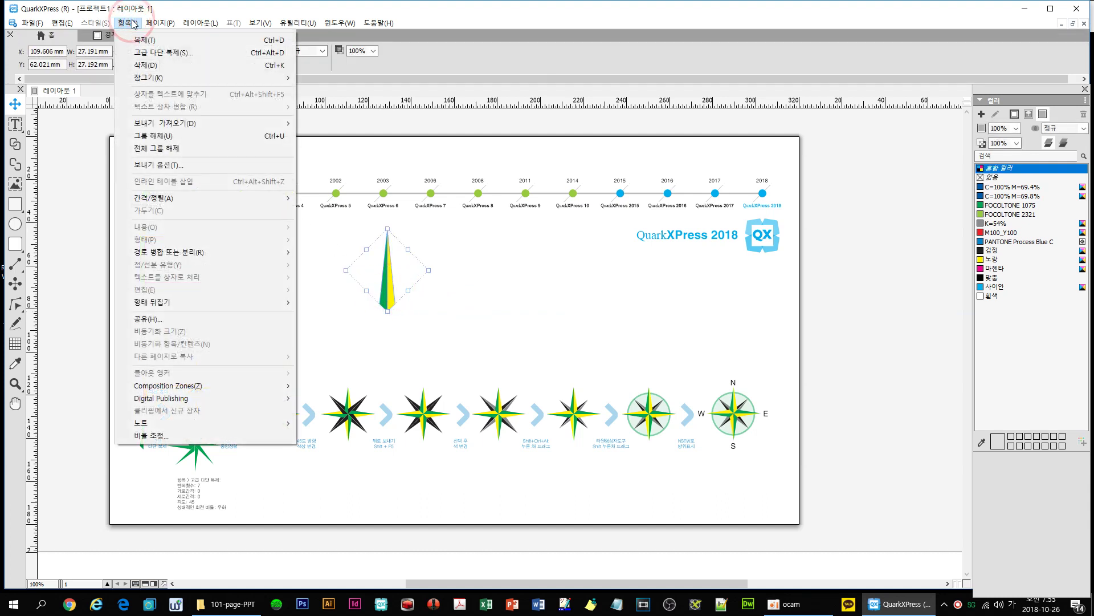
pyautogui.click(159, 55)
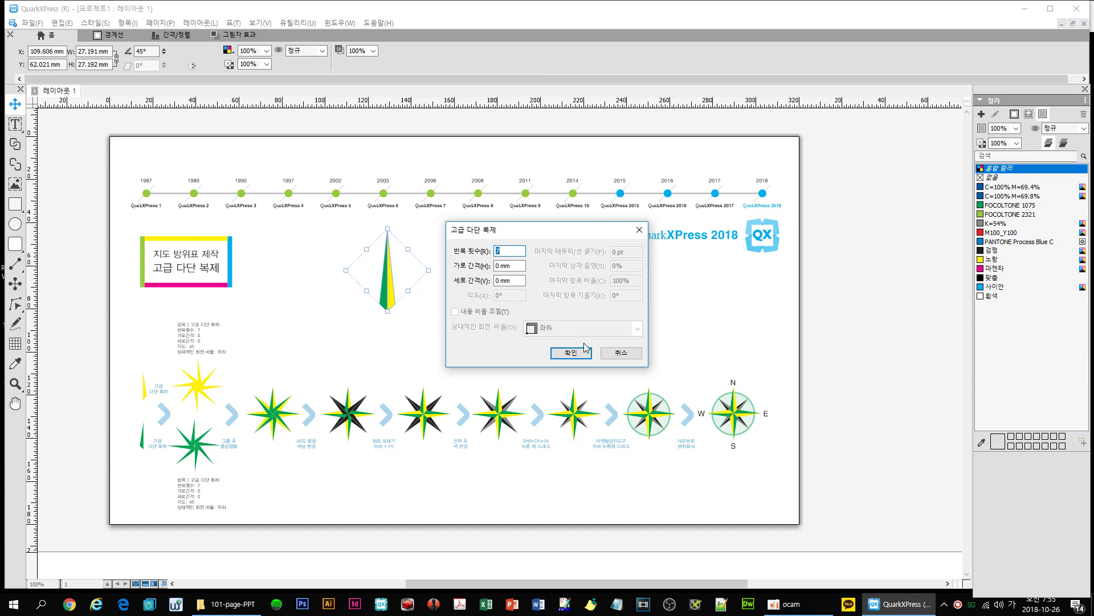
pyautogui.click(617, 354)
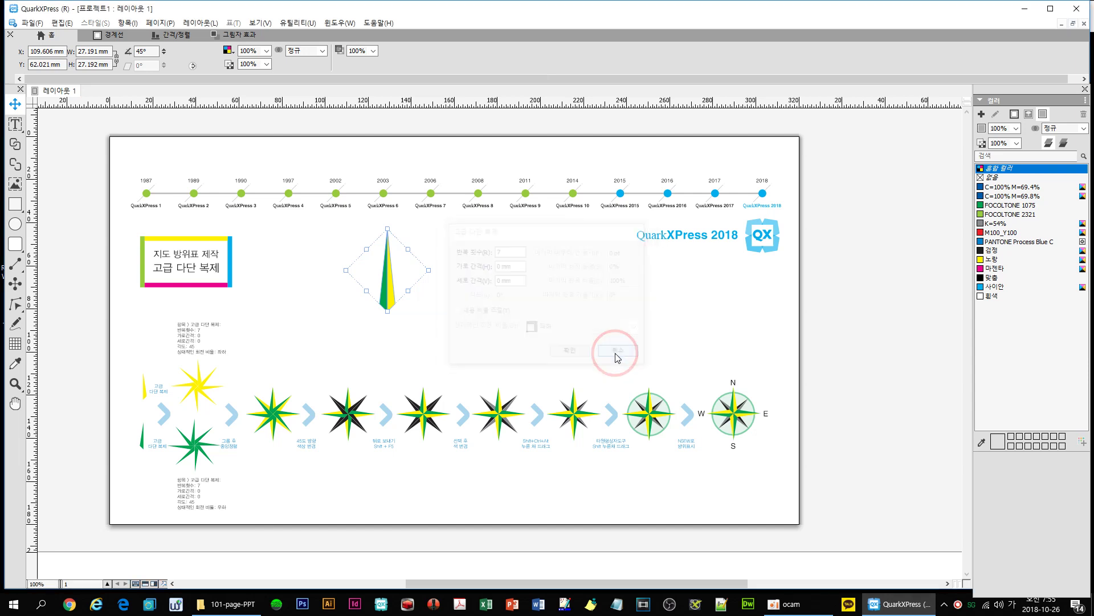
# Ungroup the two-tone blade and deselect its halves.
pyautogui.rightClick(397, 280)
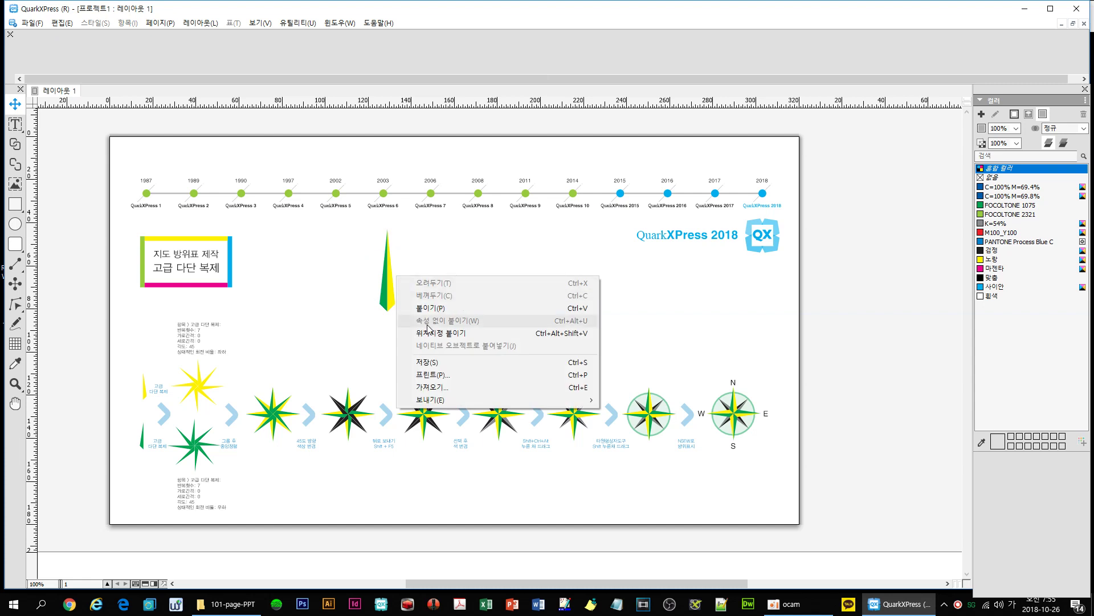
pyautogui.click(387, 290)
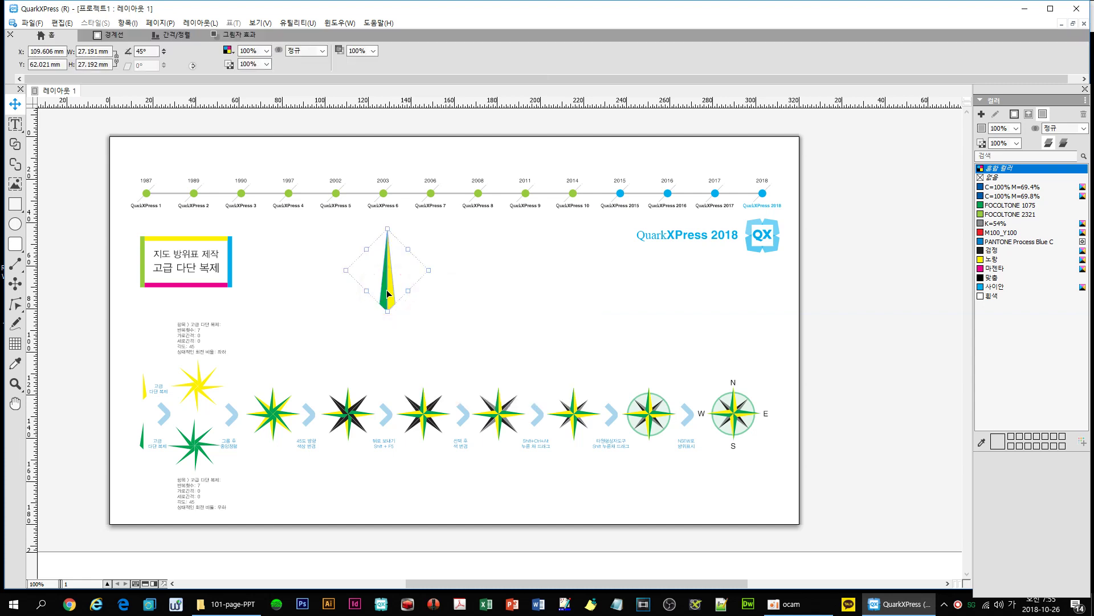
pyautogui.click(470, 298)
pyautogui.moveTo(469, 298); pyautogui.dragTo(391, 272)
pyautogui.click(456, 310)
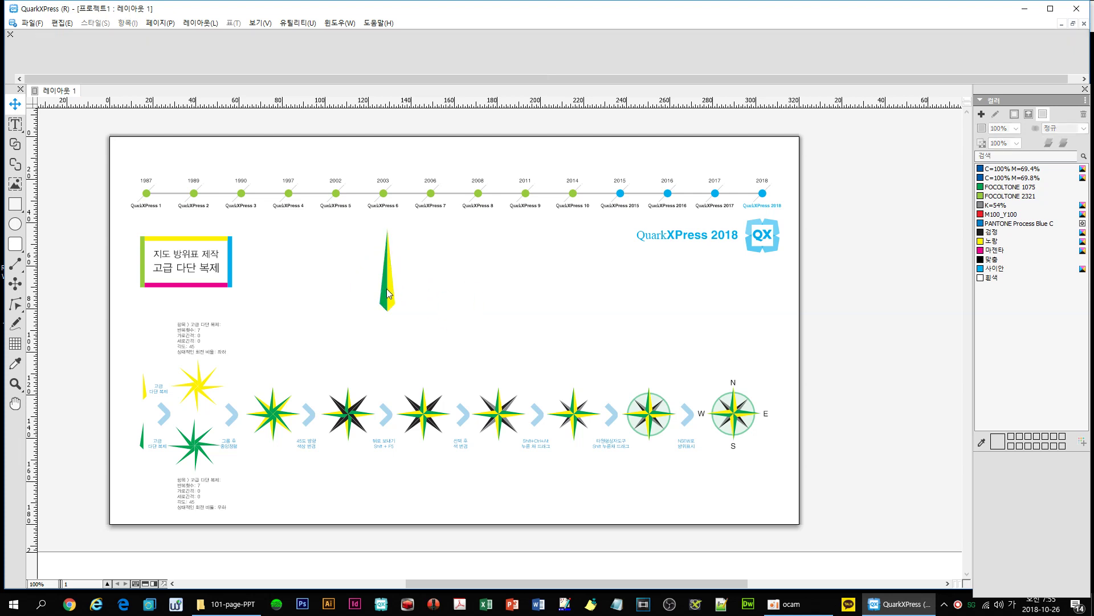
# Move the yellow blade half horizontally away from the green one to about X 170.7 mm.
pyautogui.click(390, 291)
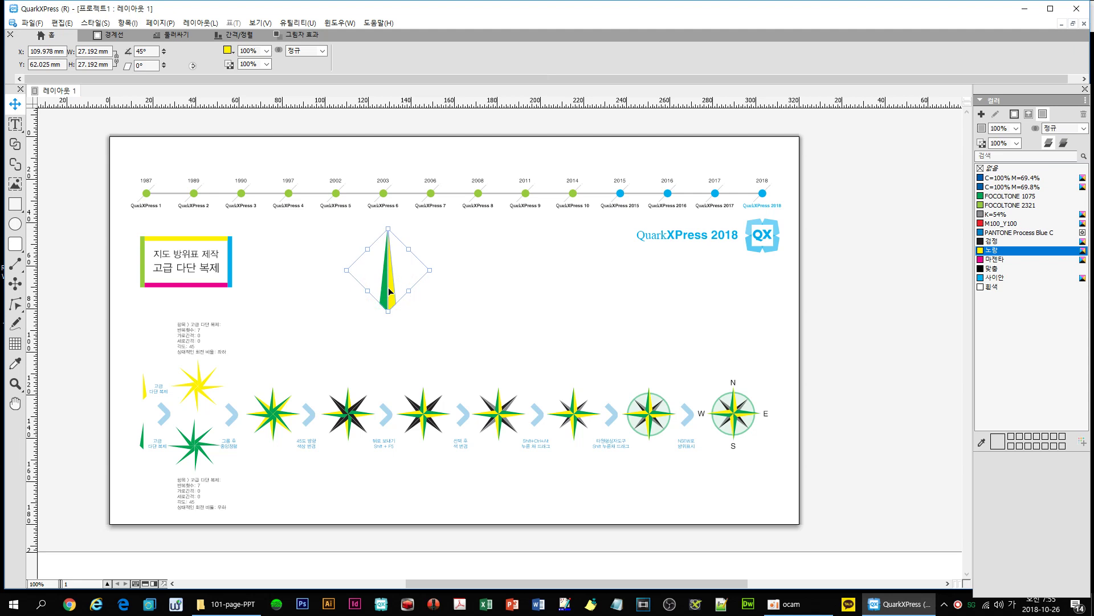
pyautogui.press('Right')
pyautogui.press('Right')
pyautogui.press('Right')
pyautogui.press('Right')
pyautogui.press('Right')
pyautogui.press('Right')
pyautogui.press('Right')
pyautogui.press('Right')
pyautogui.press('Right')
pyautogui.press('Right')
pyautogui.press('Right')
pyautogui.press('Right')
pyautogui.press('Right')
pyautogui.press('Right')
pyautogui.press('Right')
pyautogui.press('Right')
pyautogui.press('Right')
pyautogui.press('Right')
pyautogui.press('Right')
pyautogui.press('Right')
pyautogui.press('Right')
pyautogui.press('Right')
pyautogui.press('Right')
pyautogui.press('Right')
pyautogui.press('Right')
pyautogui.press('Right')
pyautogui.press('Right')
pyautogui.press('Right')
pyautogui.press('Right')
pyautogui.press('Right')
pyautogui.press('Right')
pyautogui.press('Right')
pyautogui.press('Right')
pyautogui.press('Right')
pyautogui.press('Right')
pyautogui.press('Right')
pyautogui.press('Right')
pyautogui.press('Right')
pyautogui.press('Right')
pyautogui.press('Right')
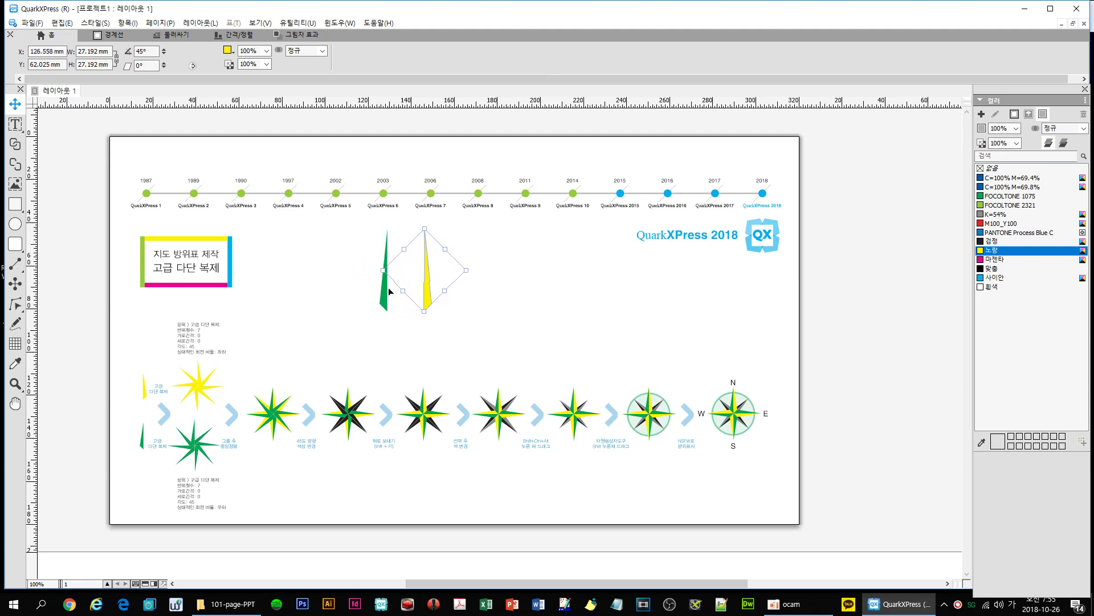
pyautogui.press('Right')
pyautogui.press('Right')
pyautogui.press('Right')
pyautogui.press('Right')
pyautogui.press('Right')
pyautogui.press('Right')
pyautogui.press('Right')
pyautogui.press('Right')
pyautogui.press('Right')
pyautogui.press('Right')
pyautogui.press('Right')
pyautogui.press('Right')
pyautogui.press('Right')
pyautogui.press('Right')
pyautogui.press('Right')
pyautogui.press('Right')
pyautogui.press('Right')
pyautogui.press('Right')
pyautogui.press('Right')
pyautogui.press('Right')
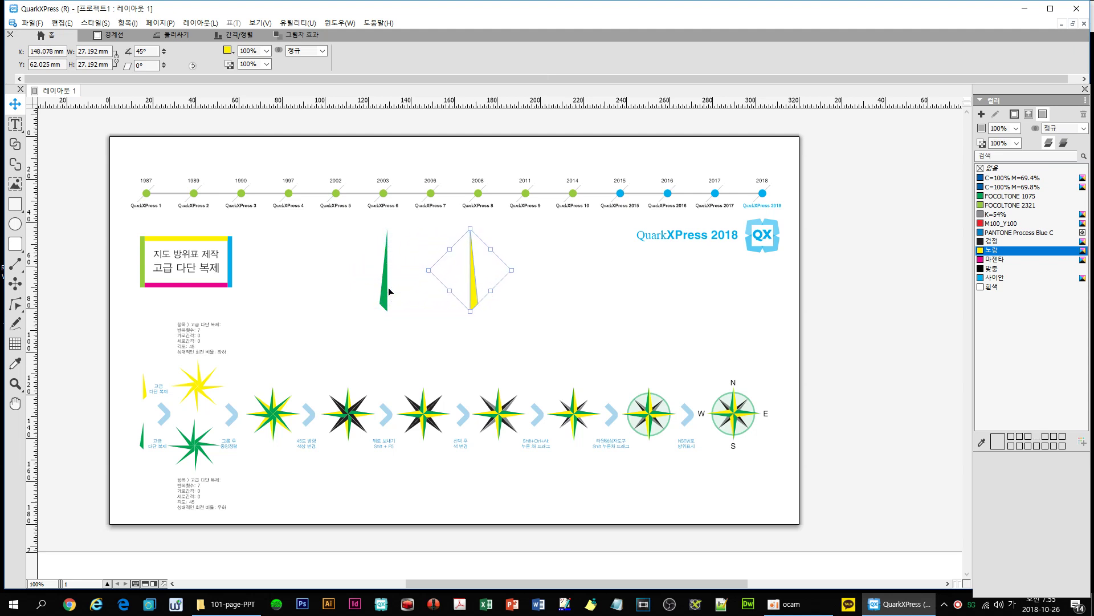
pyautogui.press('Right')
pyautogui.press('Right')
pyautogui.press('Right')
pyautogui.press('Right')
pyautogui.press('Right')
pyautogui.press('Right')
pyautogui.press('Right')
pyautogui.press('Right')
pyautogui.press('Right')
pyautogui.press('Right')
pyautogui.press('Right')
pyautogui.press('Right')
pyautogui.press('Right')
pyautogui.press('Right')
pyautogui.press('Right')
pyautogui.press('Right')
pyautogui.press('Right')
pyautogui.press('Right')
pyautogui.press('Right')
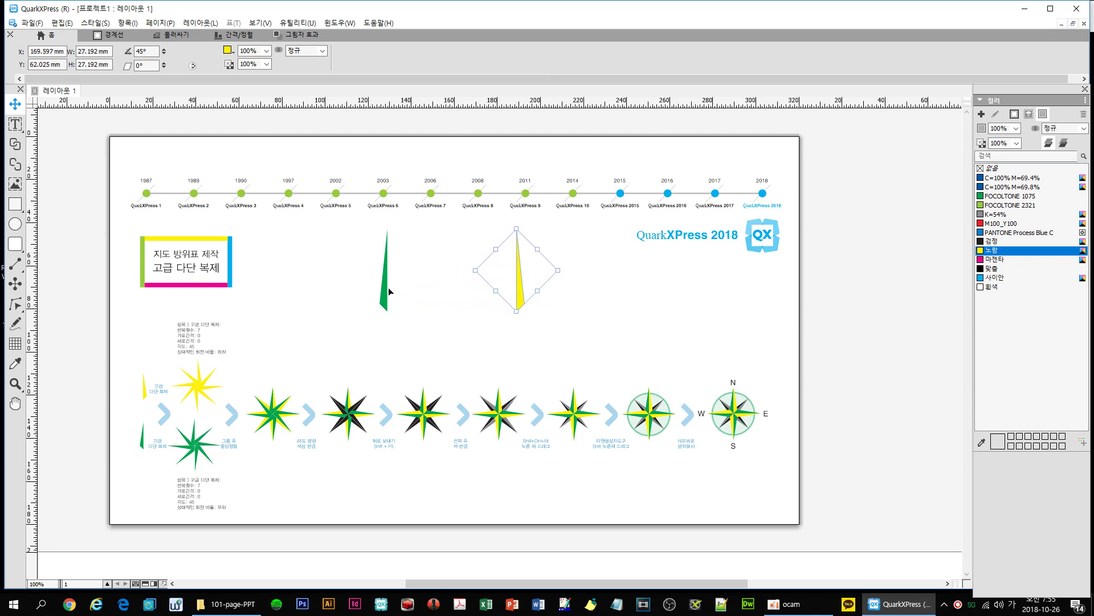
# Repeat the yellow blade half 7 times with advanced step-and-repeat, 0 mm offsets, 45° angle and the lower-left (좌하) rotation origin.
pyautogui.click(127, 23)
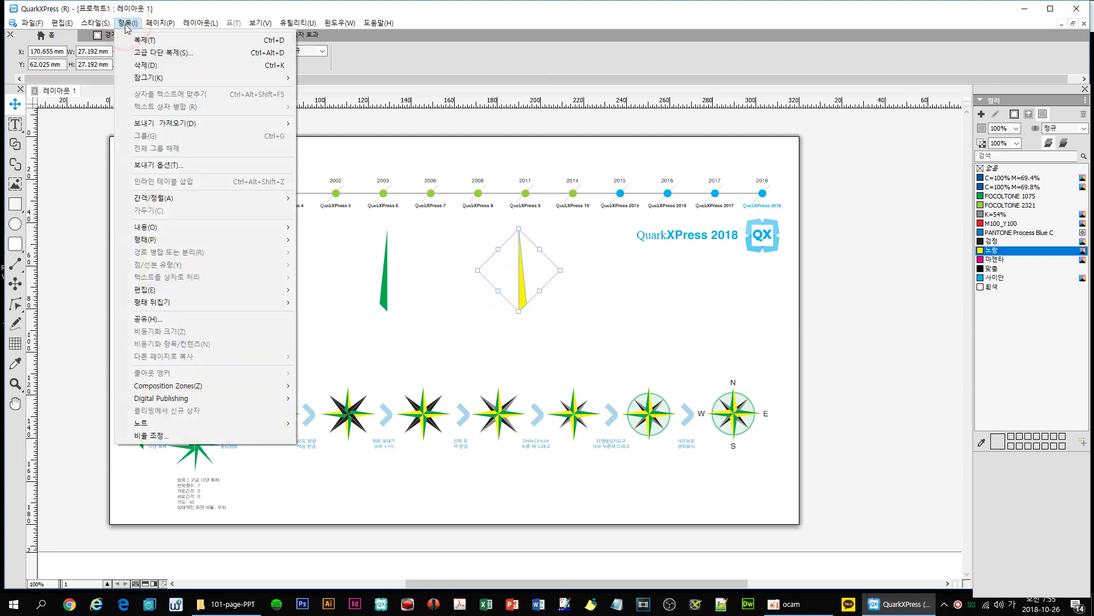
pyautogui.click(152, 49)
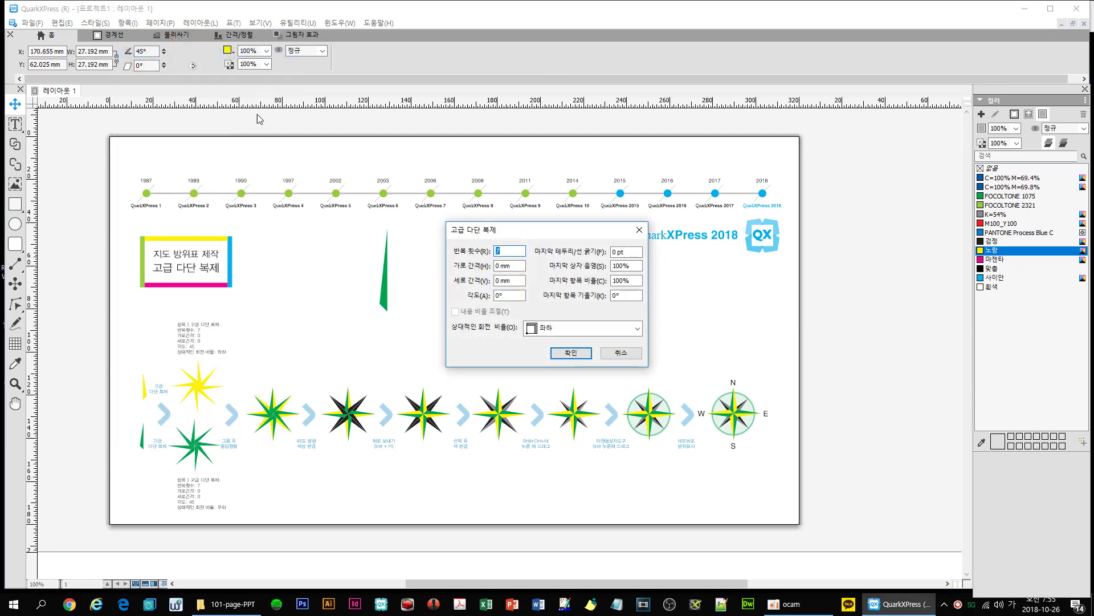
pyautogui.click(500, 295)
pyautogui.write('45')
pyautogui.moveTo(529, 235); pyautogui.dragTo(740, 231)
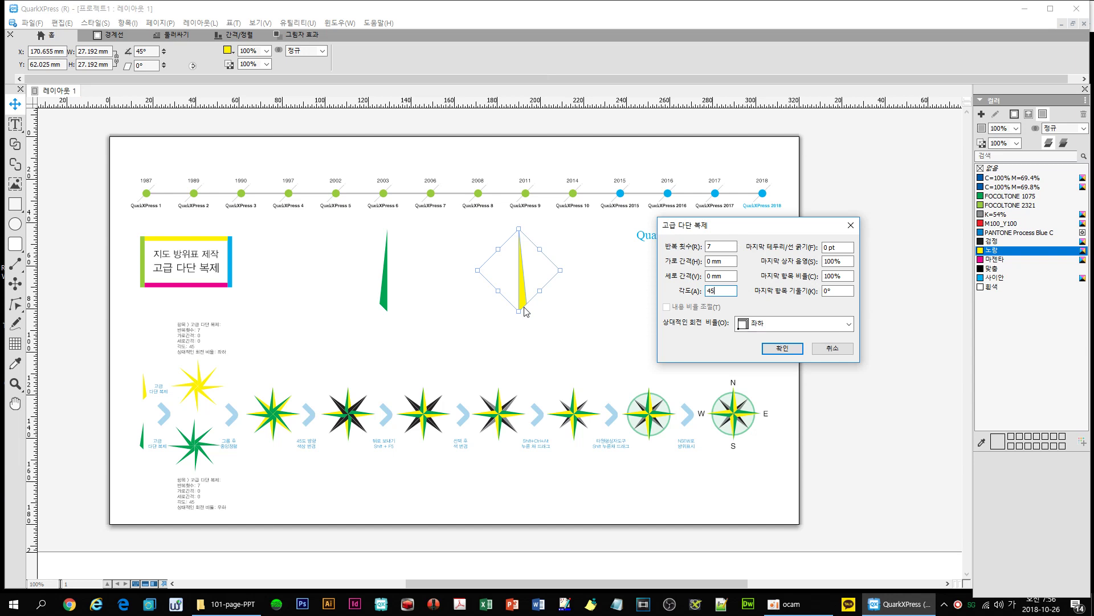
pyautogui.click(782, 348)
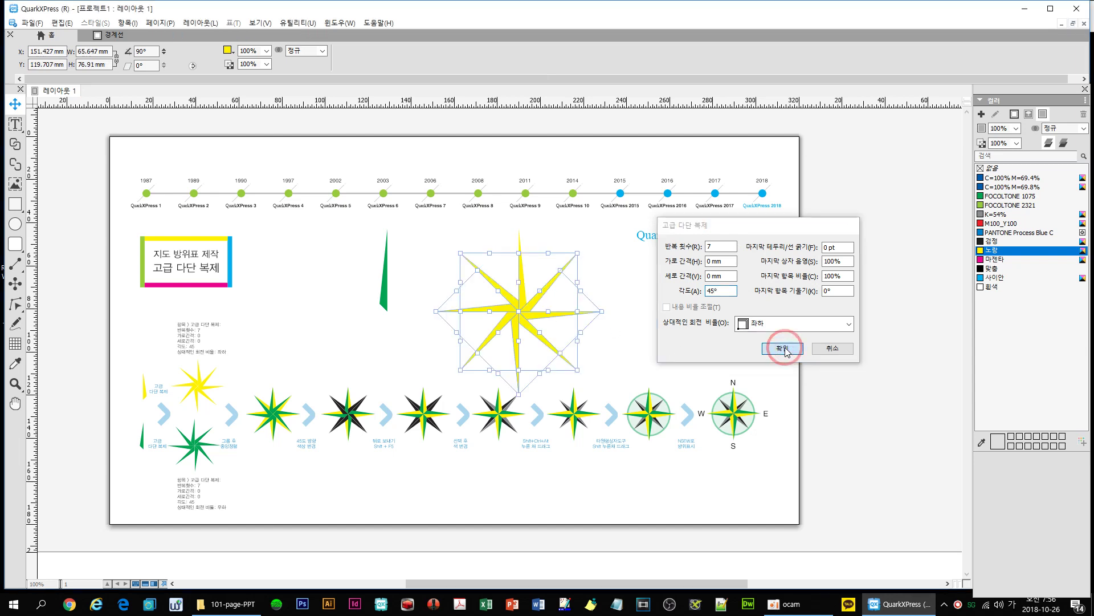
# Select all the yellow blade halves and group them into one star.
pyautogui.click(631, 346)
pyautogui.click(630, 343)
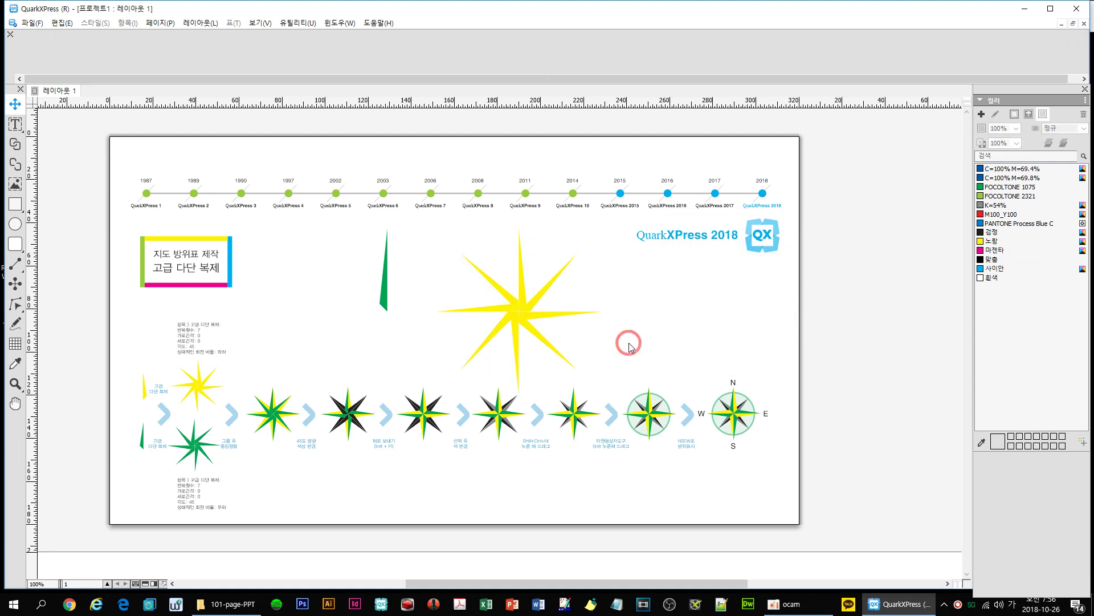
pyautogui.moveTo(631, 348); pyautogui.dragTo(492, 290)
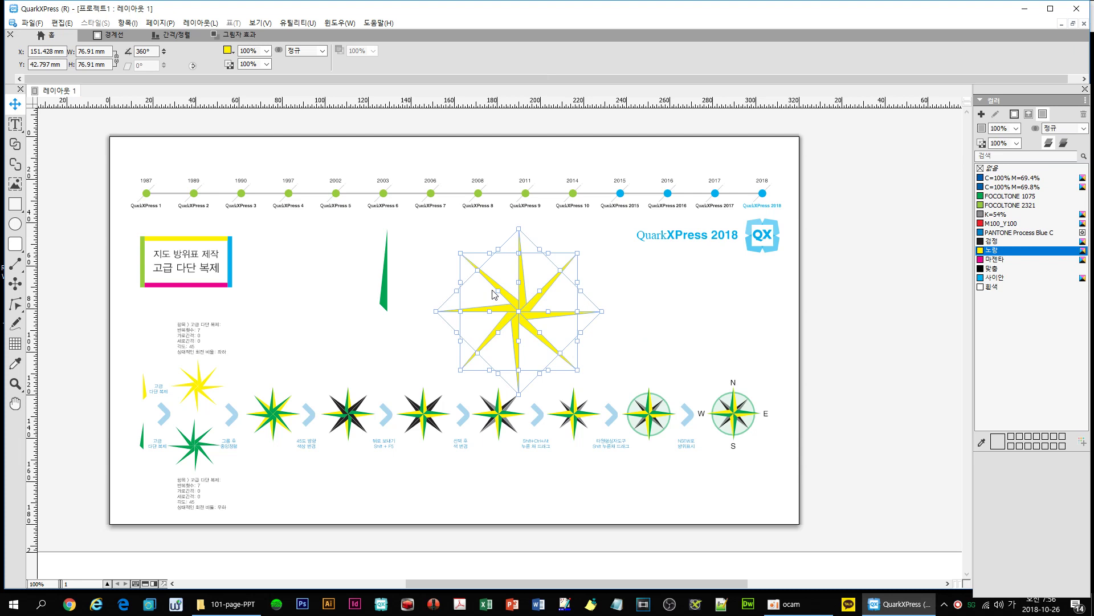
pyautogui.hotkey('ctrl', 'g')
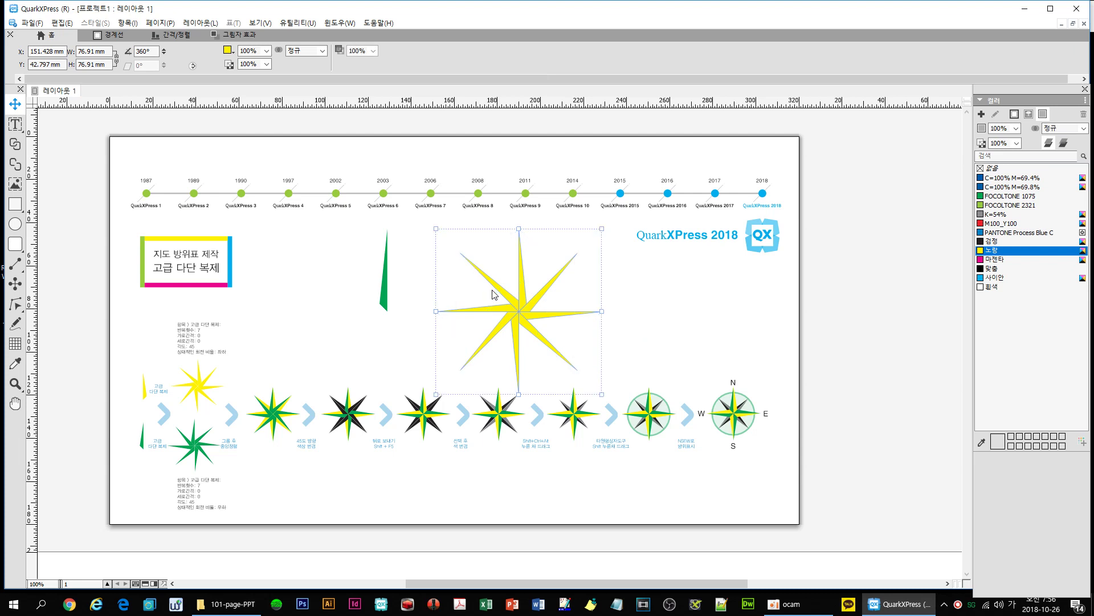
# Repeat the green blade half 7 times with advanced step-and-repeat, 0 mm offsets, 45° angle and the lower-right (우하) rotation origin.
pyautogui.click(387, 301)
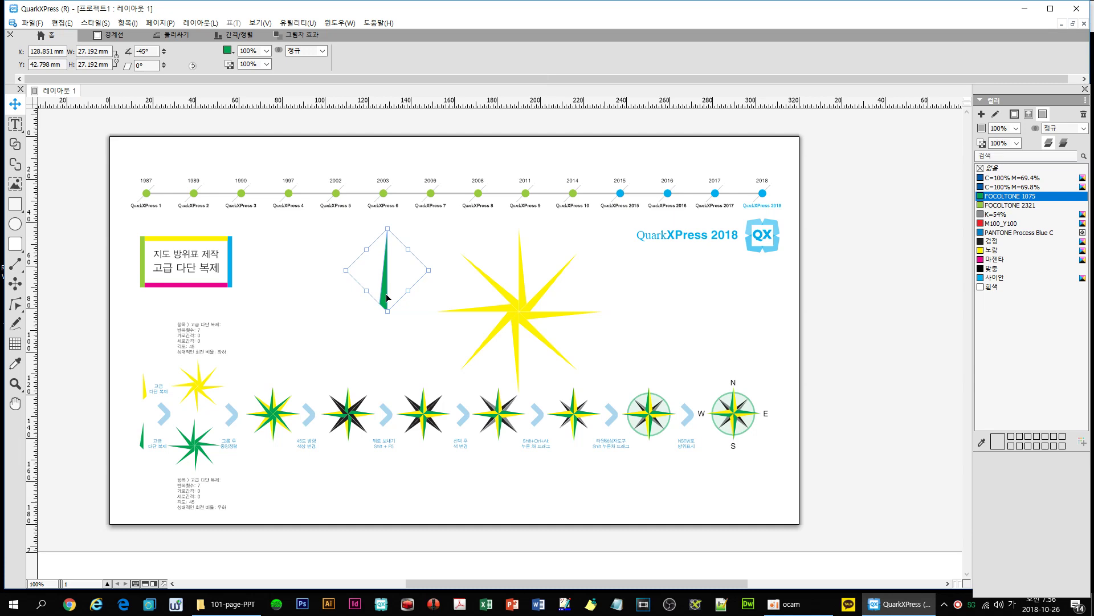
pyautogui.click(131, 25)
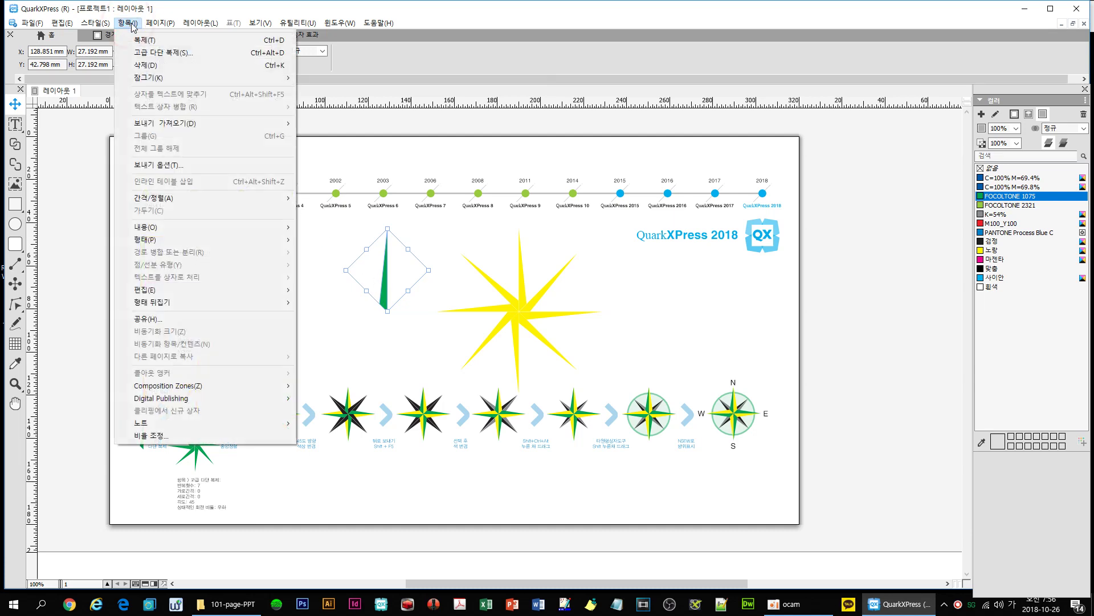
pyautogui.click(163, 52)
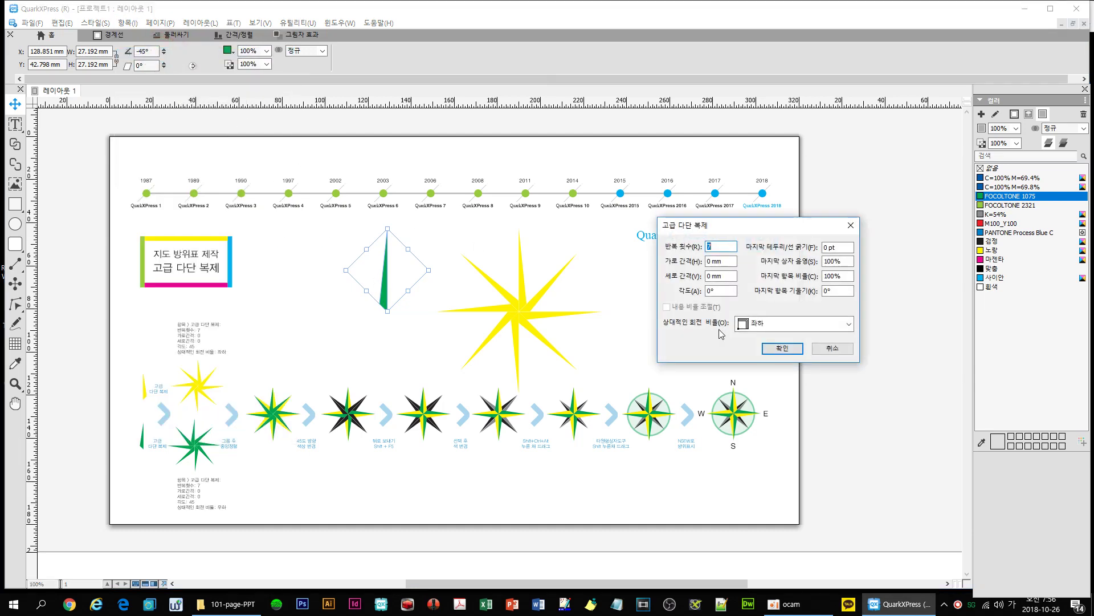
pyautogui.click(774, 327)
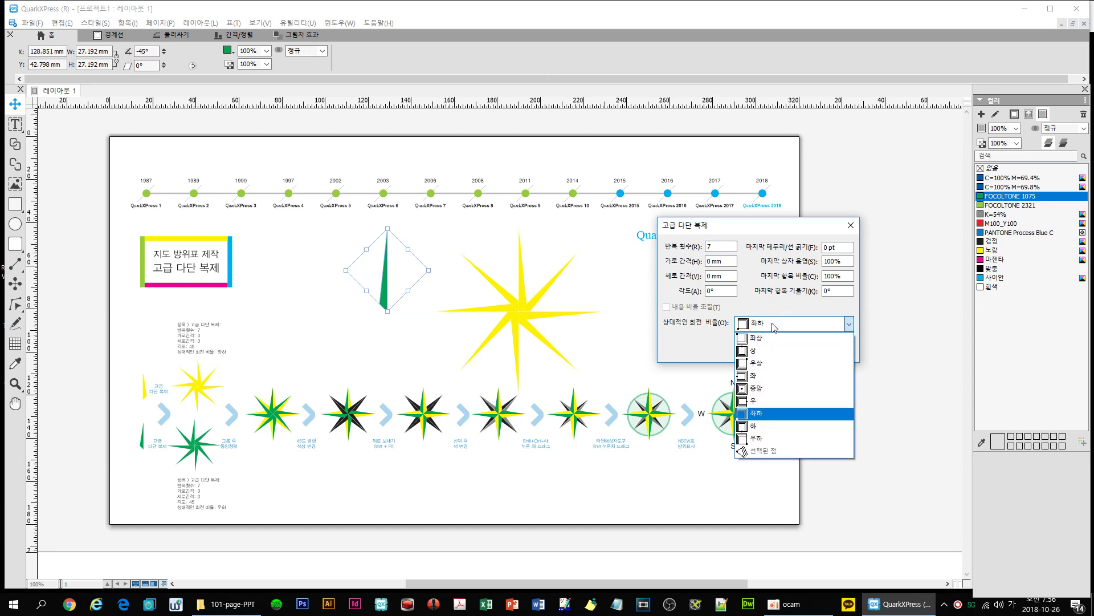
pyautogui.click(767, 441)
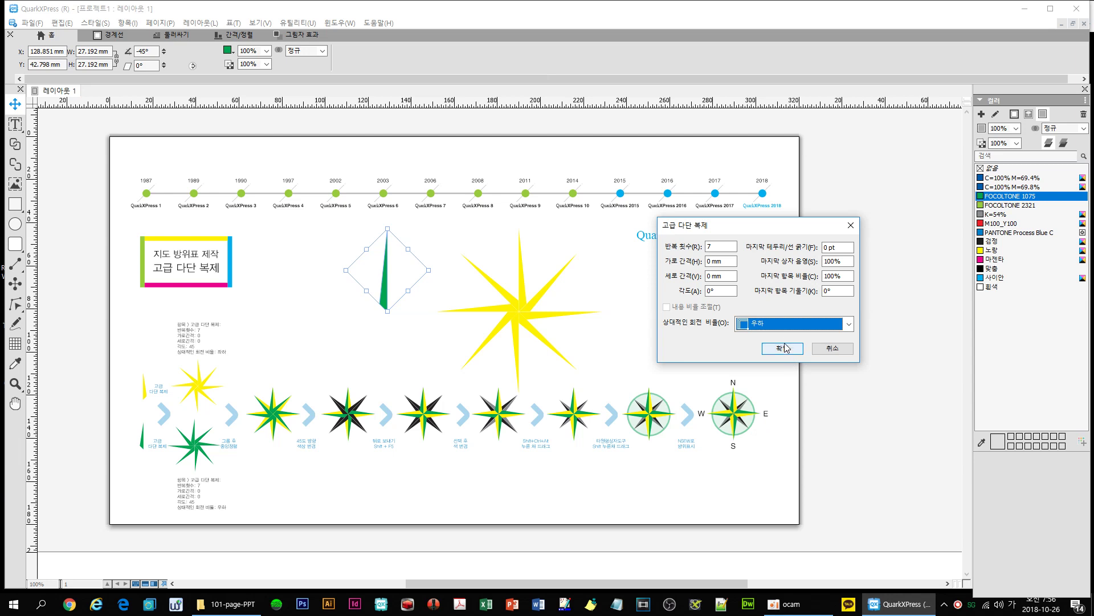
pyautogui.doubleClick(706, 291)
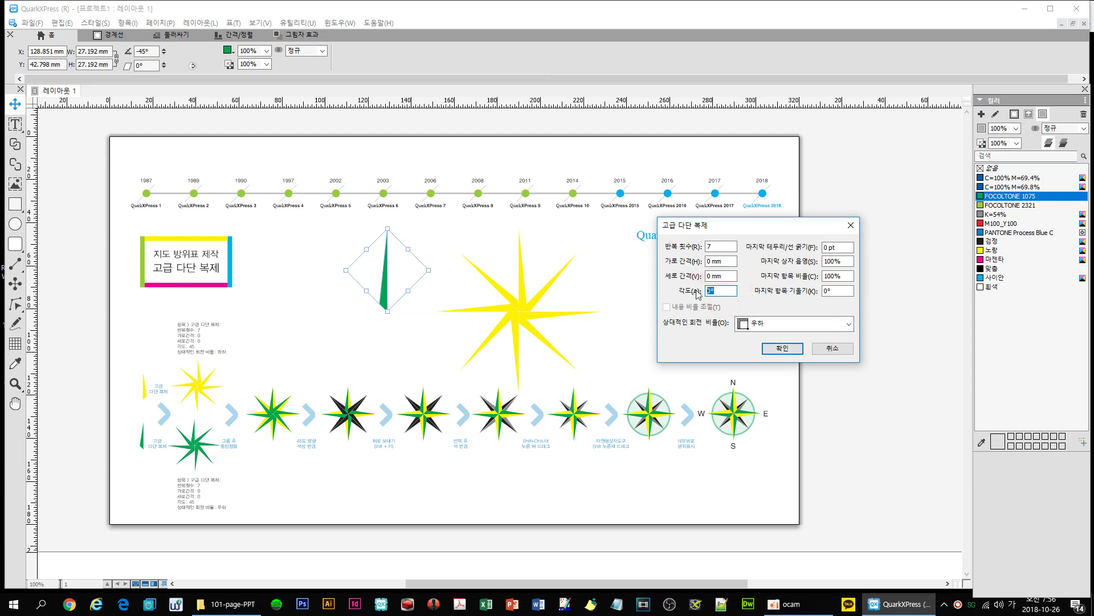
pyautogui.write('45')
pyautogui.click(790, 351)
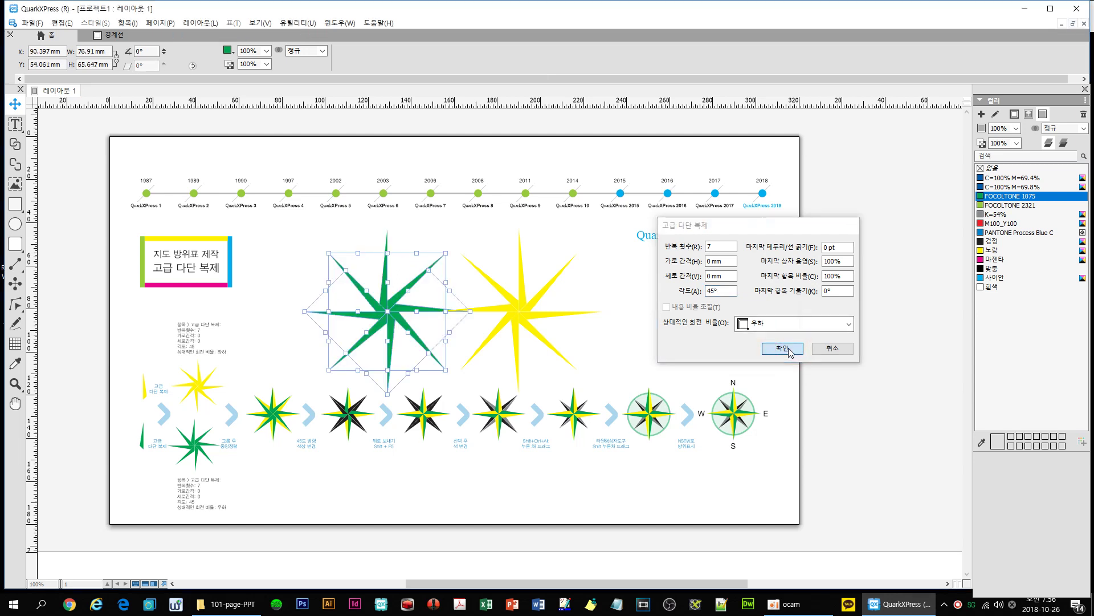
# Select all the green blade halves and group them into one star.
pyautogui.click(340, 230)
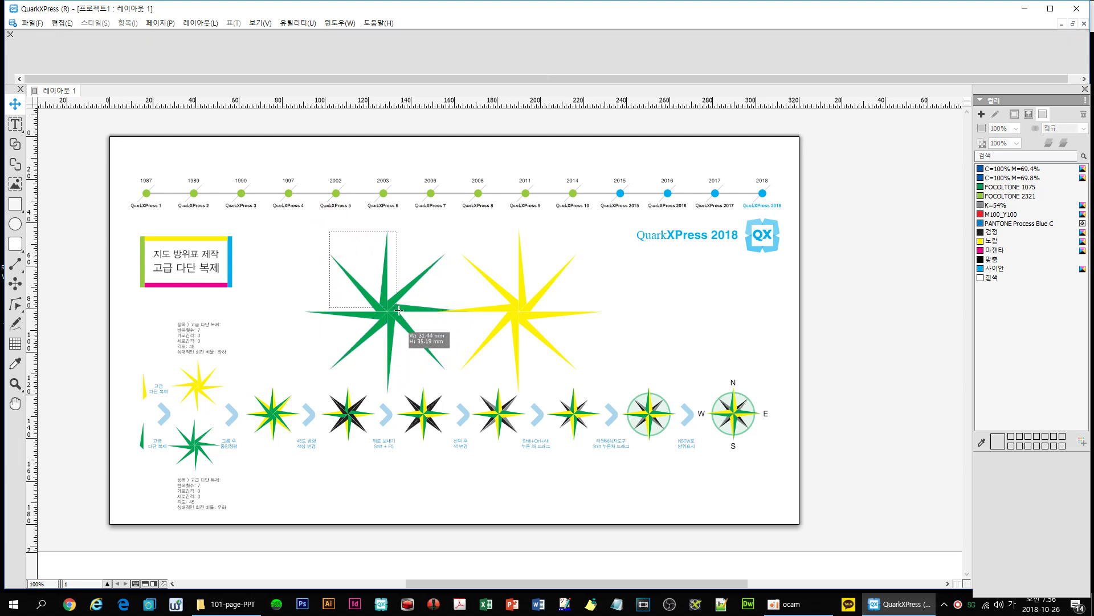
pyautogui.click(411, 330)
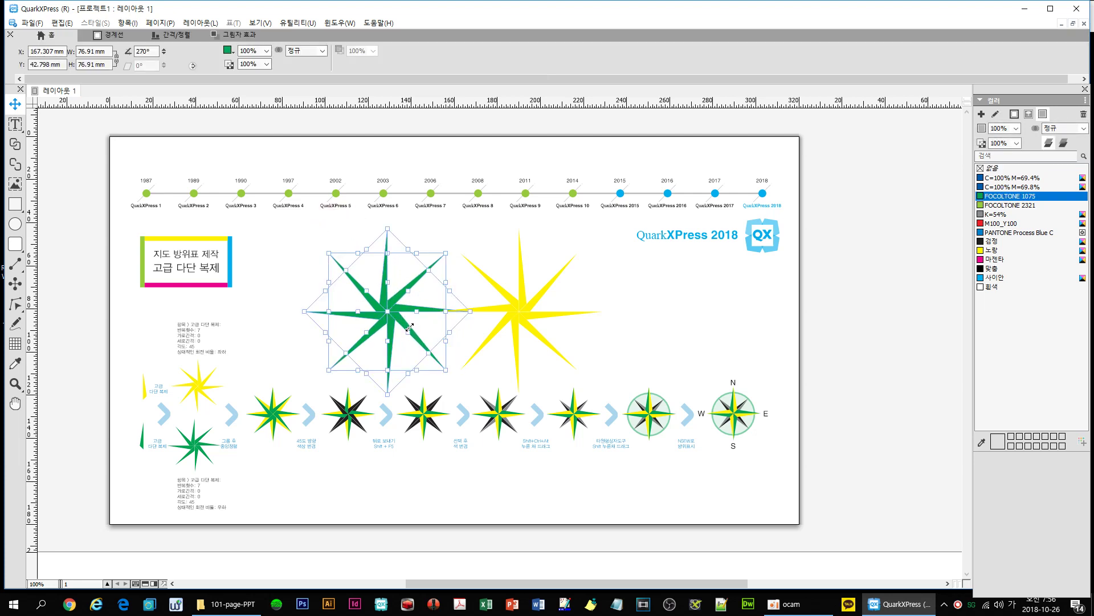
pyautogui.click(415, 328)
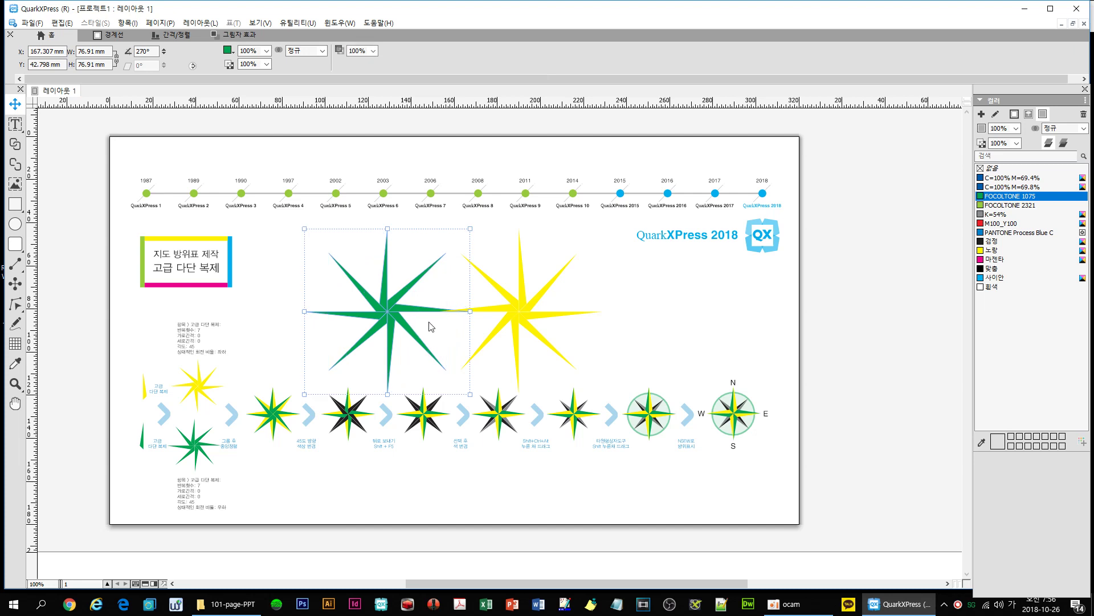
# Move the yellow star horizontally onto the green star, to about X 89.9 mm.
pyautogui.click(524, 295)
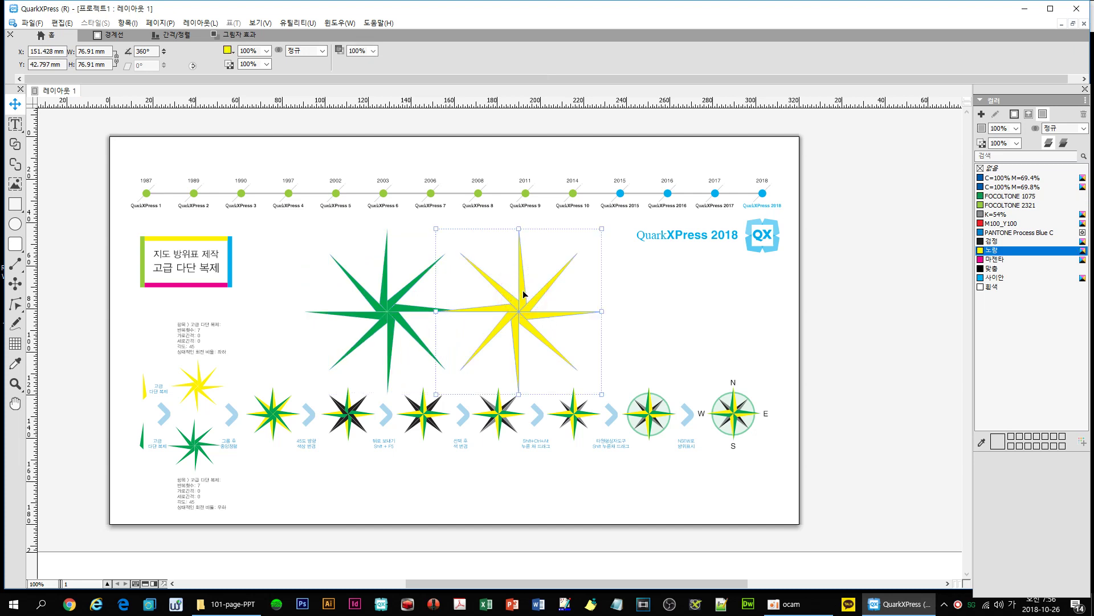
pyautogui.click(642, 315)
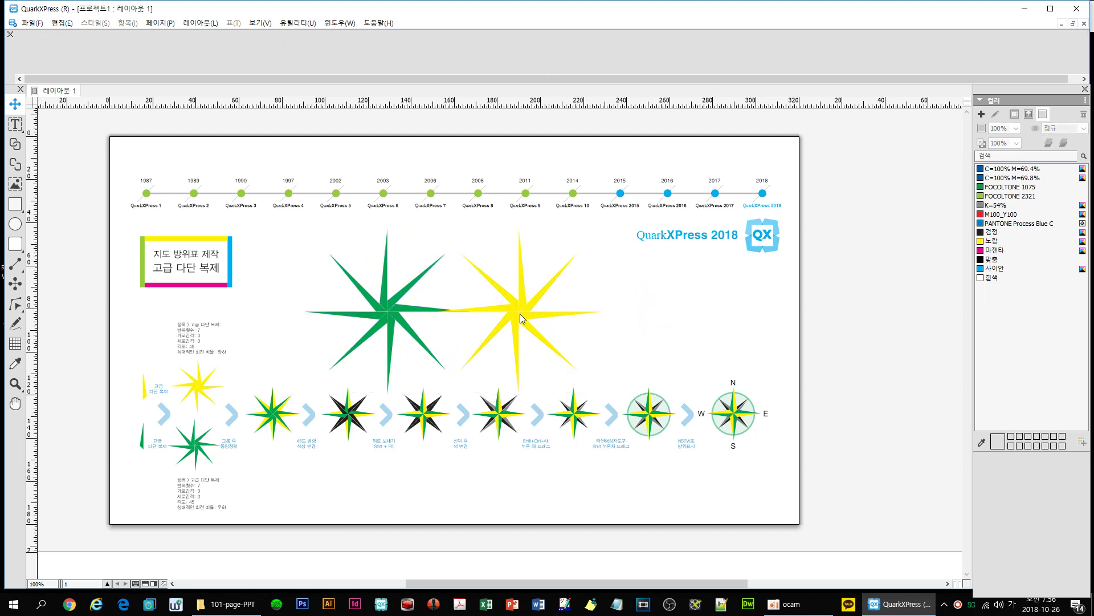
pyautogui.moveTo(519, 312); pyautogui.dragTo(388, 313)
# Shift the yellow star slightly to about X 90.4 mm, closing the white gaps between its blades and the green ones.
pyautogui.scroll(1, 464, 299)
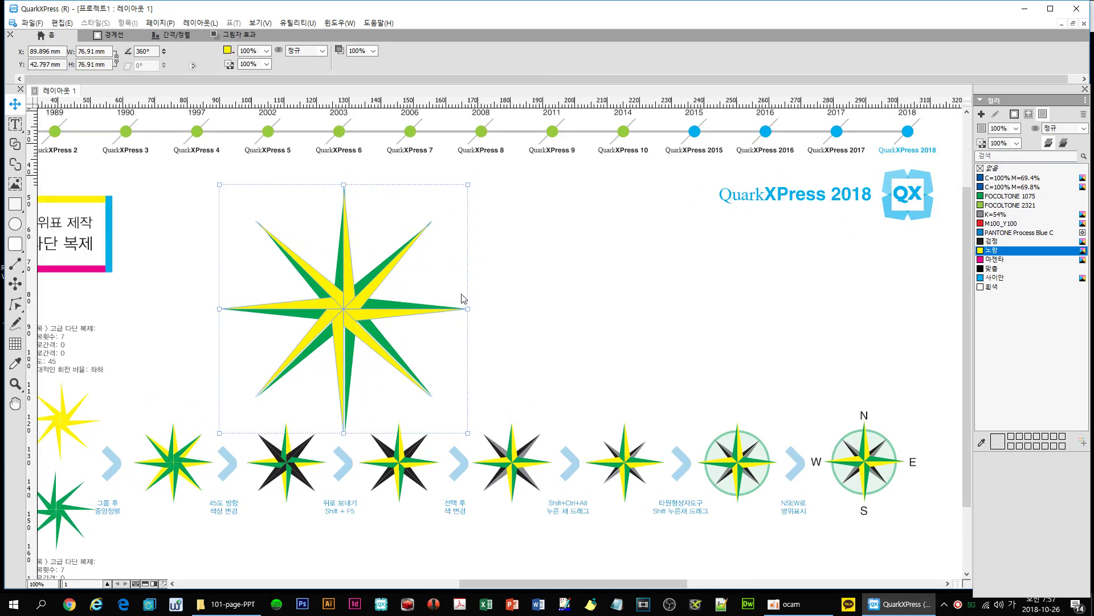
pyautogui.scroll(1, 463, 299)
pyautogui.scroll(1, 470, 319)
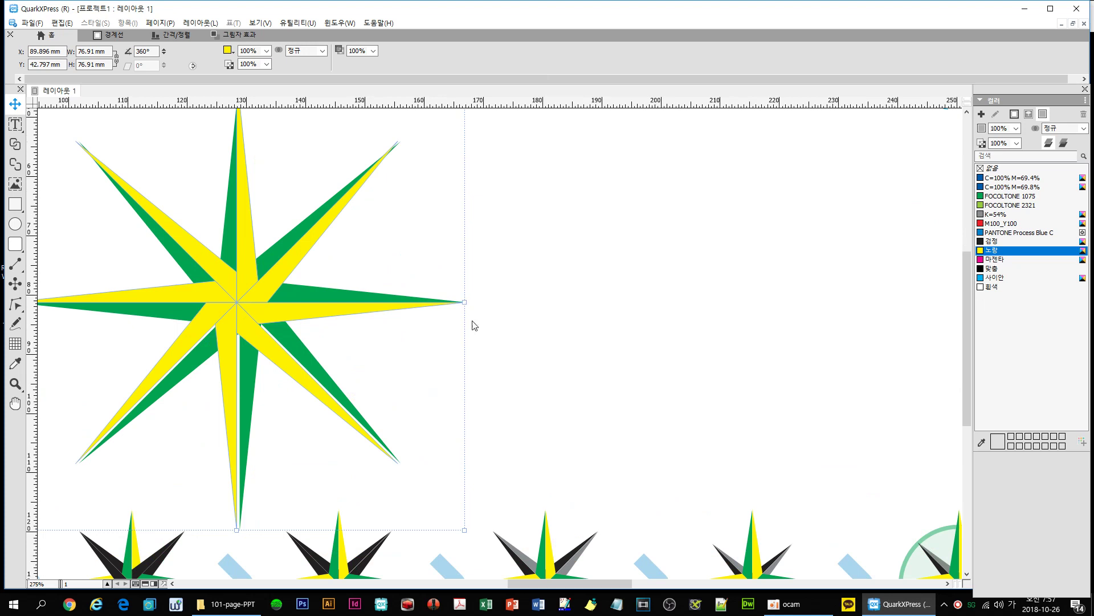
pyautogui.moveTo(591, 584); pyautogui.dragTo(567, 583)
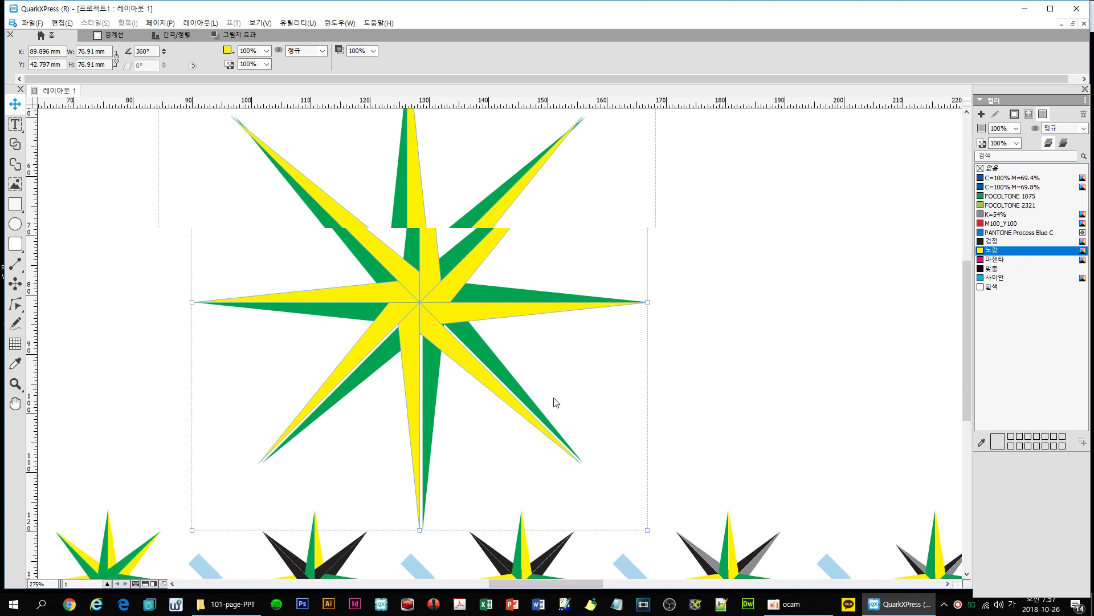
pyautogui.scroll(1, 556, 402)
pyautogui.scroll(1, 552, 398)
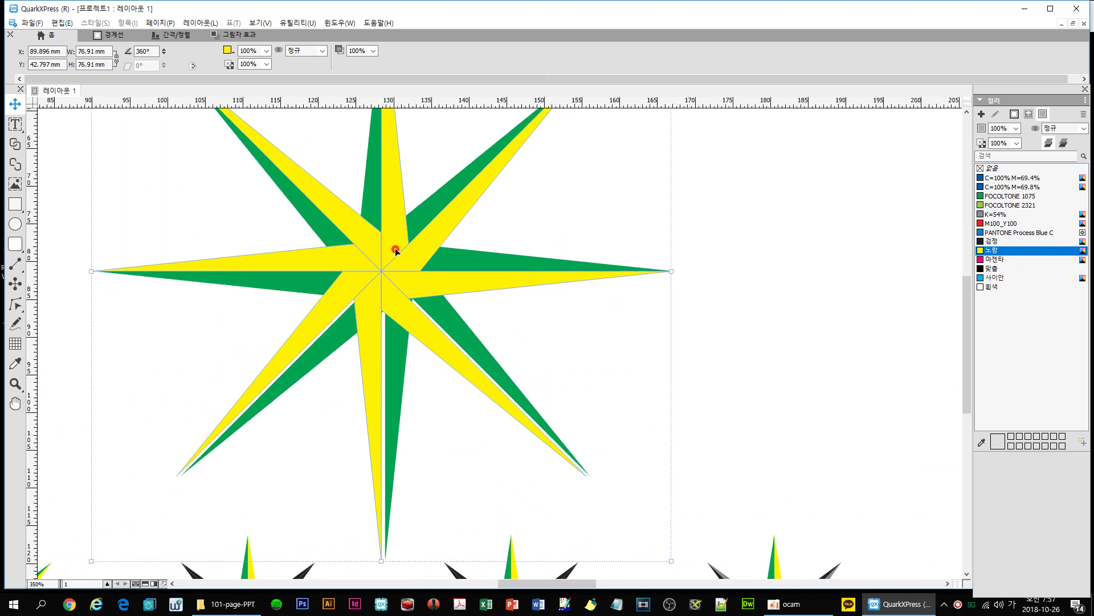
pyautogui.moveTo(395, 248); pyautogui.dragTo(398, 250)
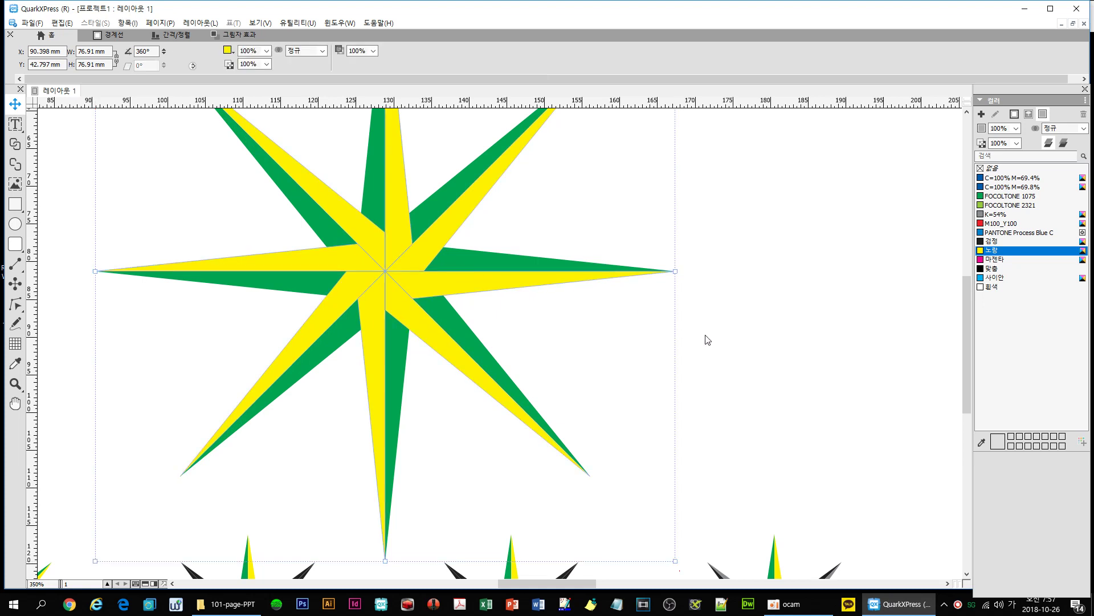
# Ungroup the yellow star and the green star, and leave their blades deselected.
pyautogui.scroll(-1, 707, 340)
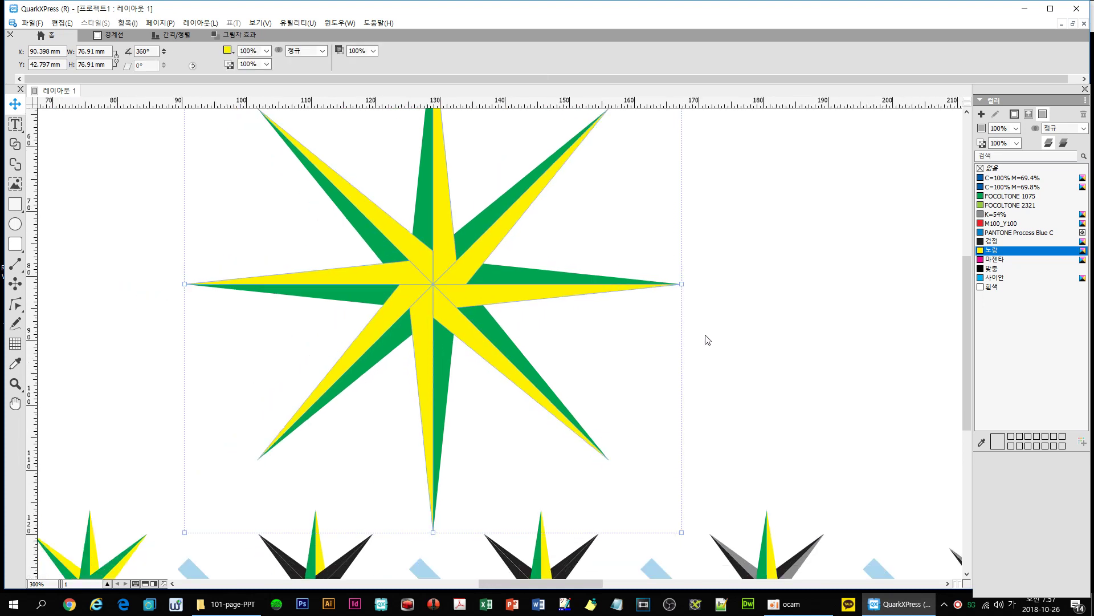
pyautogui.scroll(-1, 708, 340)
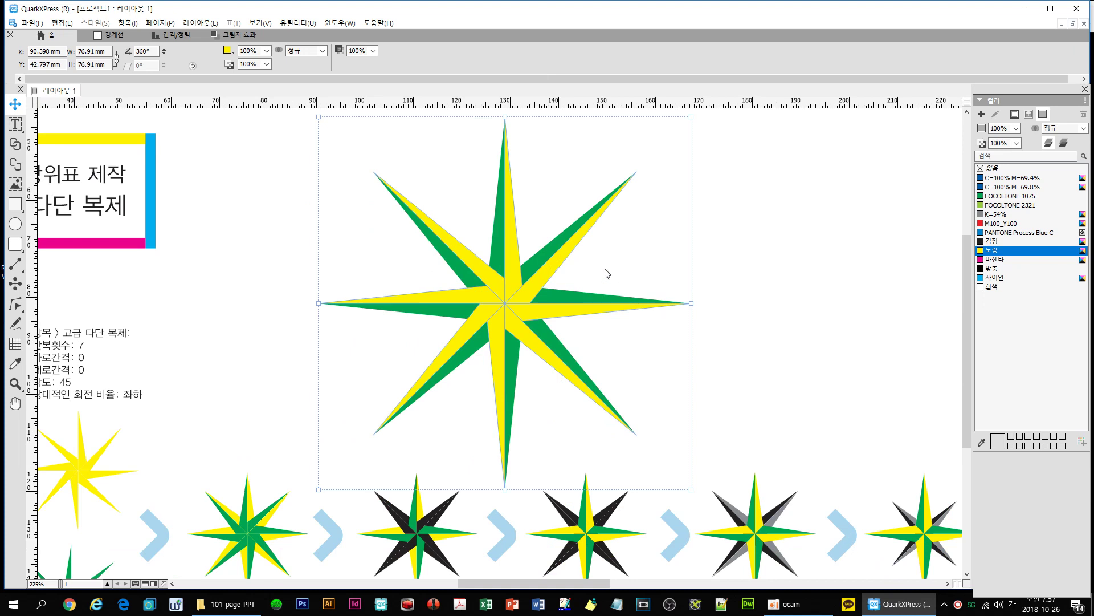
pyautogui.hotkey('ctrl', 'u')
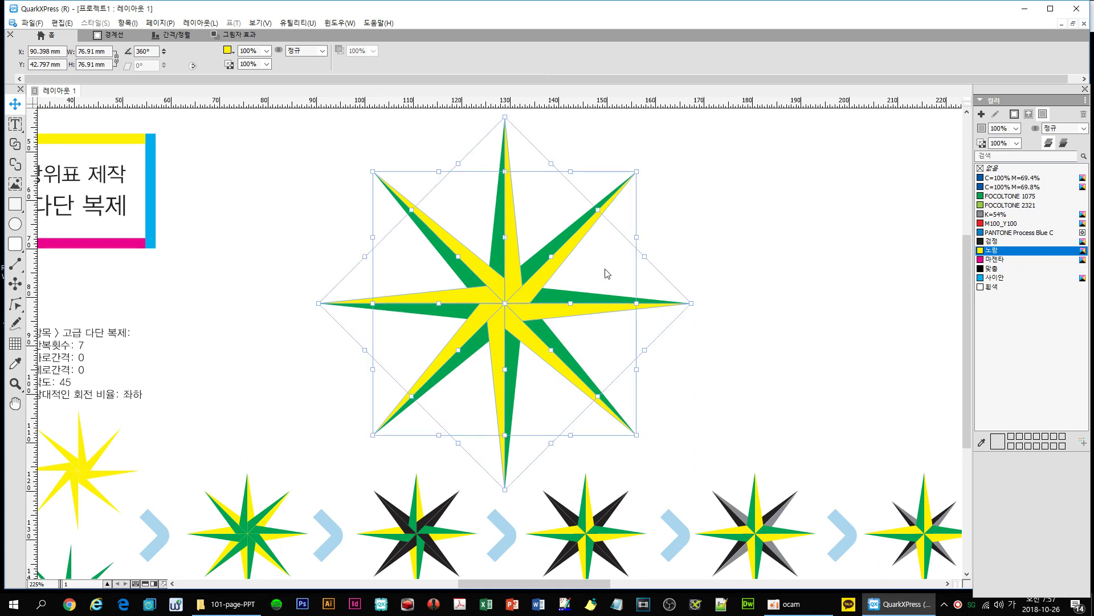
pyautogui.click(718, 204)
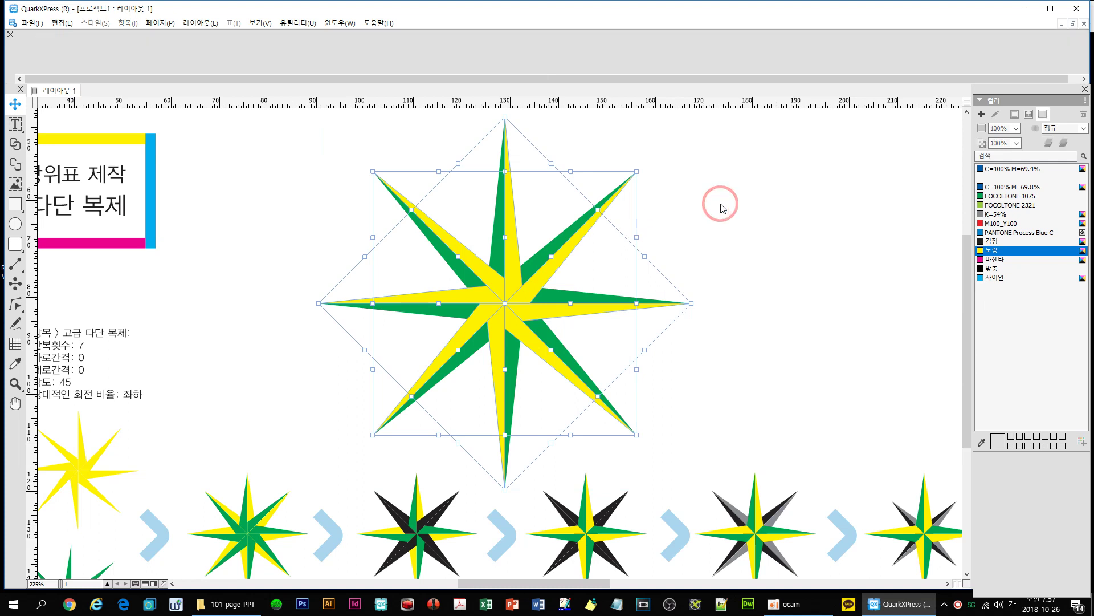
pyautogui.click(621, 193)
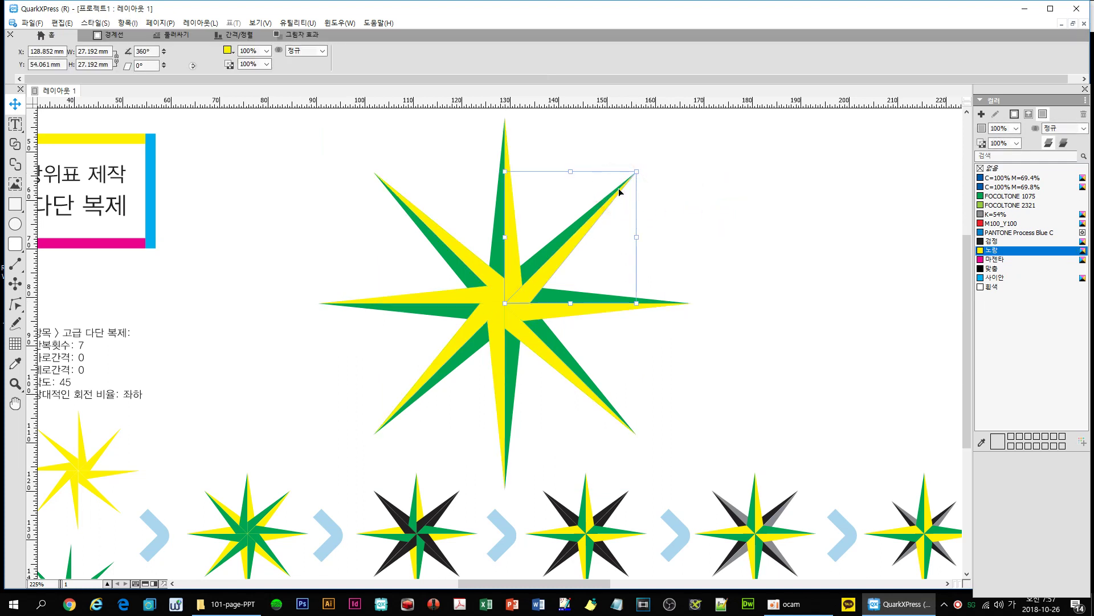
pyautogui.click(499, 218)
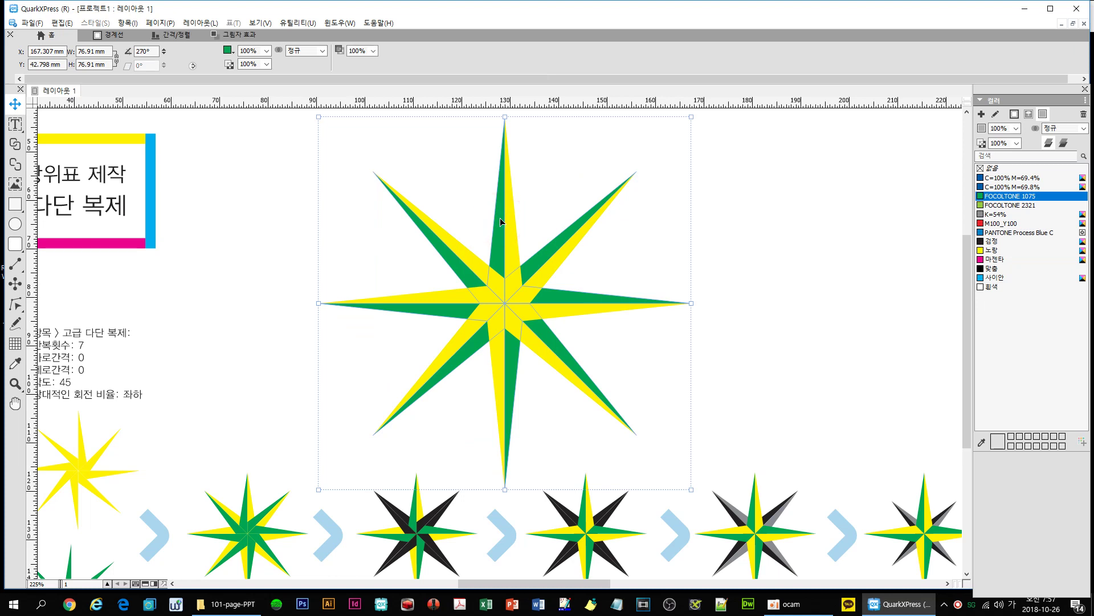
pyautogui.hotkey('ctrl', 'u')
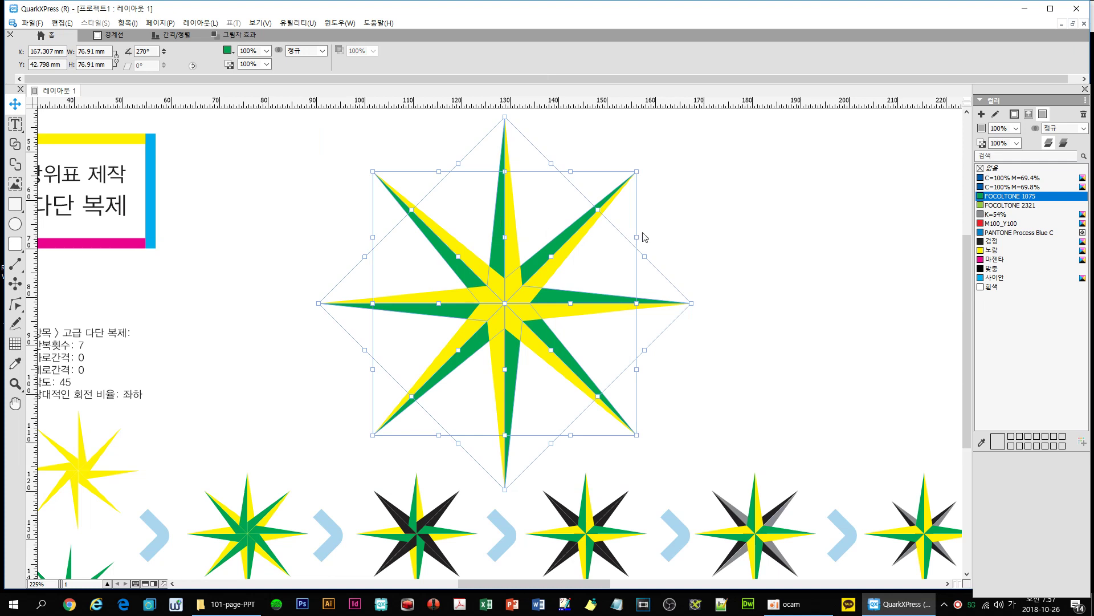
pyautogui.click(734, 236)
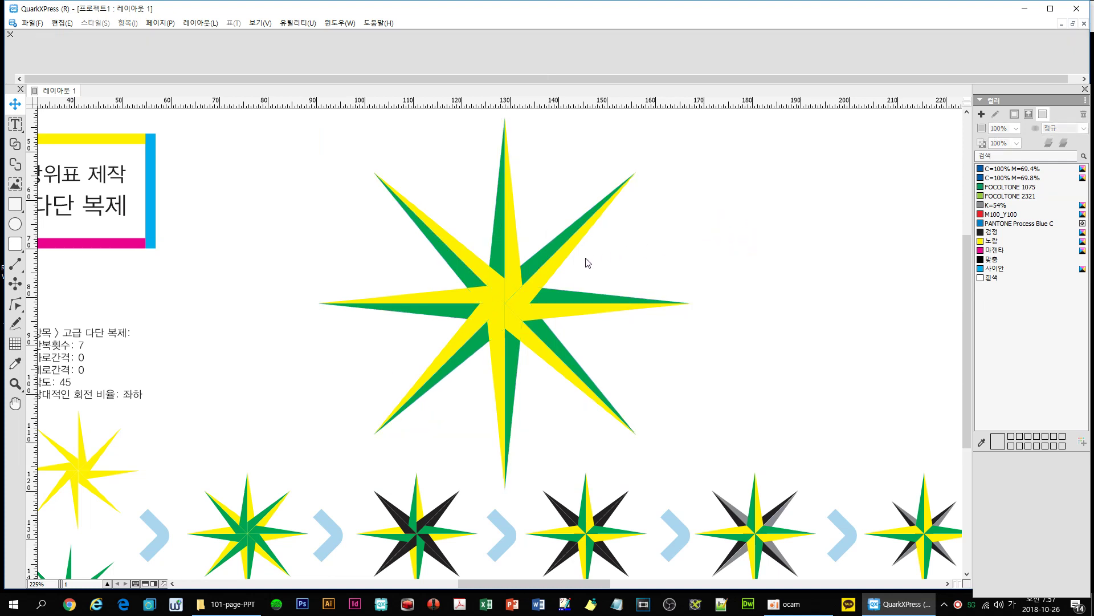
# Bring the green halves of the four vertical and horizontal blades to the front, above the yellow halves.
pyautogui.click(498, 260)
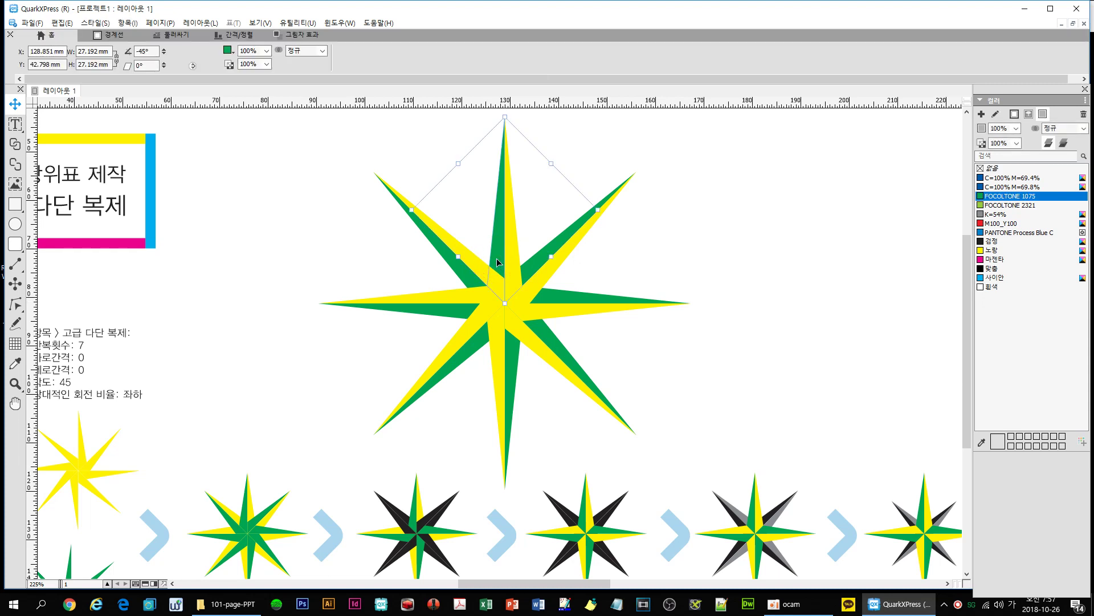
pyautogui.keyDown('shift'); pyautogui.click(559, 295); pyautogui.keyUp('shift')
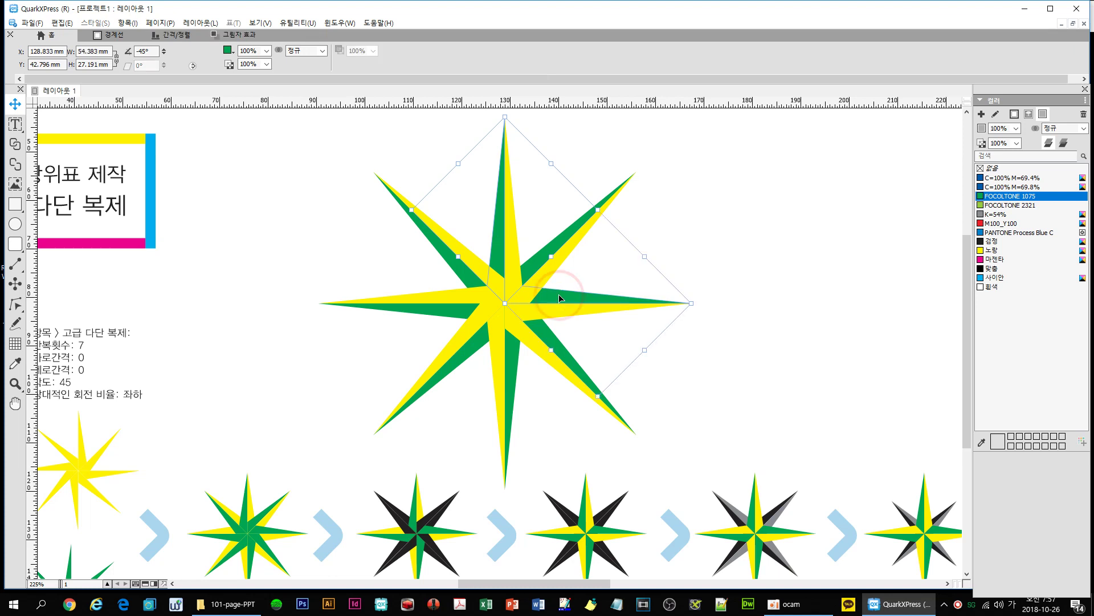
pyautogui.keyDown('shift'); pyautogui.click(512, 351); pyautogui.keyUp('shift')
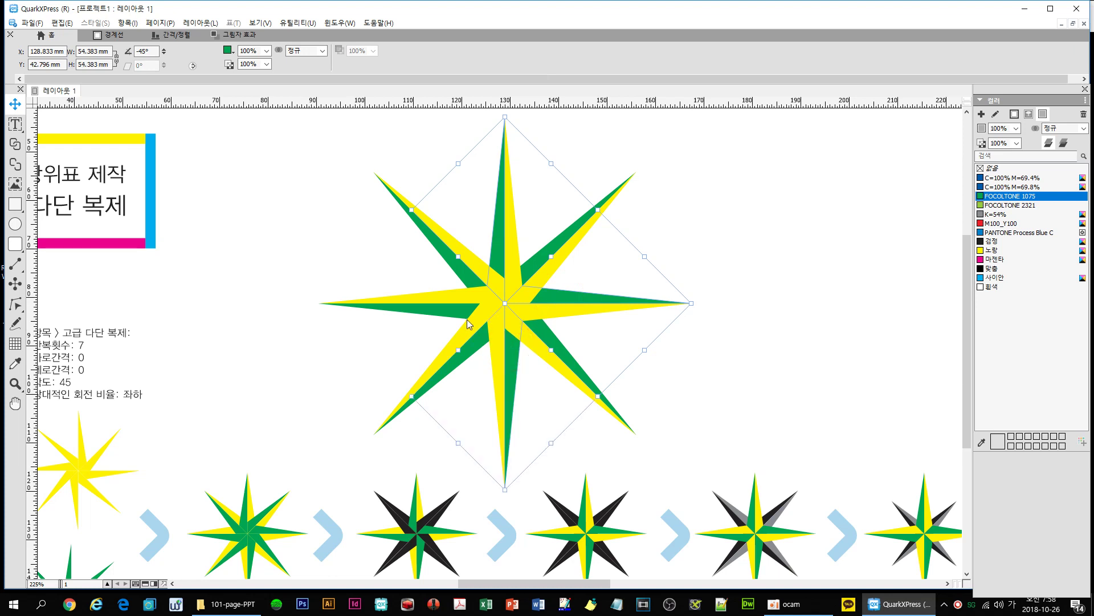
pyautogui.keyDown('shift'); pyautogui.click(453, 313); pyautogui.keyUp('shift')
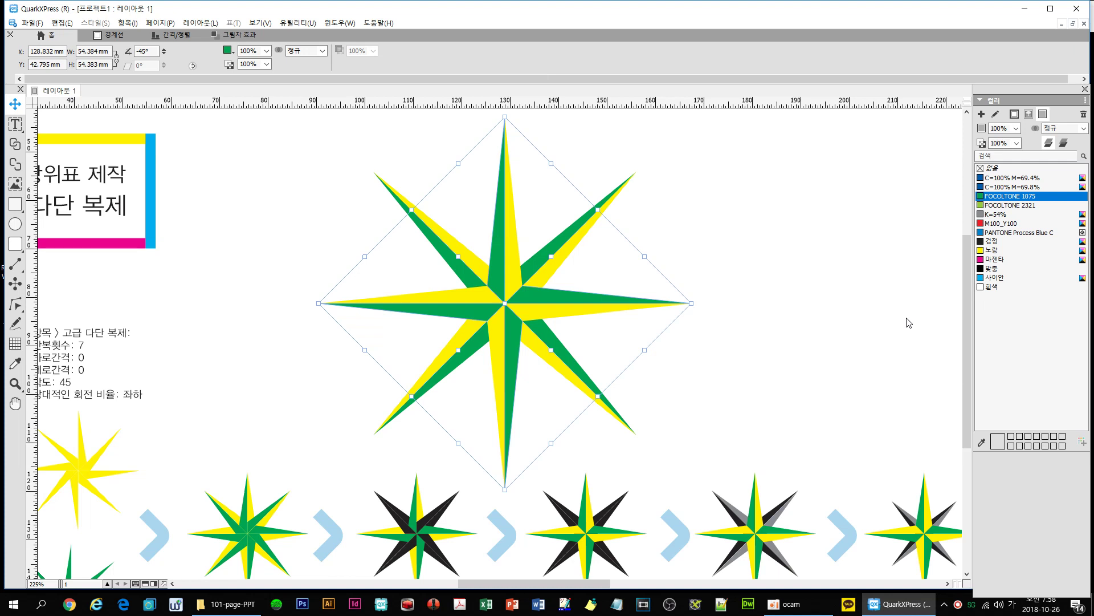
pyautogui.click(826, 222)
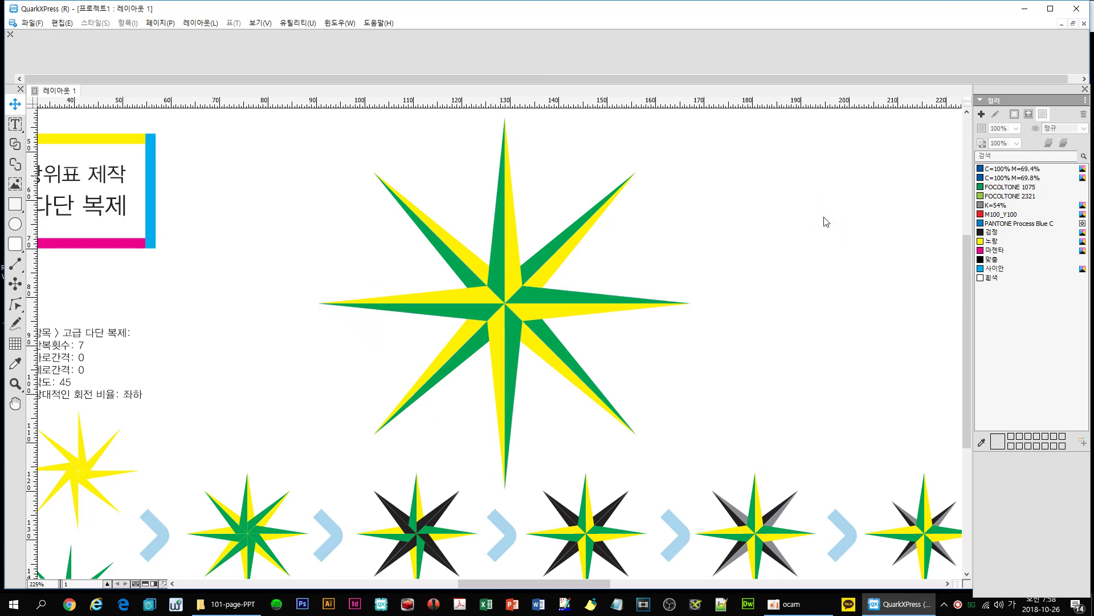
pyautogui.click(471, 149)
pyautogui.moveTo(471, 149); pyautogui.dragTo(523, 171)
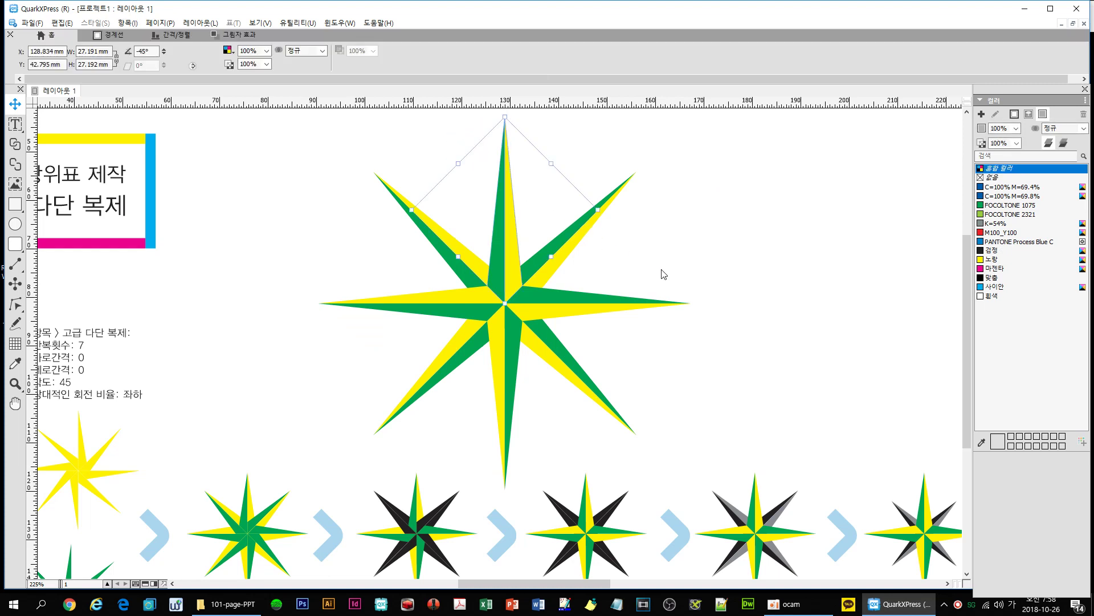
pyautogui.moveTo(656, 281); pyautogui.dragTo(669, 317)
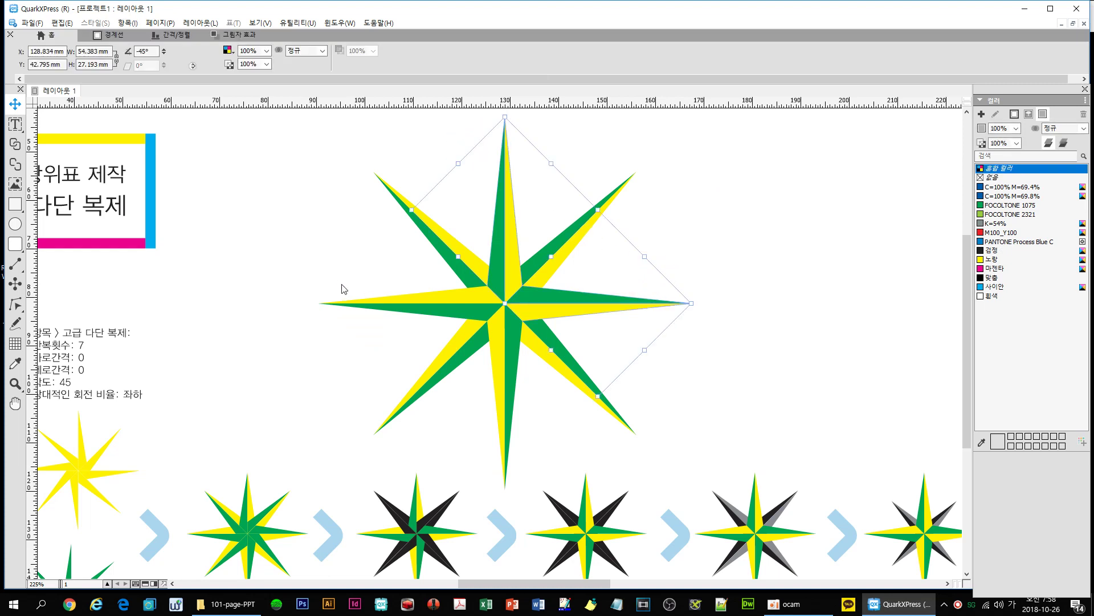
pyautogui.moveTo(338, 282); pyautogui.dragTo(312, 311)
pyautogui.moveTo(488, 431); pyautogui.dragTo(530, 450)
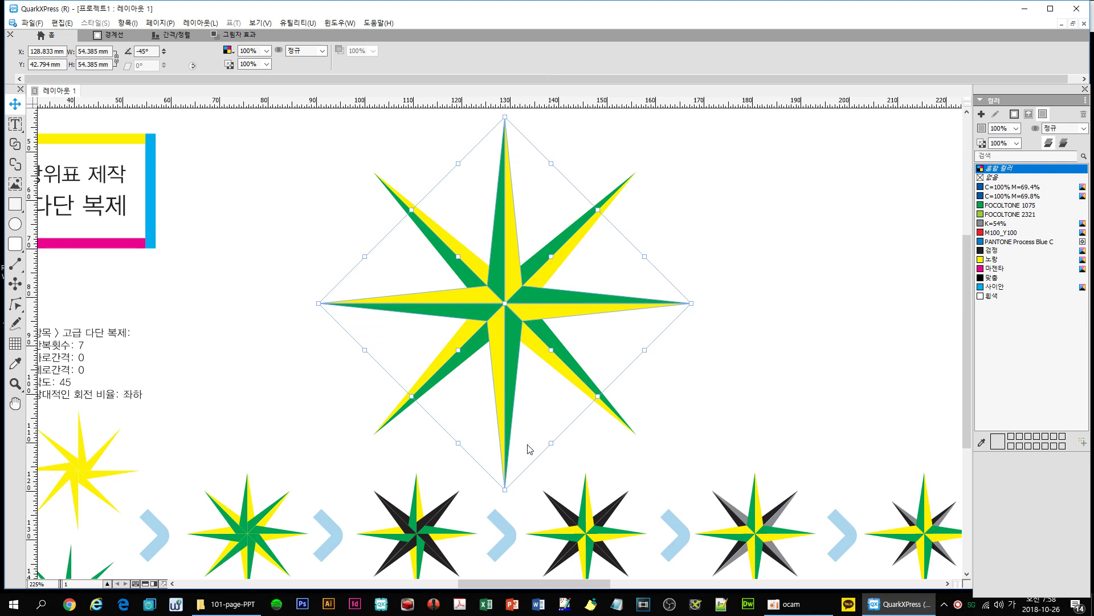
pyautogui.click(682, 195)
# Select both halves of all four diagonal blades and group them.
pyautogui.moveTo(612, 166); pyautogui.dragTo(658, 204)
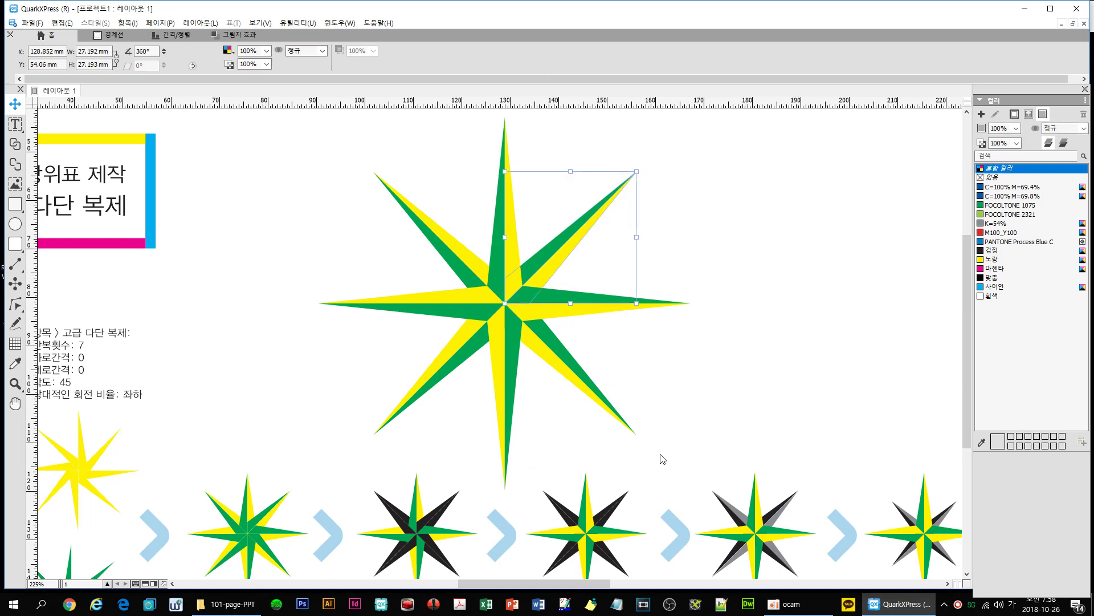
pyautogui.moveTo(655, 457); pyautogui.dragTo(608, 419)
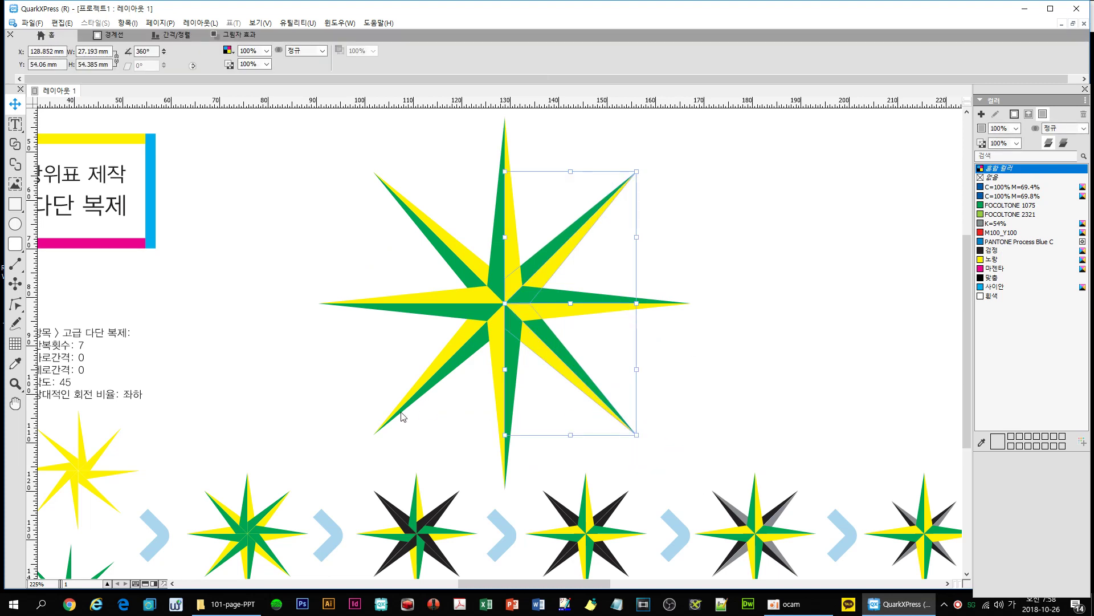
pyautogui.moveTo(403, 416)
pyautogui.mouseDown()
pyautogui.moveTo(371, 403)
pyautogui.moveTo(406, 403)
pyautogui.mouseUp()
pyautogui.moveTo(357, 166); pyautogui.dragTo(385, 205)
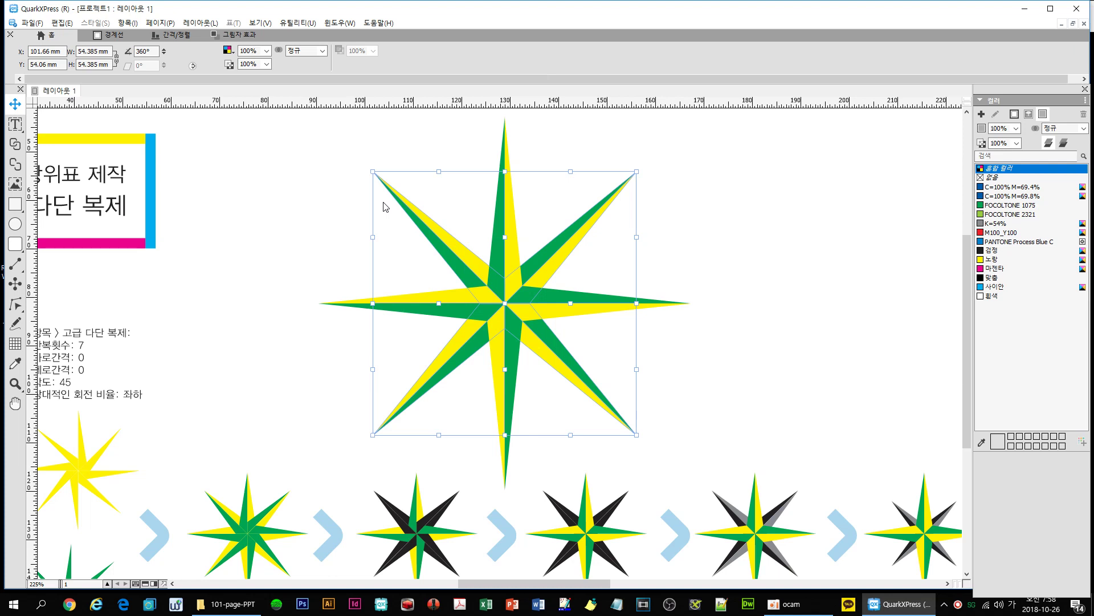
pyautogui.hotkey('ctrl', 'g')
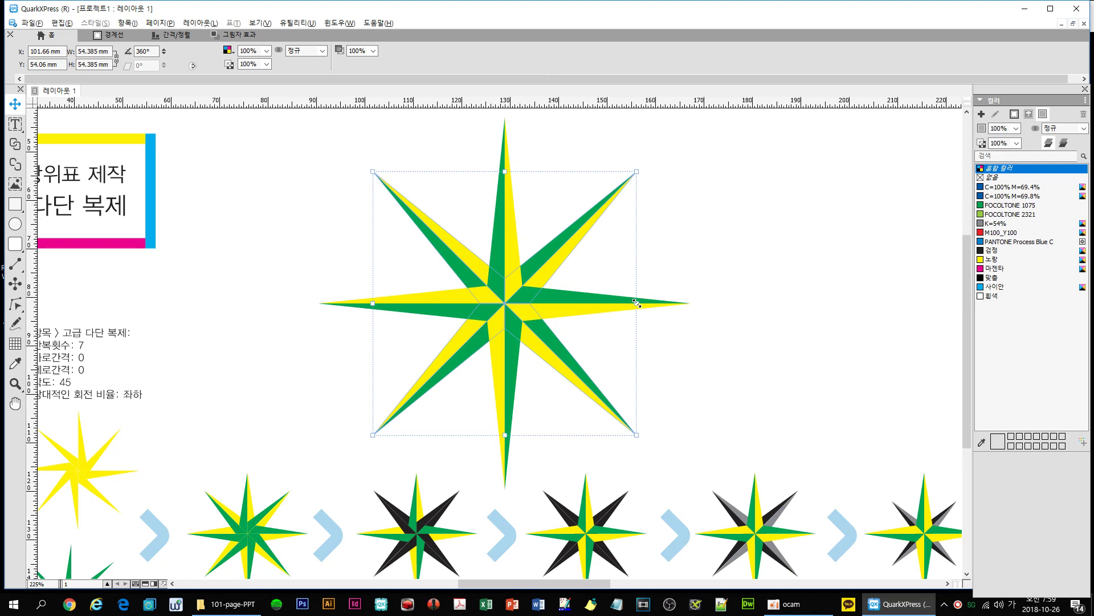
# Scale the diagonal blade group down proportionally about its centre to about 44.3 mm wide and high.
pyautogui.moveTo(637, 303); pyautogui.dragTo(618, 302)
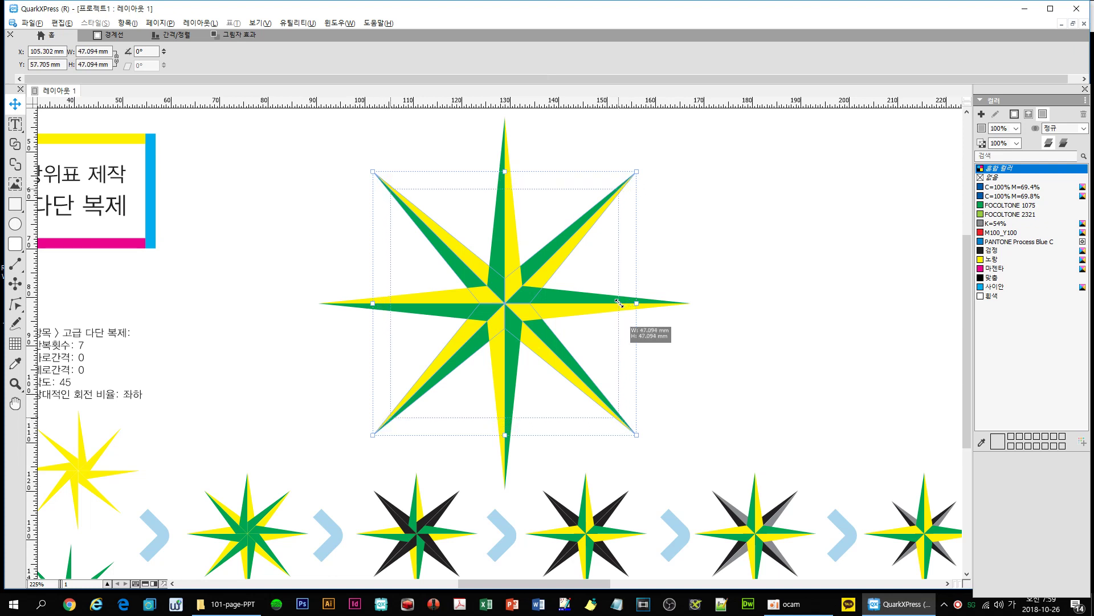
pyautogui.moveTo(619, 303); pyautogui.dragTo(613, 303)
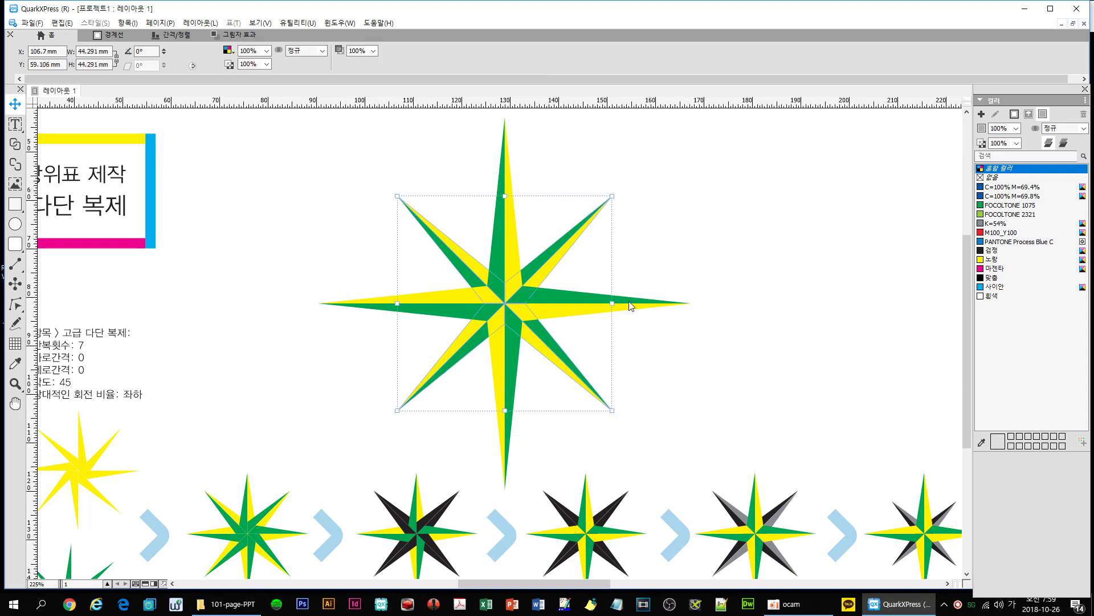
pyautogui.click(674, 246)
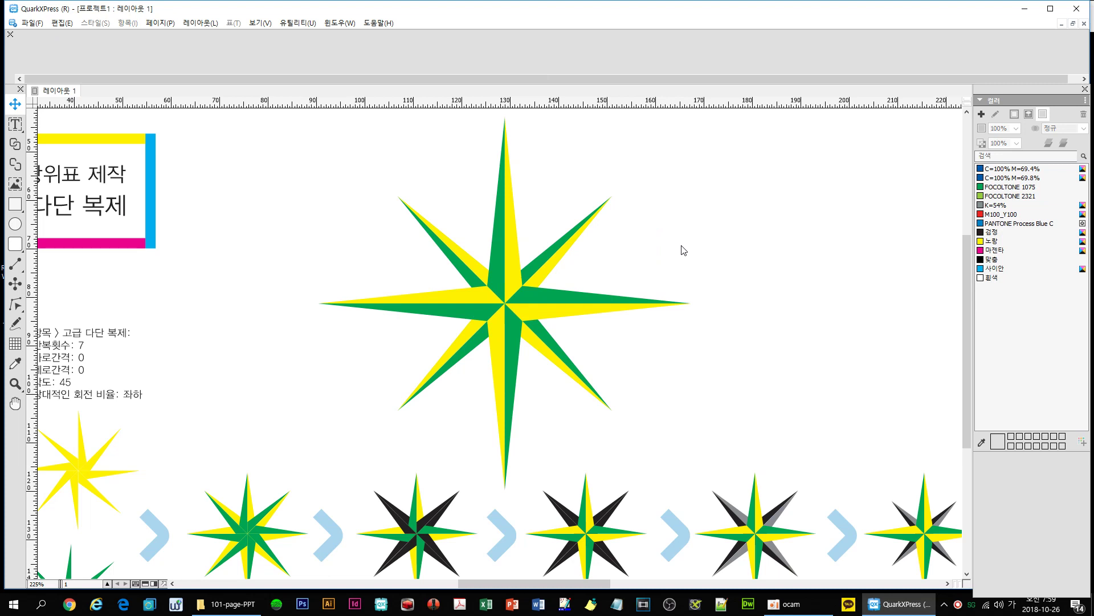
# Fill the diagonal blade group with the grey K=54% colour.
pyautogui.click(590, 216)
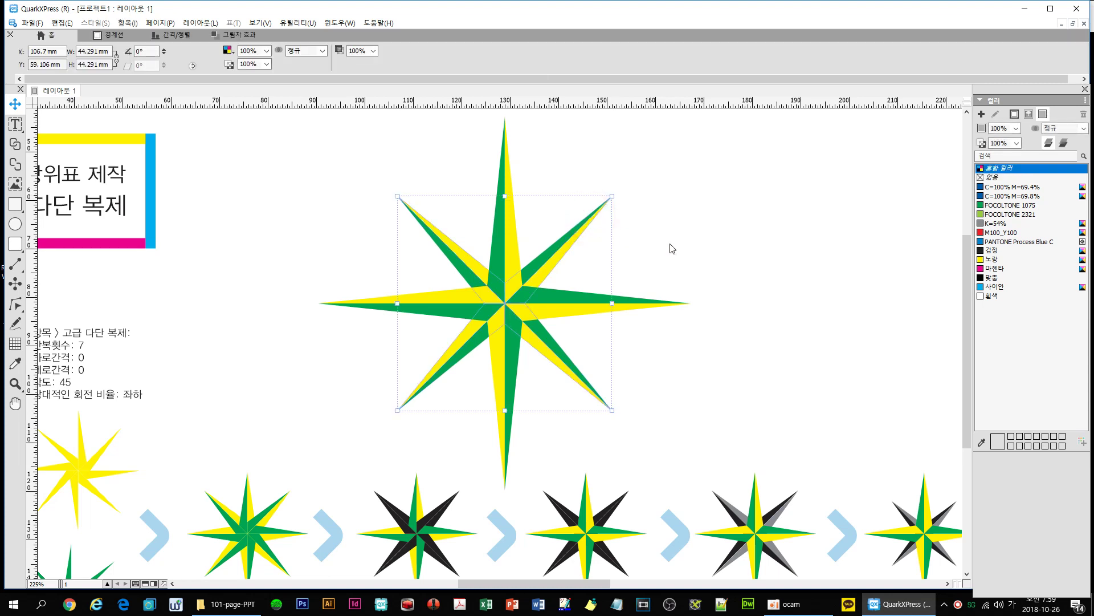
pyautogui.click(991, 224)
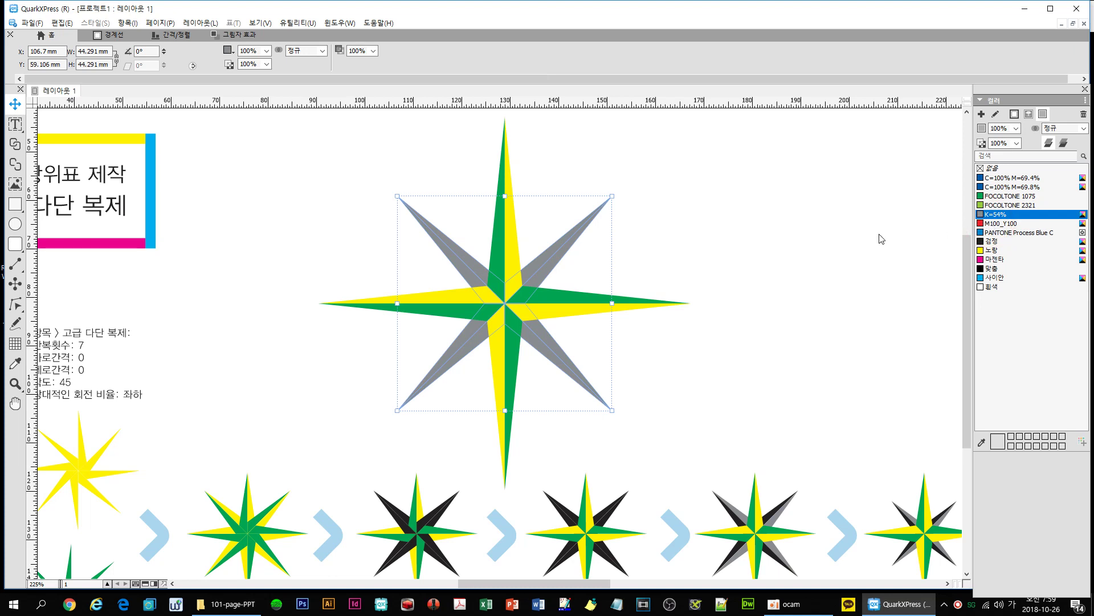
pyautogui.click(715, 228)
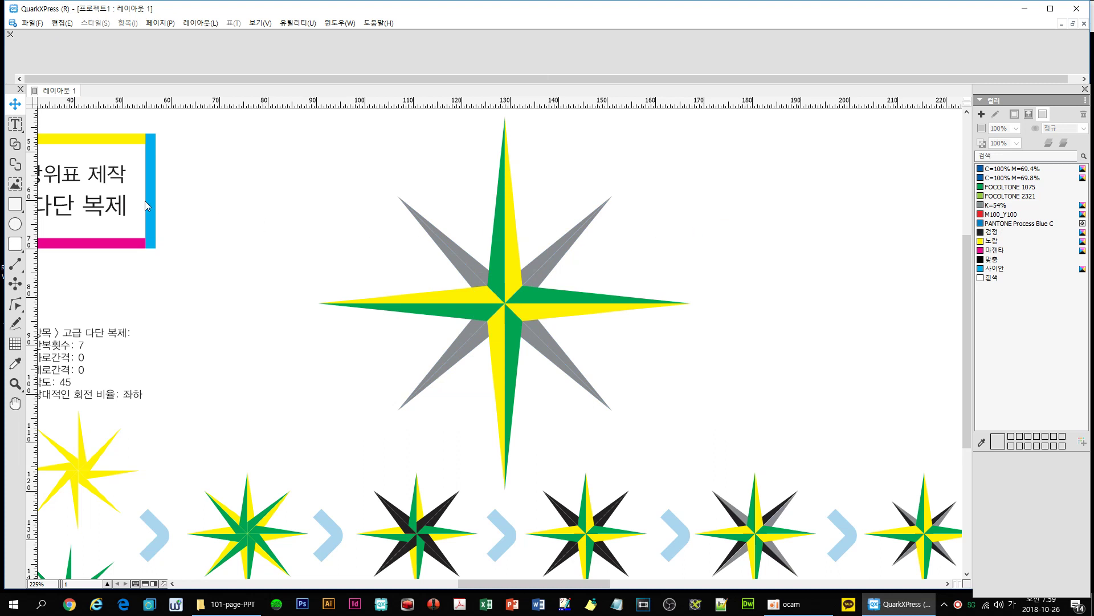
pyautogui.click(16, 127)
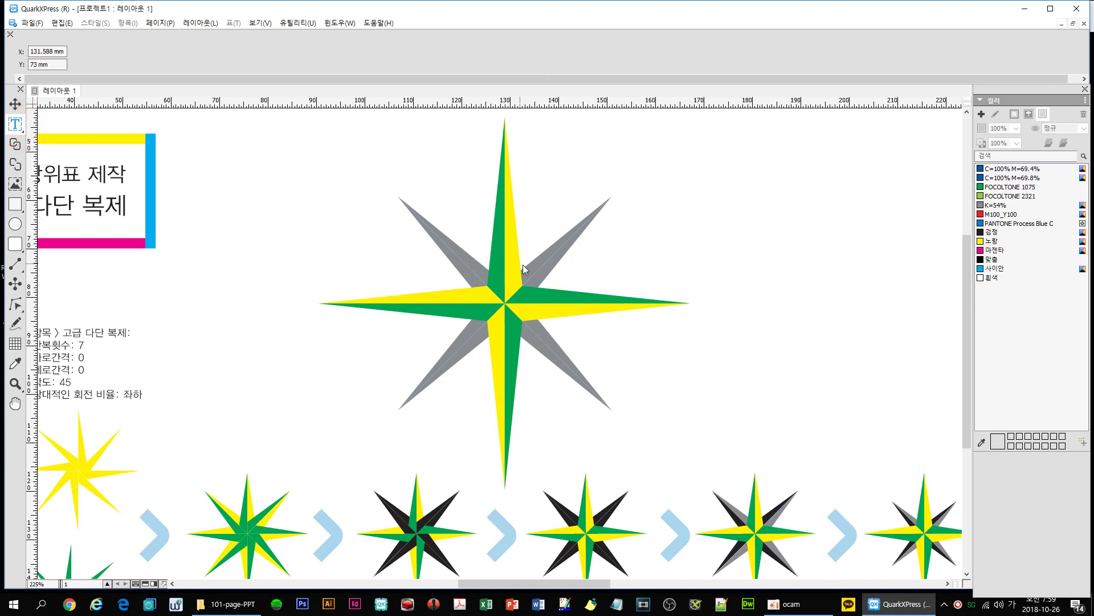
pyautogui.click(537, 265)
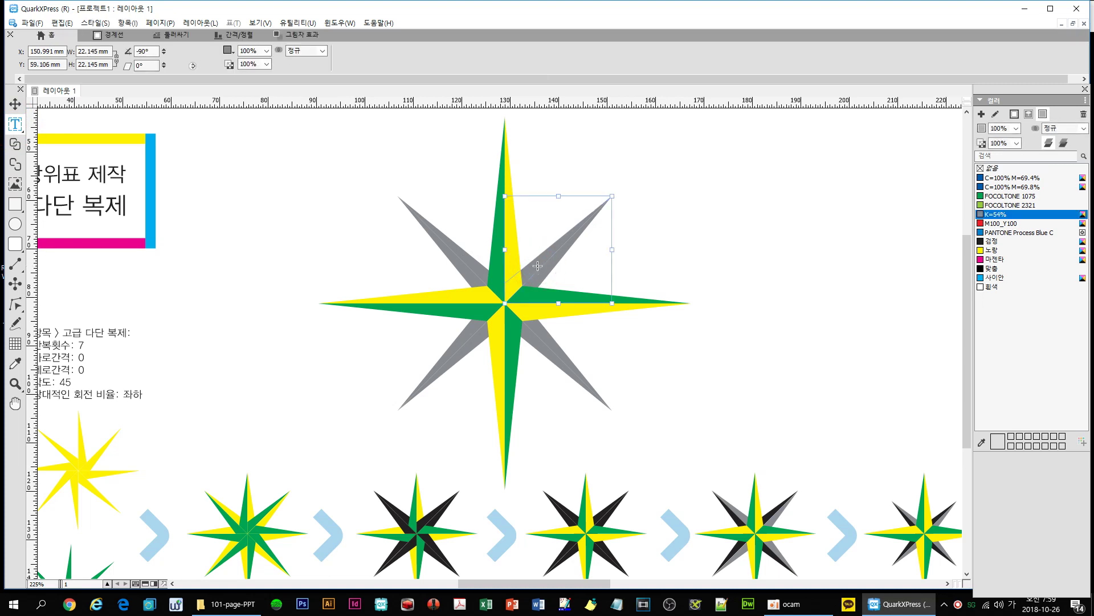
pyautogui.click(15, 104)
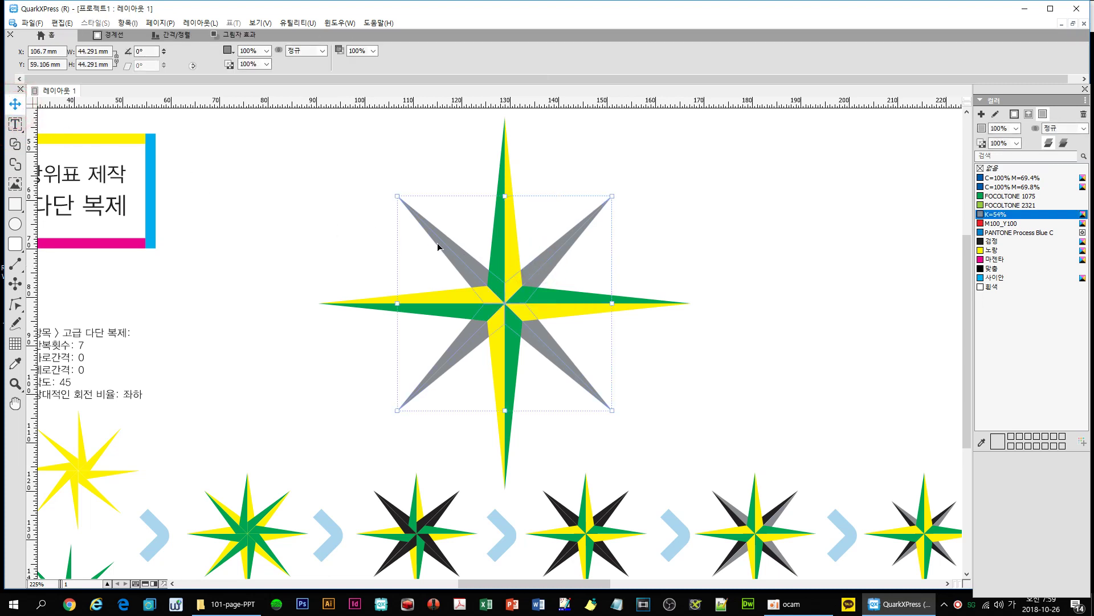
# Ungroup the grey diagonal blades and deselect them.
pyautogui.rightClick(566, 249)
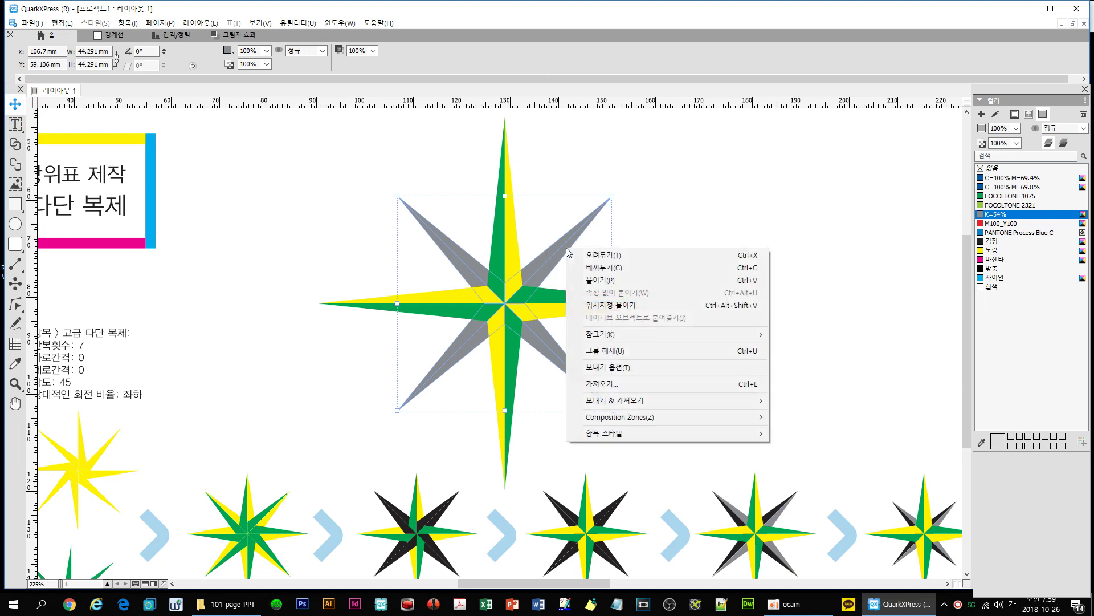
pyautogui.click(607, 349)
pyautogui.click(664, 221)
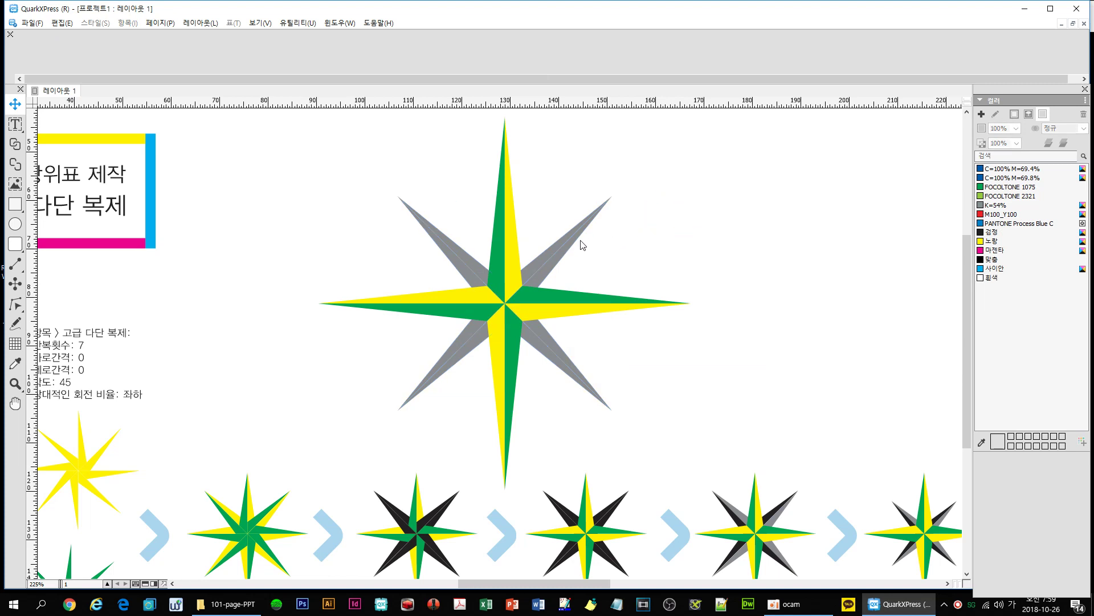
# Fill one matching half of each of the four grey diagonal blades with black (검정), leaving the other halves grey.
pyautogui.click(544, 254)
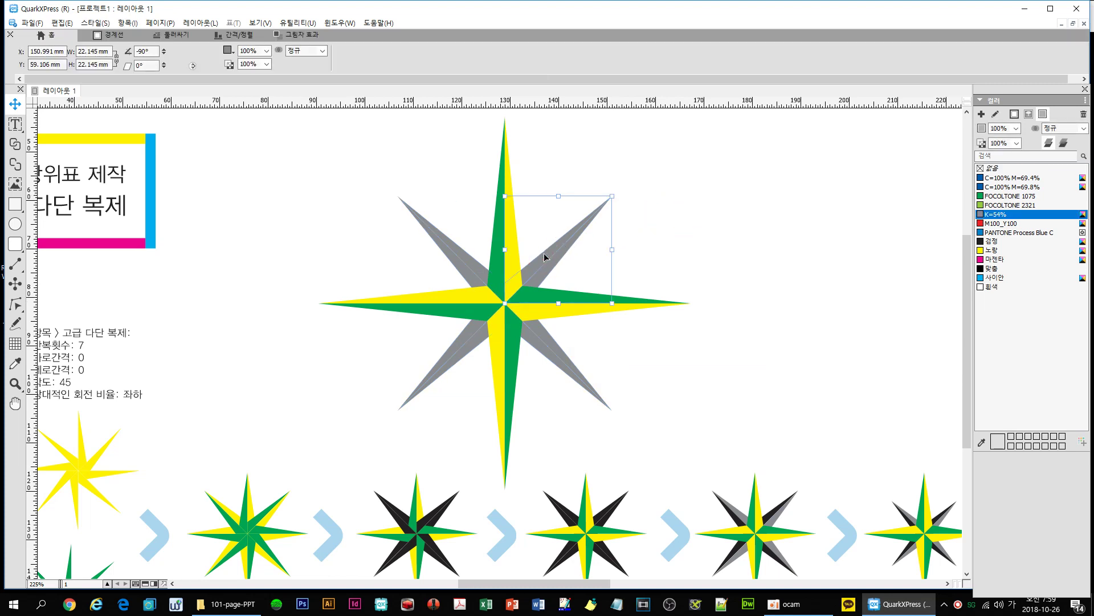
pyautogui.click(709, 221)
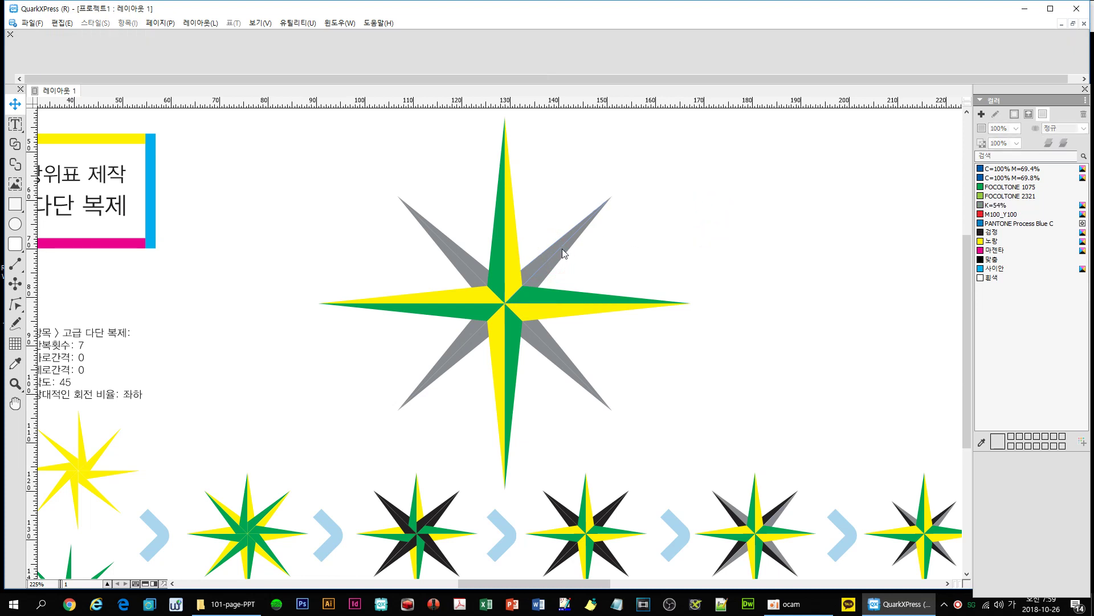
pyautogui.click(542, 255)
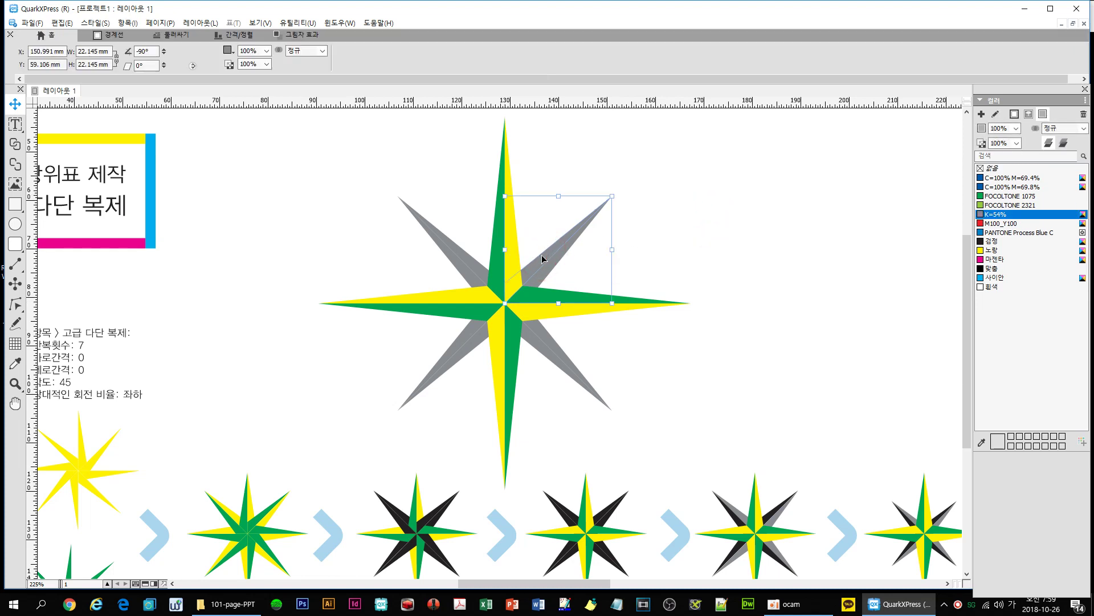
pyautogui.keyDown('shift'); pyautogui.click(543, 330); pyautogui.keyUp('shift')
pyautogui.keyDown('shift'); pyautogui.click(477, 344); pyautogui.keyUp('shift')
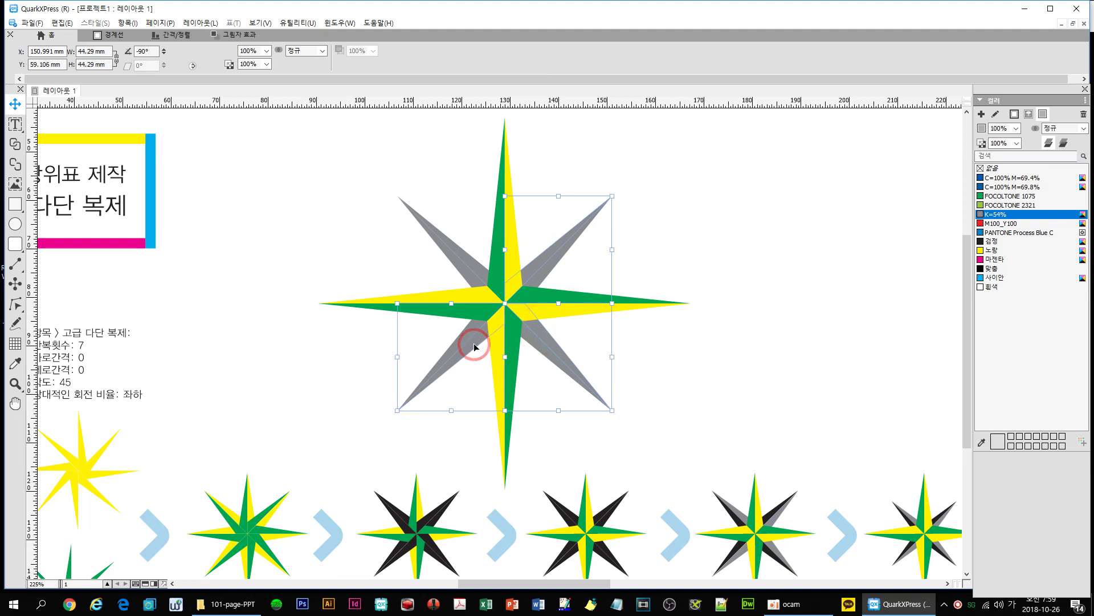
pyautogui.click(463, 271)
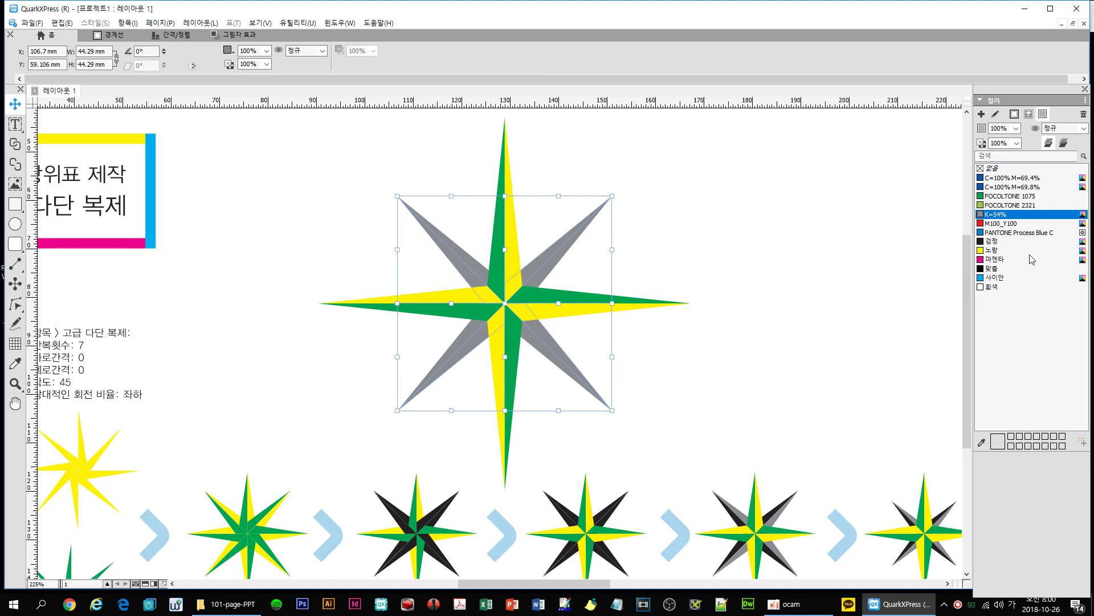
pyautogui.click(992, 242)
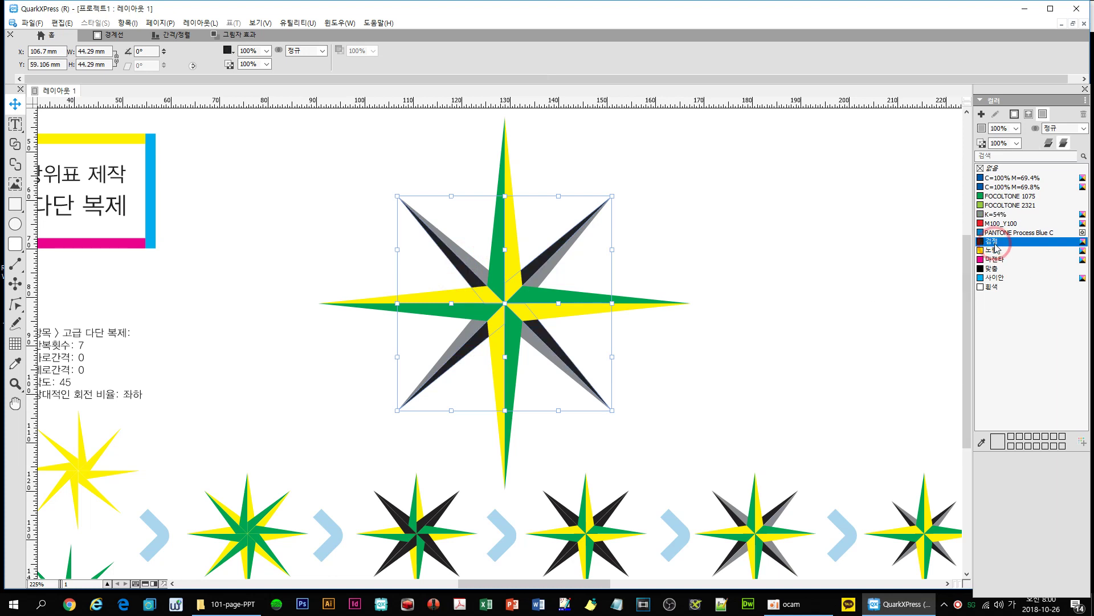
pyautogui.click(796, 254)
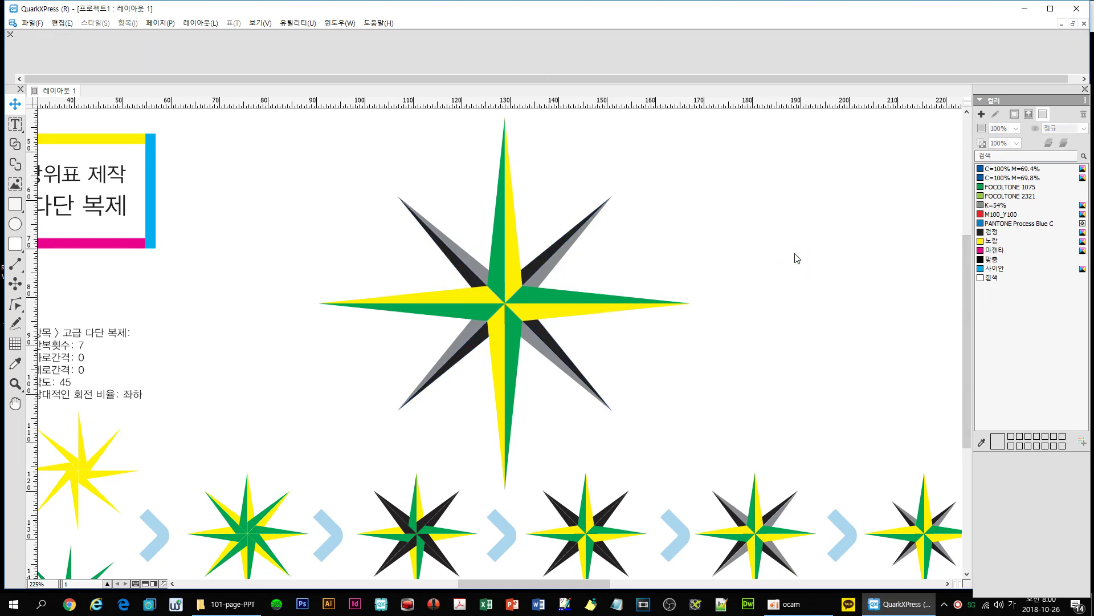
# Draw a circle about 62 mm in diameter centred on the compass rose and fill it with cyan (사이안).
pyautogui.scroll(-1, 796, 257)
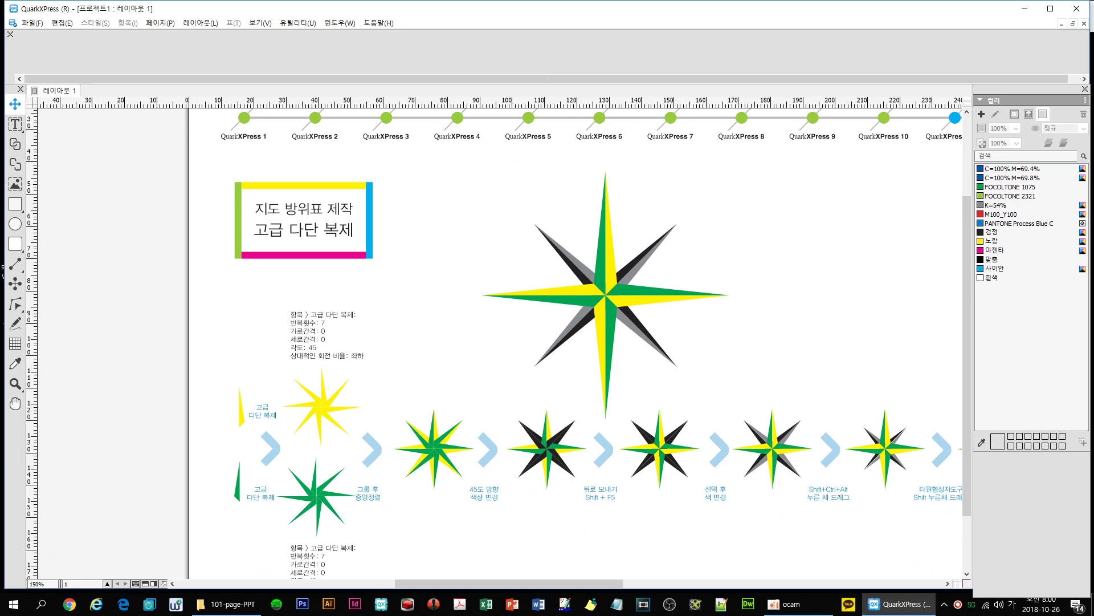
pyautogui.hscroll(5, 797, 282)
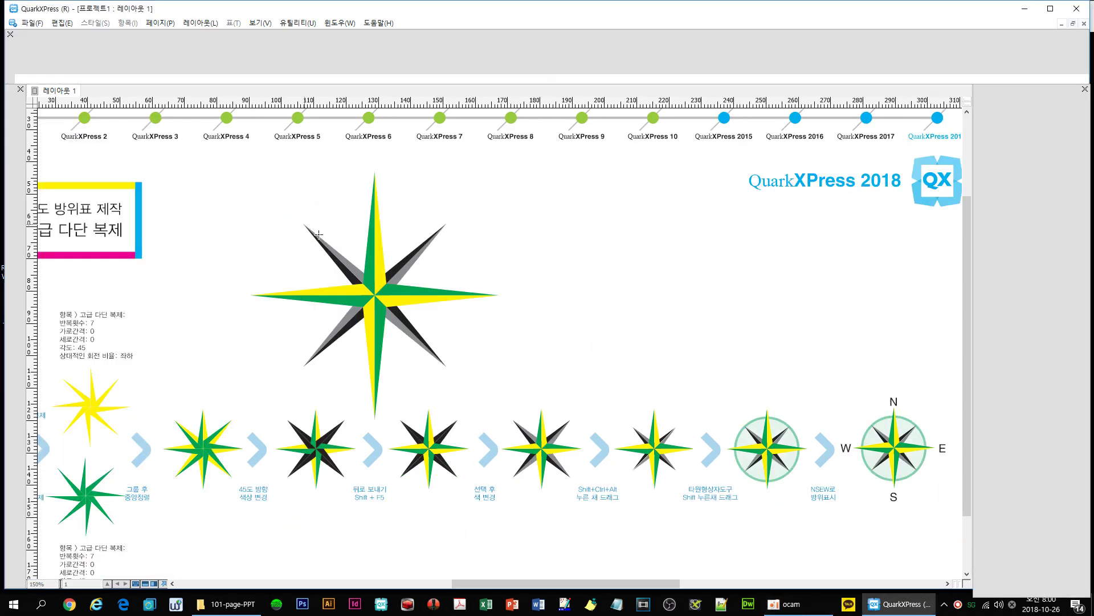
pyautogui.moveTo(305, 224); pyautogui.dragTo(447, 345)
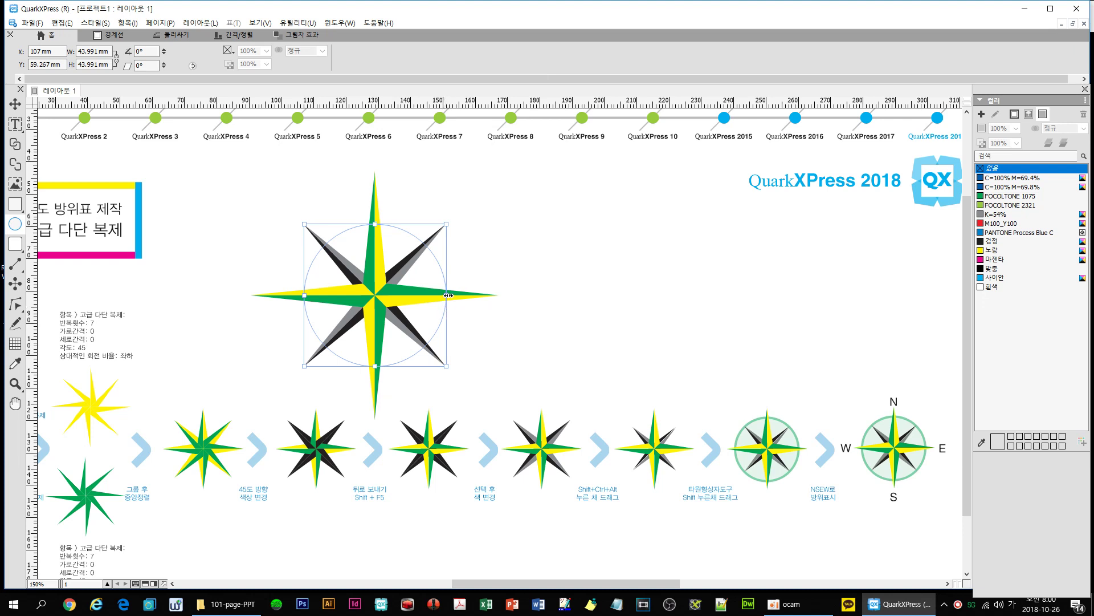
pyautogui.moveTo(449, 294); pyautogui.dragTo(475, 299)
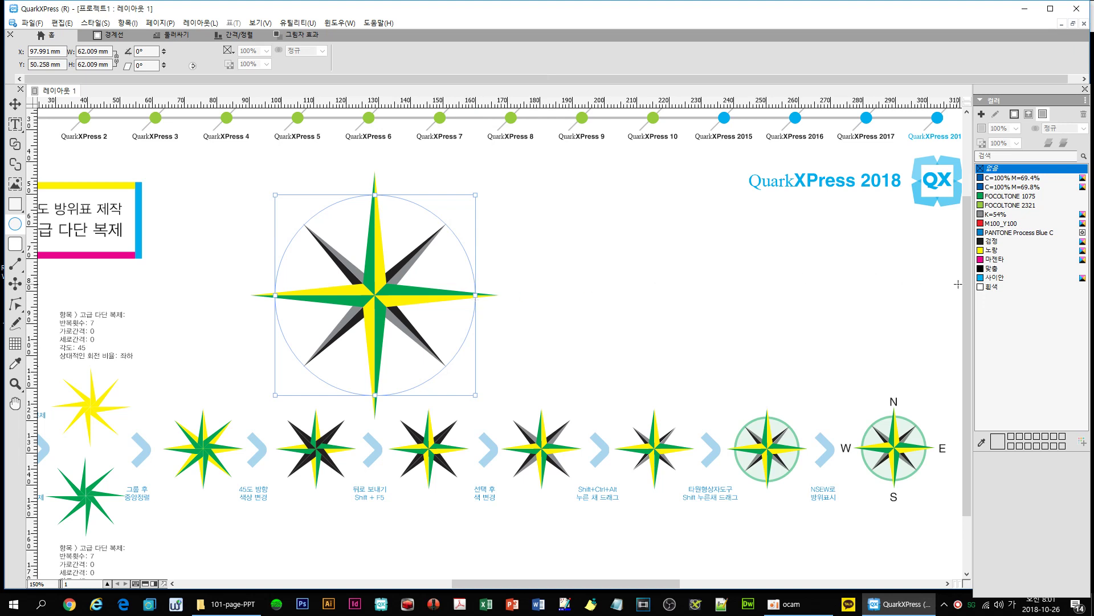
pyautogui.click(992, 278)
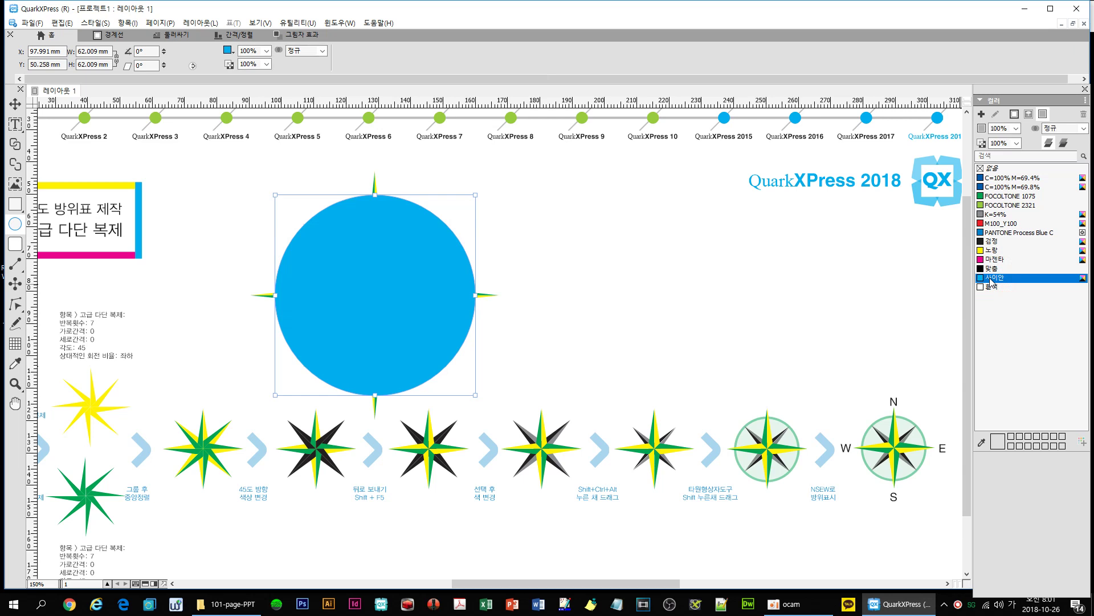
# Fill the circle with FOCOLTONE 2321 and give it a 4 pt frame.
pyautogui.click(992, 206)
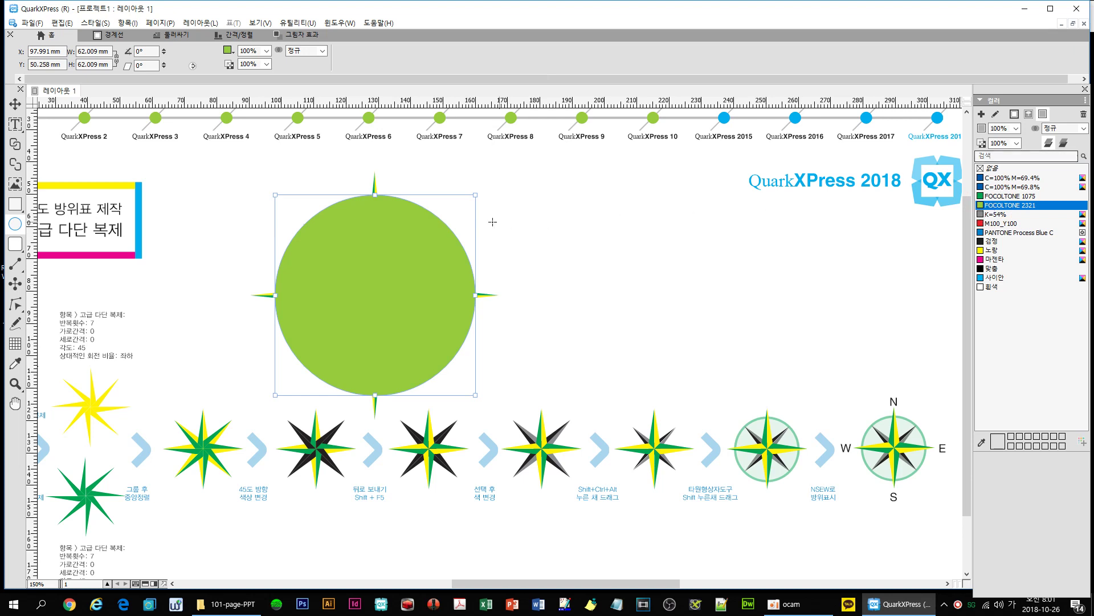
pyautogui.click(15, 103)
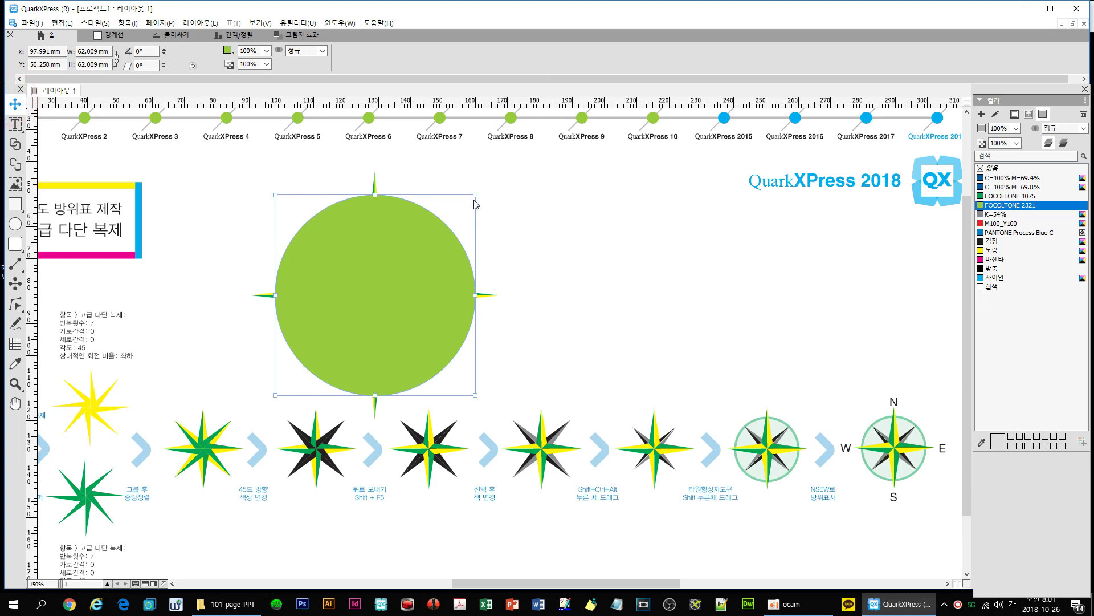
pyautogui.click(113, 35)
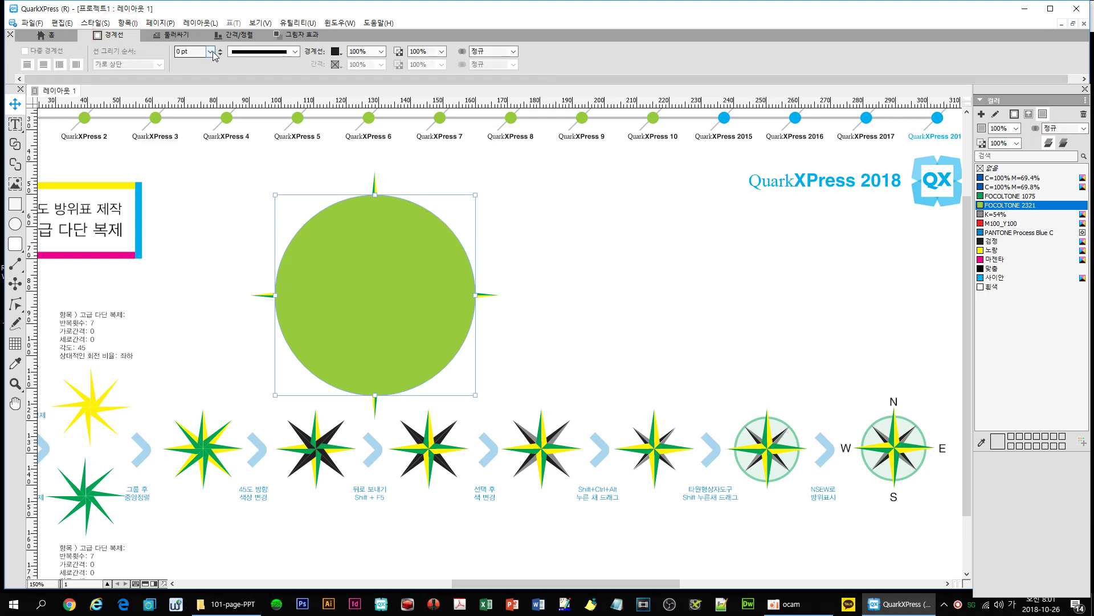
pyautogui.click(212, 52)
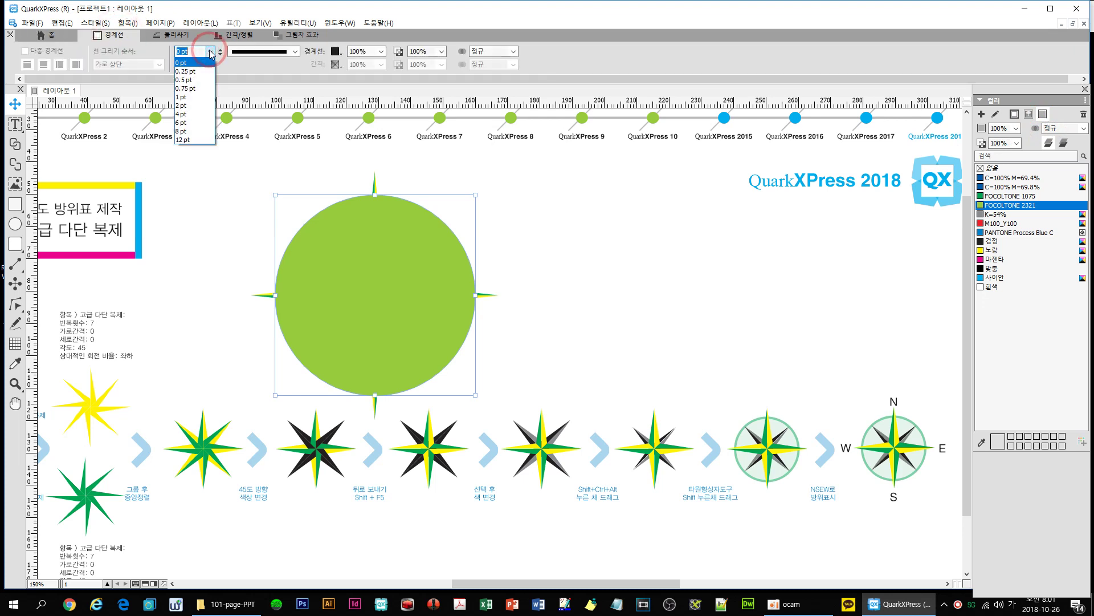
pyautogui.click(194, 114)
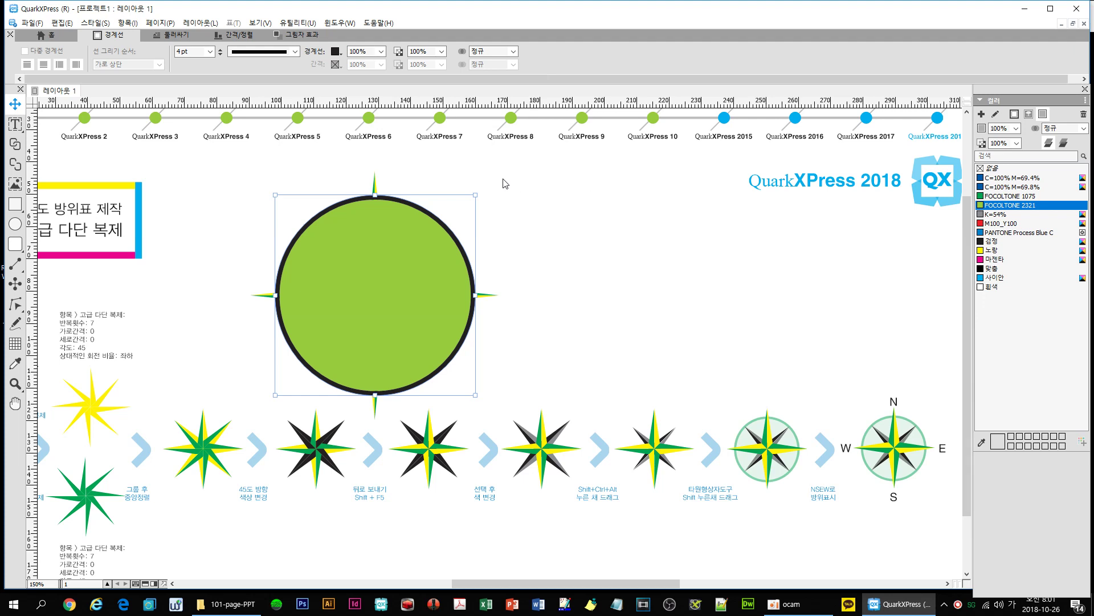
# Change the circle's fill to FOCOLTONE 1075, trying a 10% shade before setting it to 20%.
pyautogui.click(995, 198)
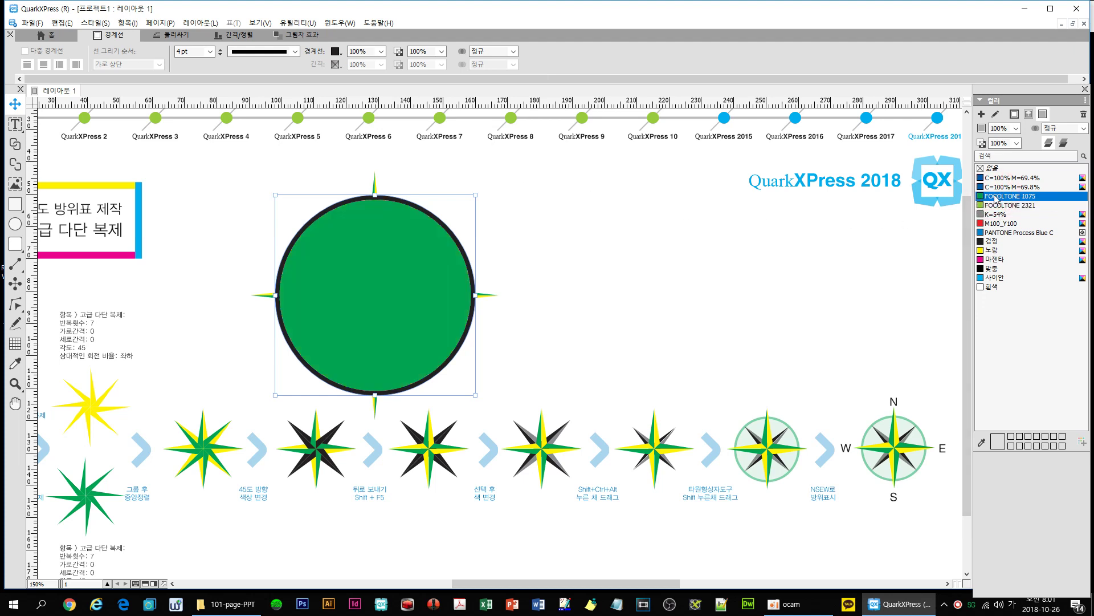
pyautogui.doubleClick(1003, 131)
pyautogui.write('10')
pyautogui.press('Return')
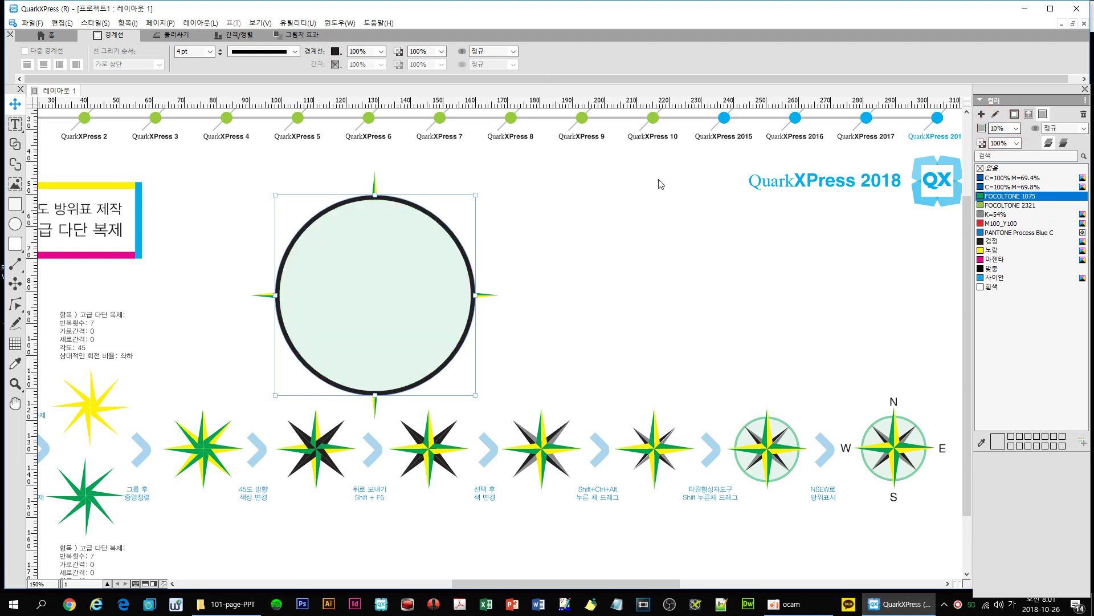
pyautogui.doubleClick(999, 128)
pyautogui.write('20')
pyautogui.press('Return')
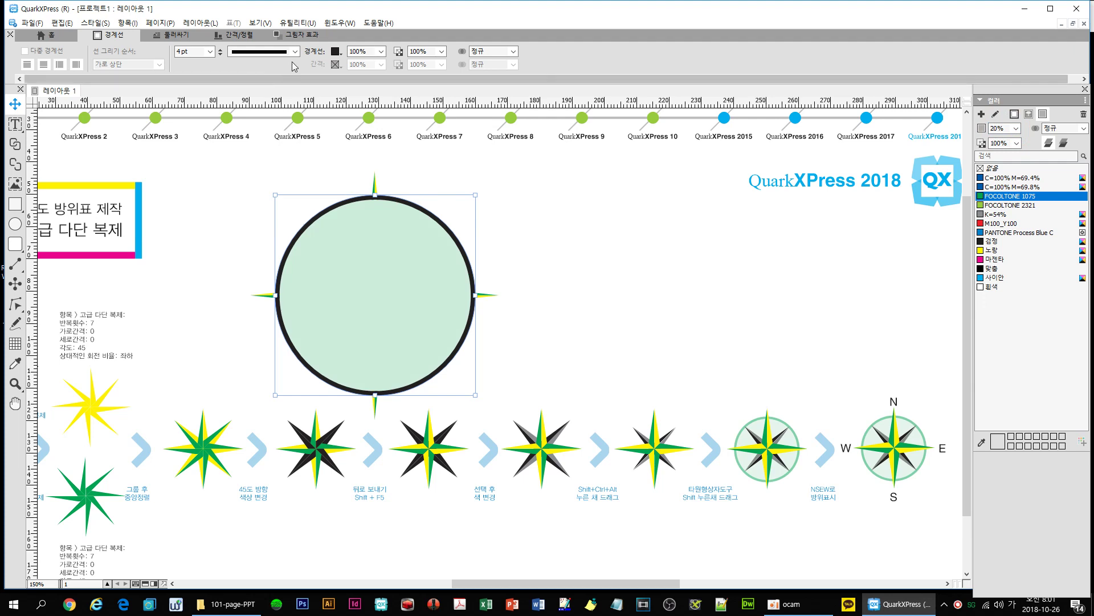
# Colour the circle's frame FOCOLTONE 1075 at a 40% shade.
pyautogui.click(341, 54)
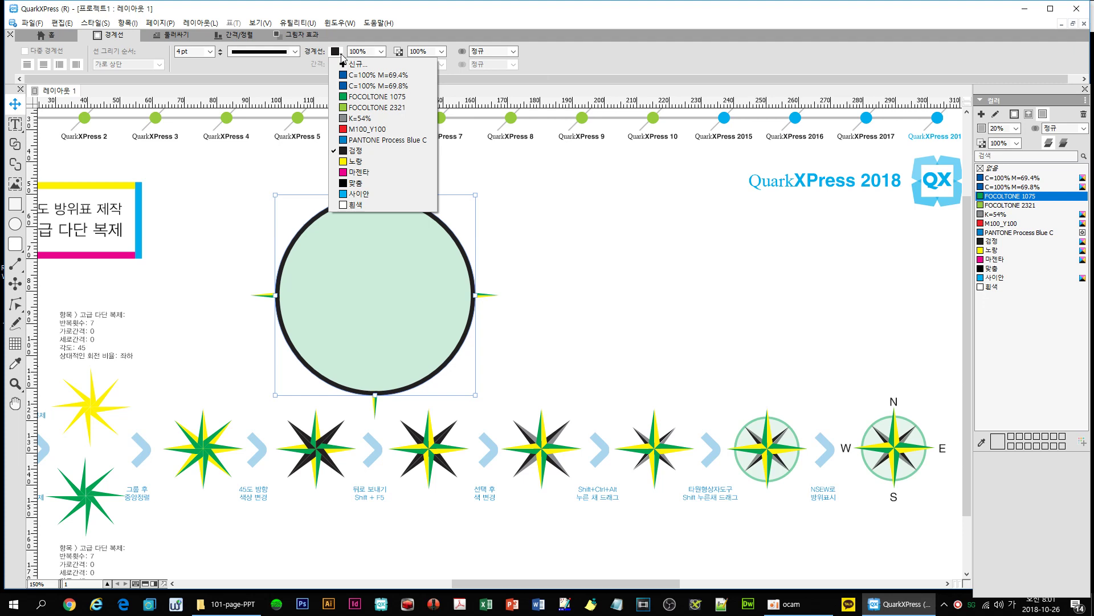
pyautogui.click(356, 97)
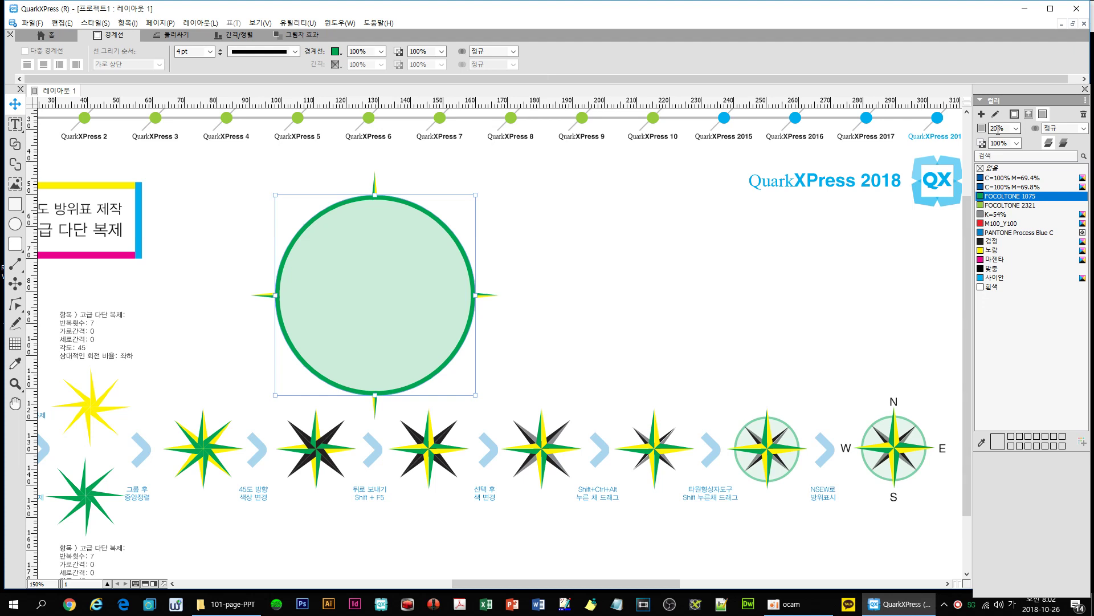
pyautogui.click(365, 51)
pyautogui.write('40')
pyautogui.press('Return')
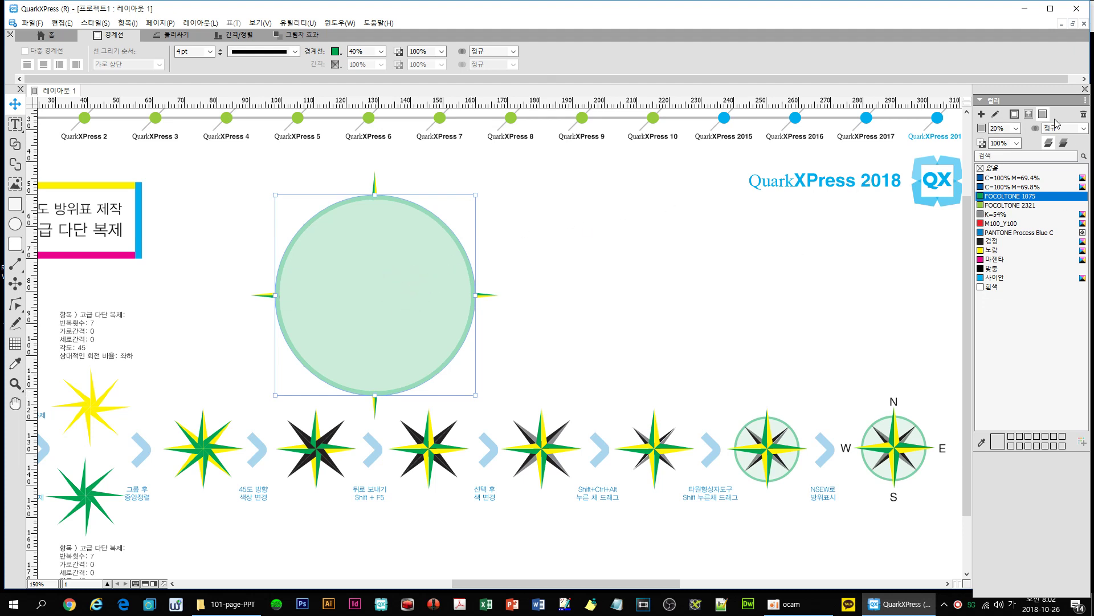
# Set the circle's fill shade to 10% and nudge the circle one increment left and one down.
pyautogui.doubleClick(1002, 128)
pyautogui.write('10')
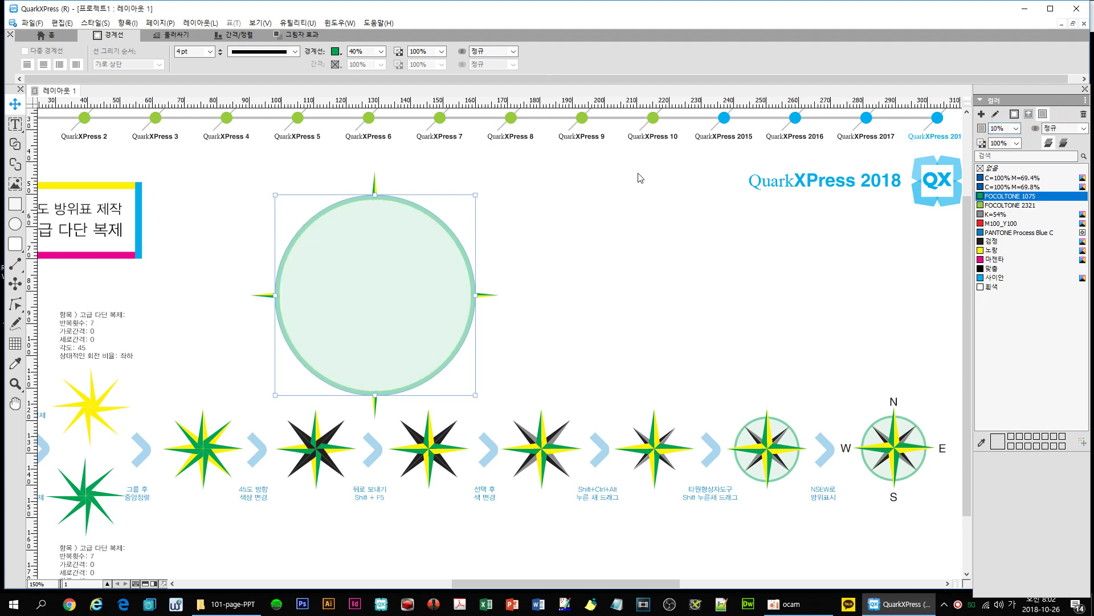
pyautogui.press('Return')
pyautogui.press('Left')
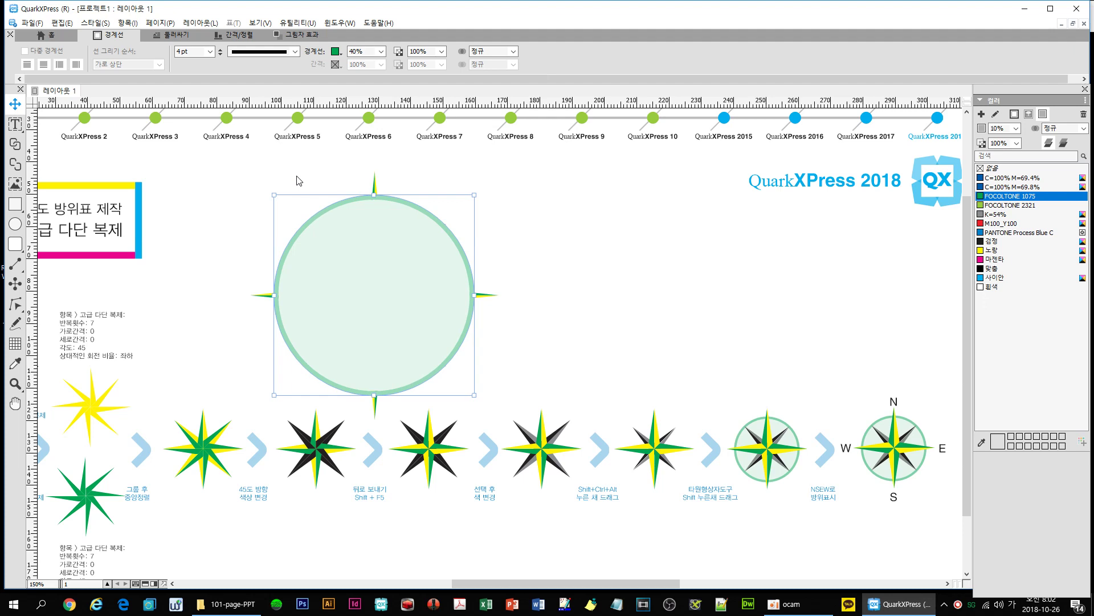
pyautogui.press('Down')
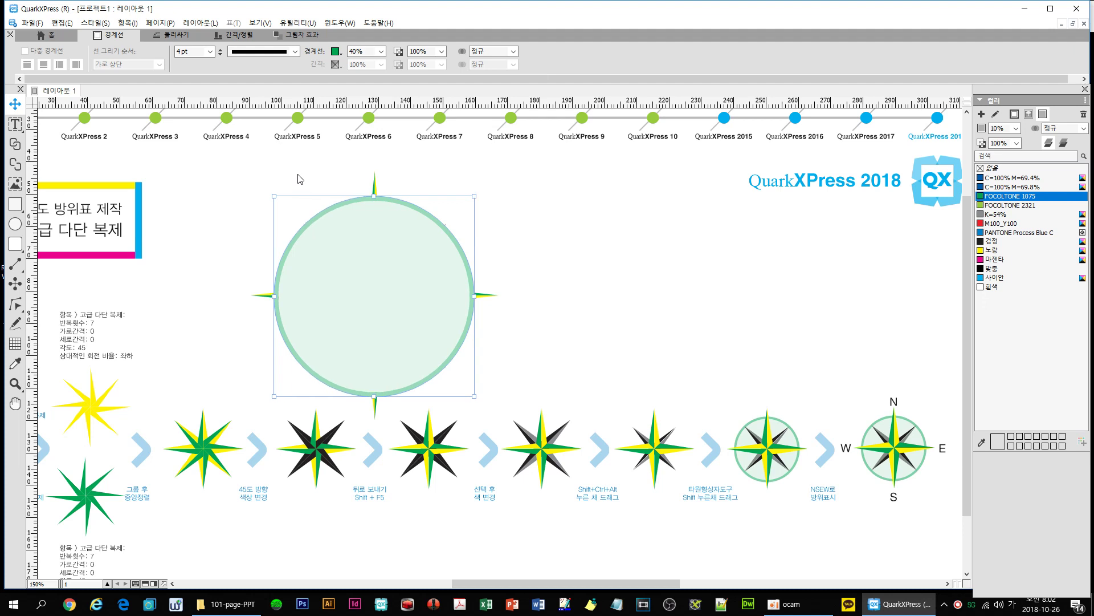
# Select the circle together with the main blades and align their centres both vertically and horizontally.
pyautogui.click(525, 186)
pyautogui.moveTo(363, 173); pyautogui.dragTo(397, 197)
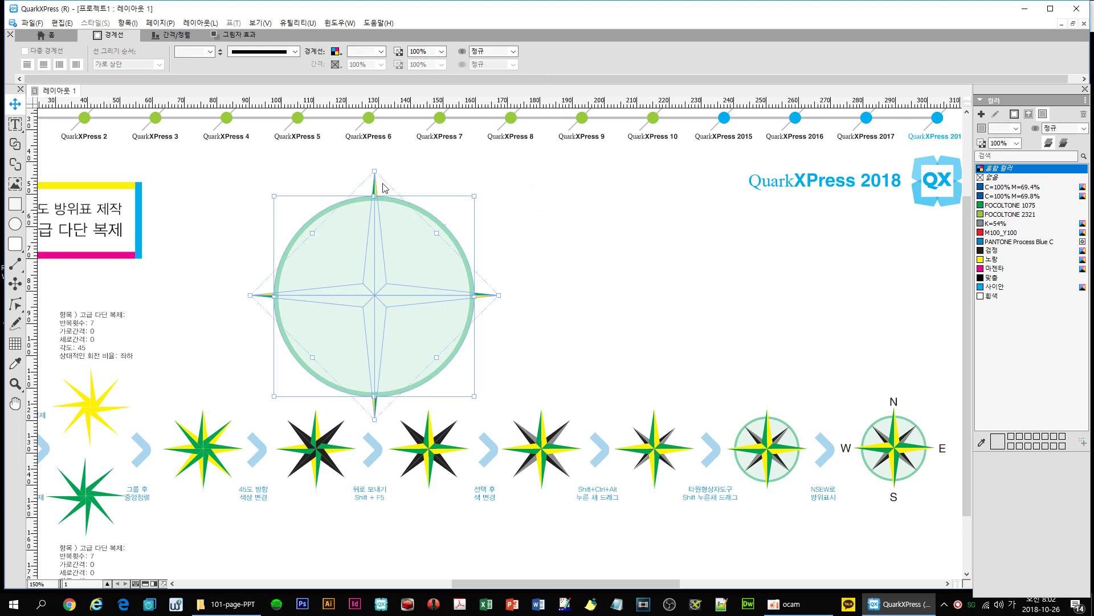
pyautogui.click(174, 34)
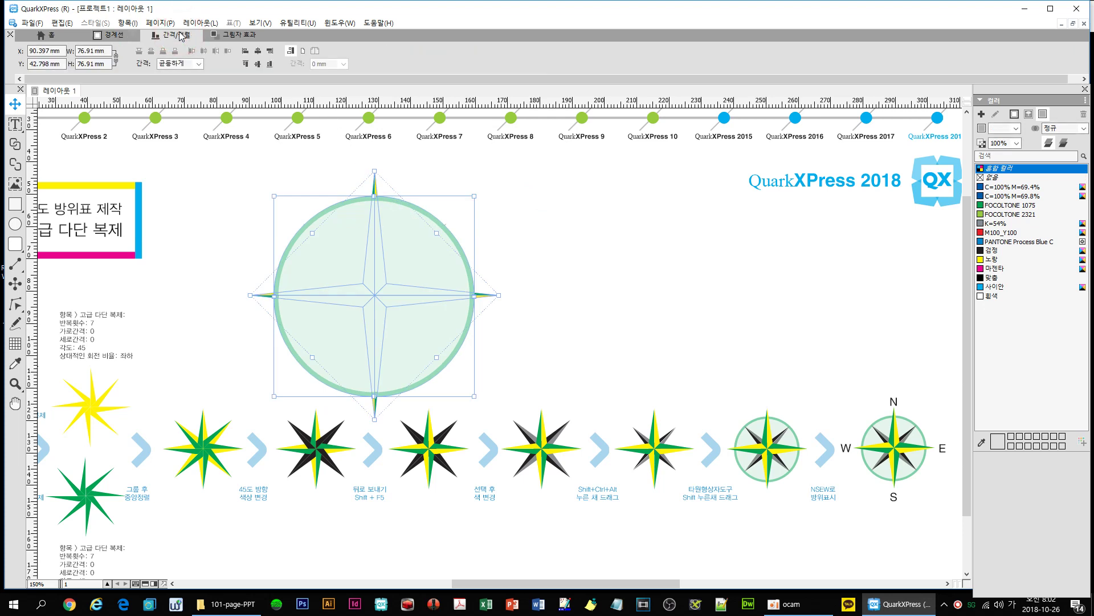
pyautogui.click(257, 63)
pyautogui.click(258, 50)
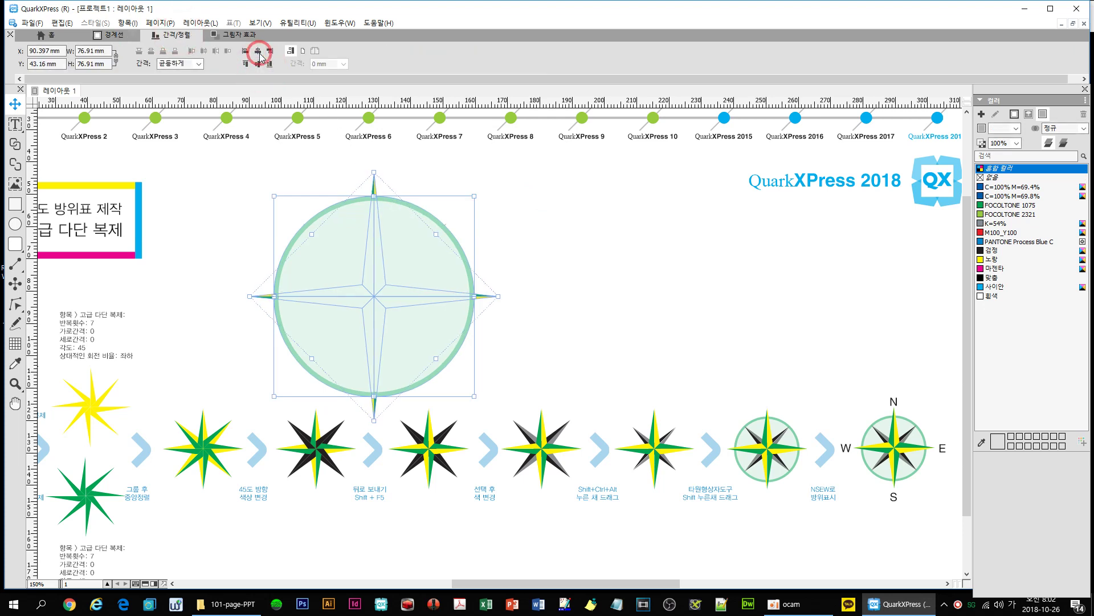
pyautogui.click(229, 190)
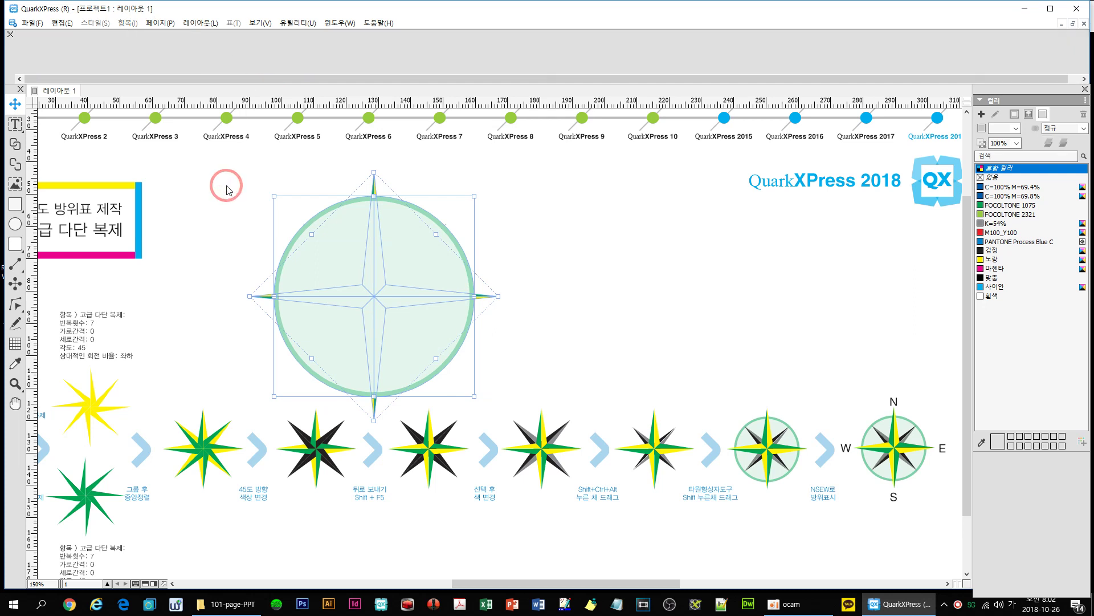
# Send the pale green circle to the back, behind all the compass blades, and deselect it.
pyautogui.click(317, 222)
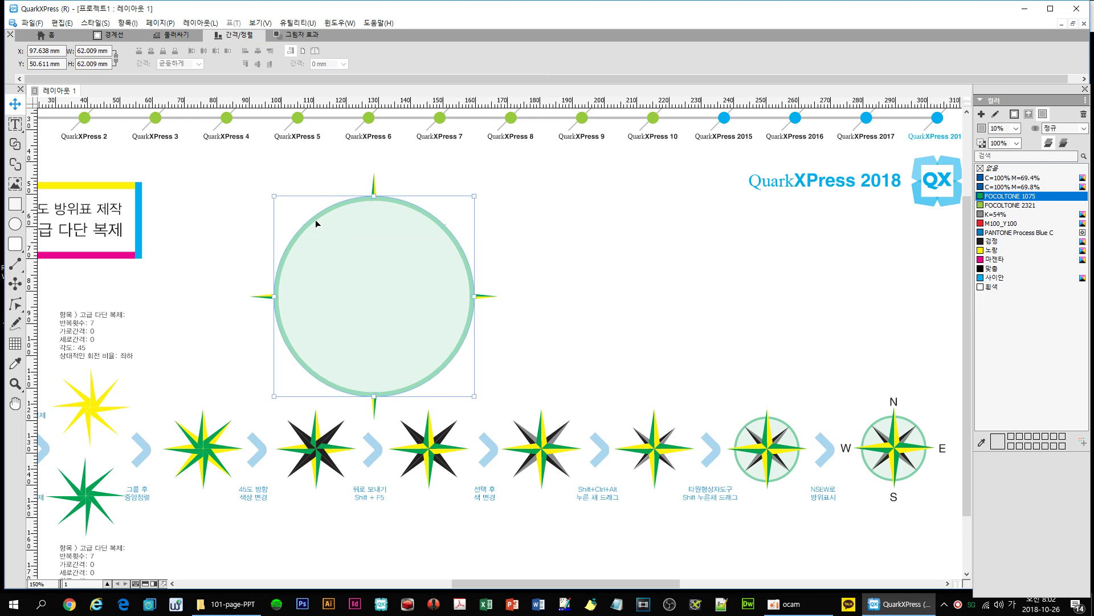
pyautogui.rightClick(345, 246)
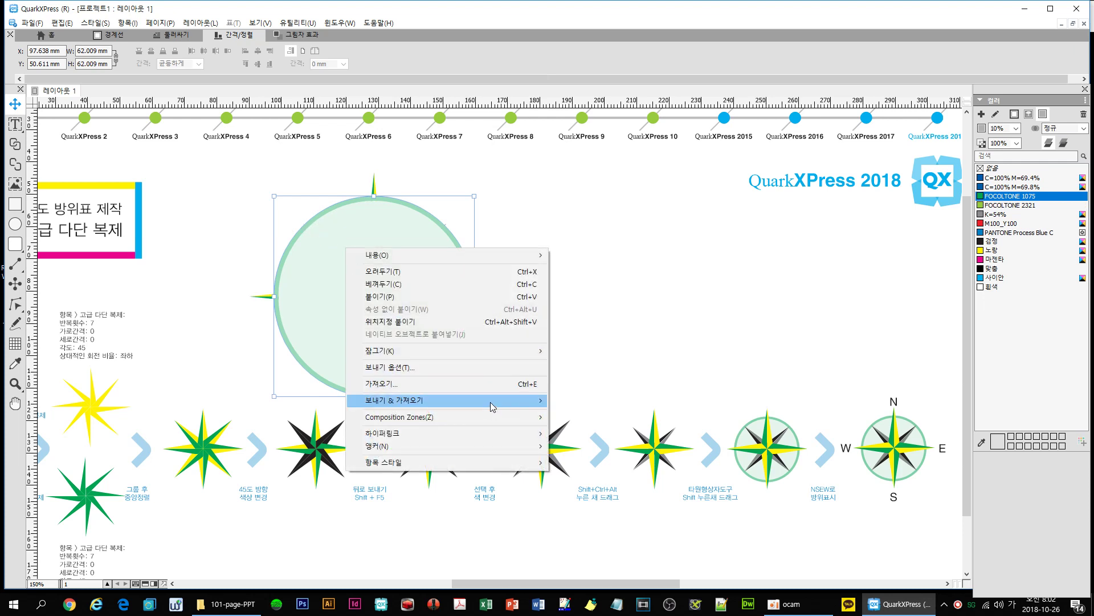
pyautogui.moveTo(491, 402)
pyautogui.click(578, 401)
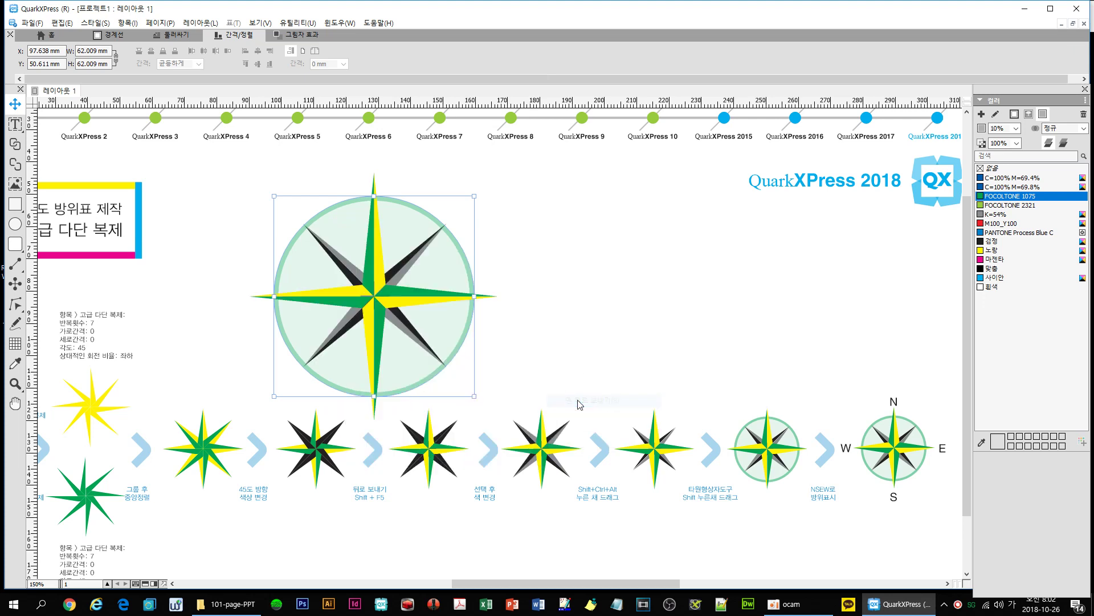
pyautogui.click(594, 266)
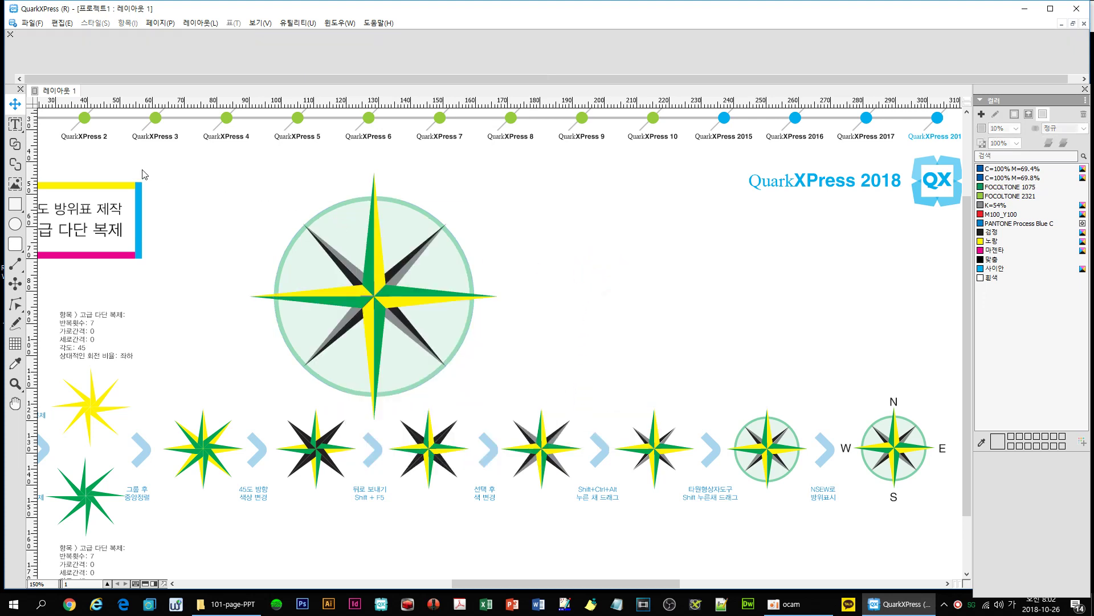
# Move the whole compass rose about 35 mm to the right and 4 mm up.
pyautogui.click(14, 104)
pyautogui.moveTo(273, 170); pyautogui.dragTo(518, 369)
pyautogui.moveTo(378, 283); pyautogui.dragTo(492, 270)
pyautogui.click(671, 311)
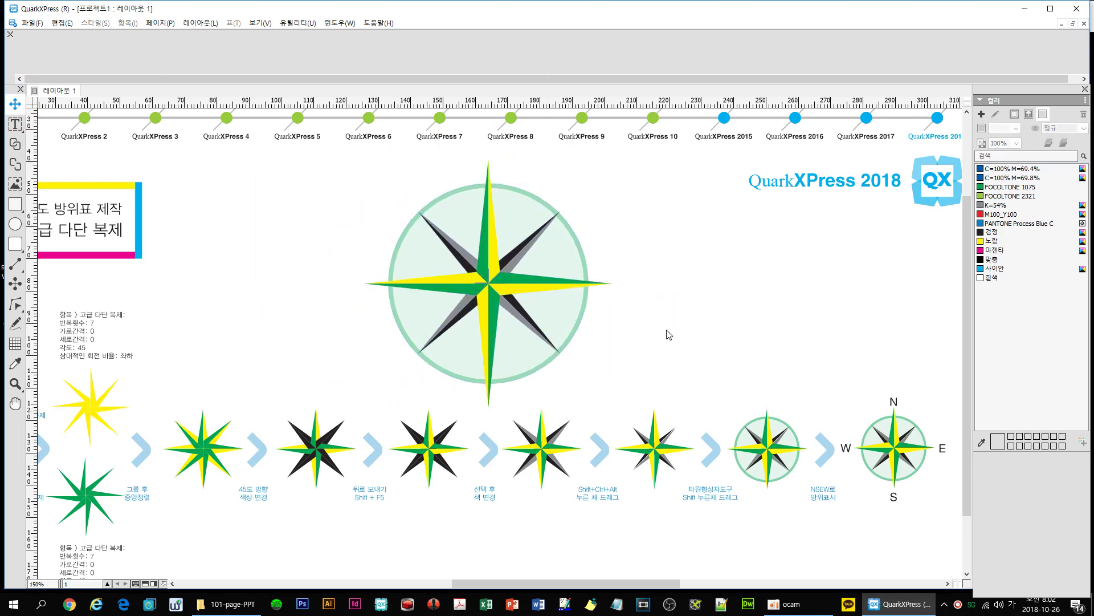
# Group all the grey and black diagonal blades, leaving the circle and the main blades out of the selection.
pyautogui.click(459, 306)
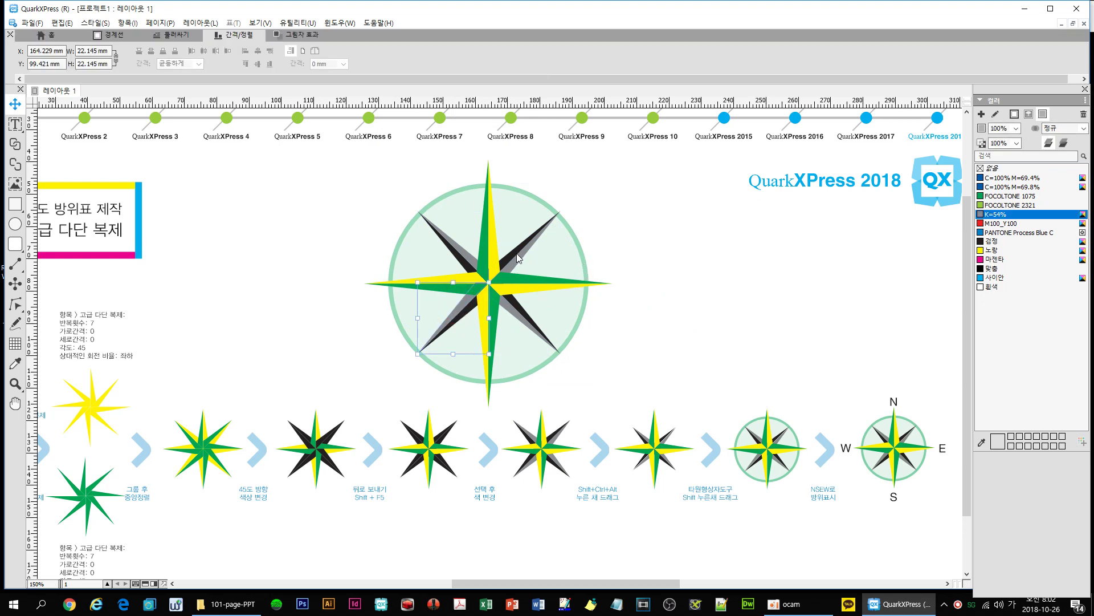
pyautogui.click(626, 252)
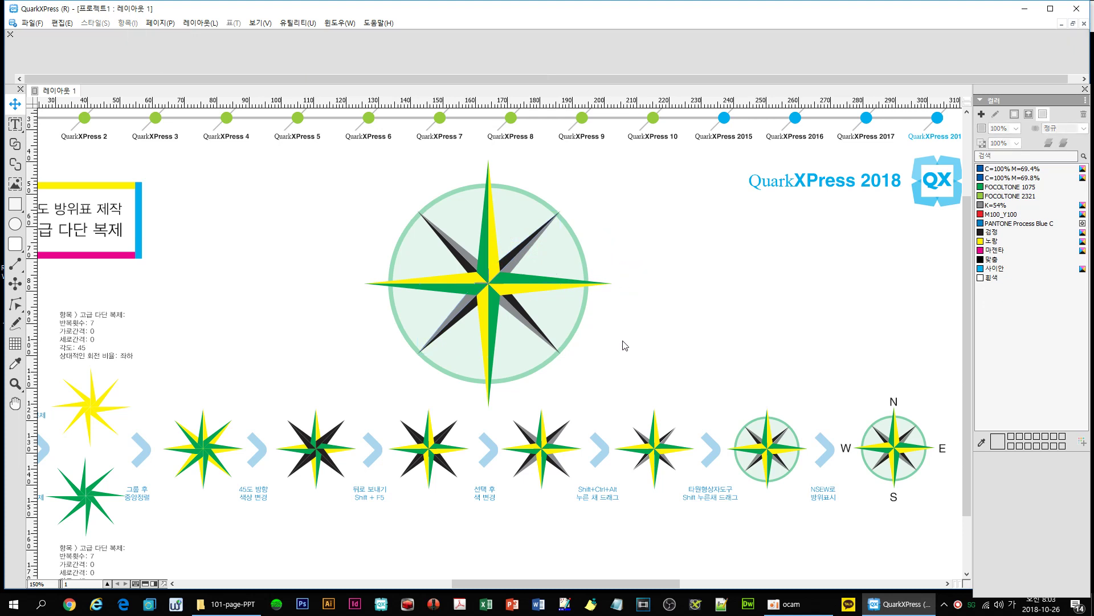
pyautogui.moveTo(623, 347); pyautogui.dragTo(418, 227)
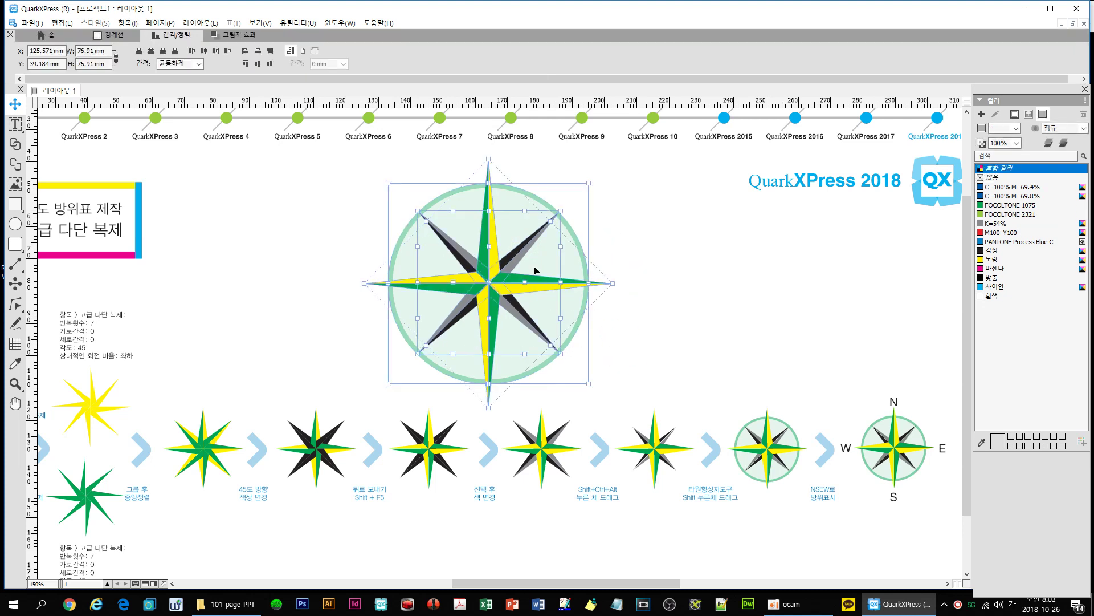
pyautogui.keyDown('shift'); pyautogui.click(511, 189); pyautogui.keyUp('shift')
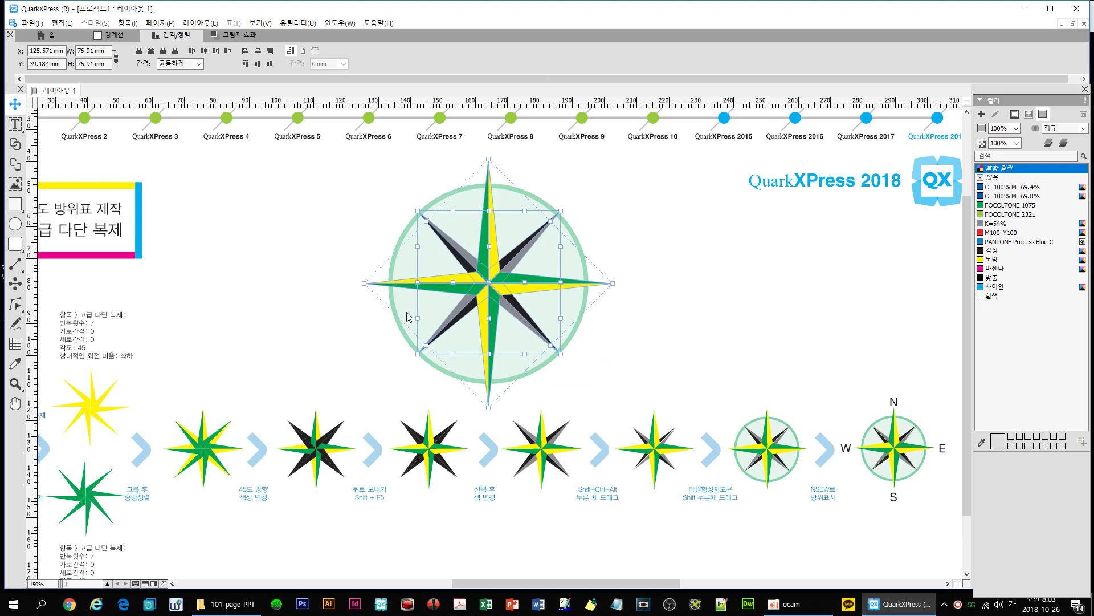
pyautogui.keyDown('shift'); pyautogui.click(395, 284); pyautogui.keyUp('shift')
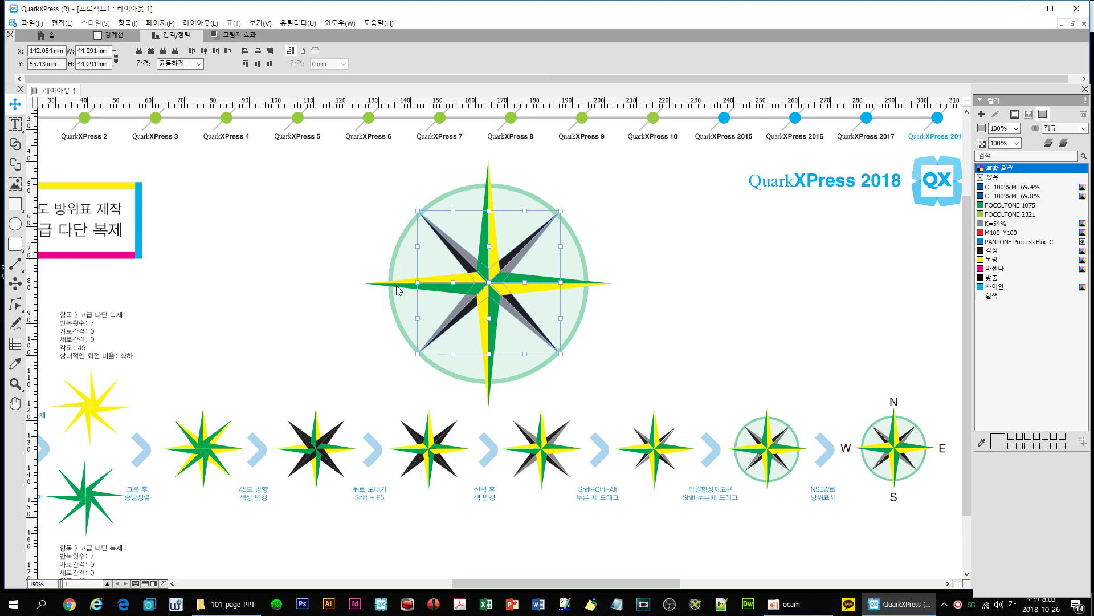
pyautogui.hotkey('ctrl', 'g')
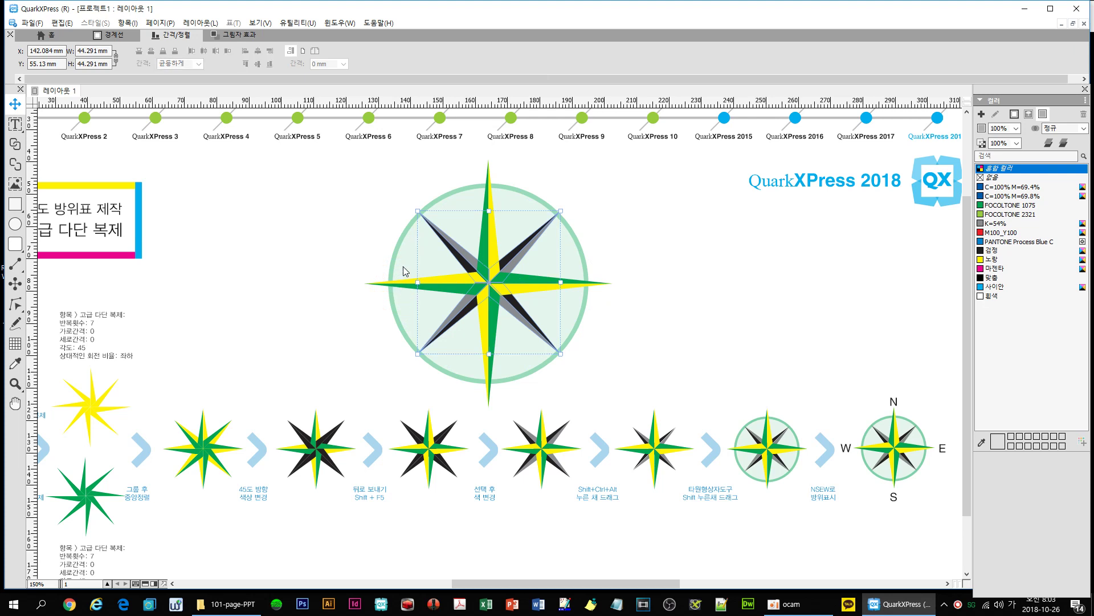
# Stack the diagonal blade group behind the main blades and the circle at the very back.
pyautogui.click(404, 265)
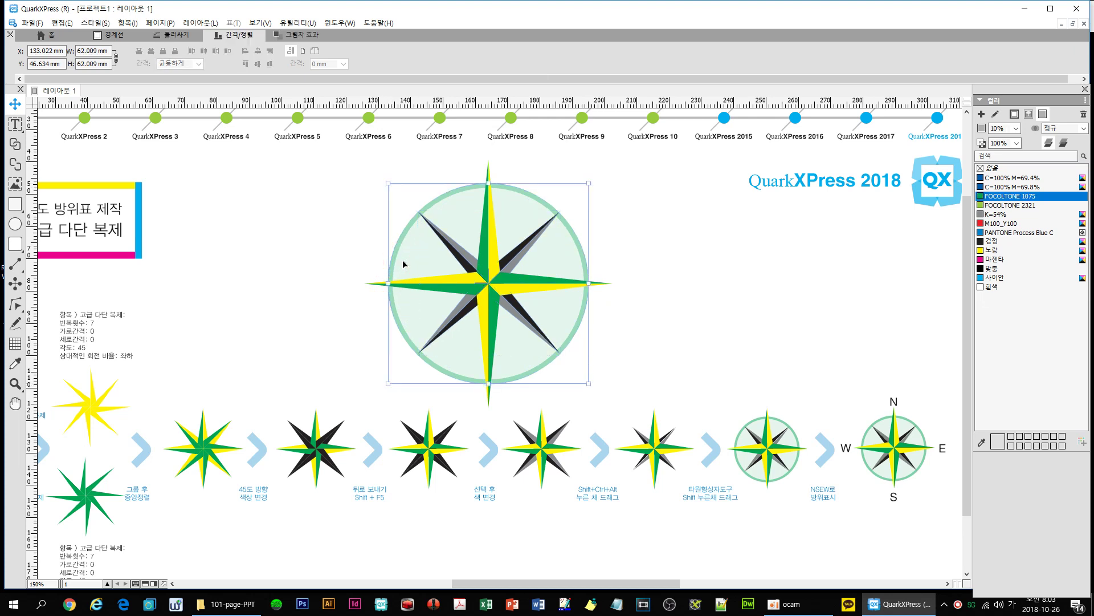
pyautogui.click(446, 246)
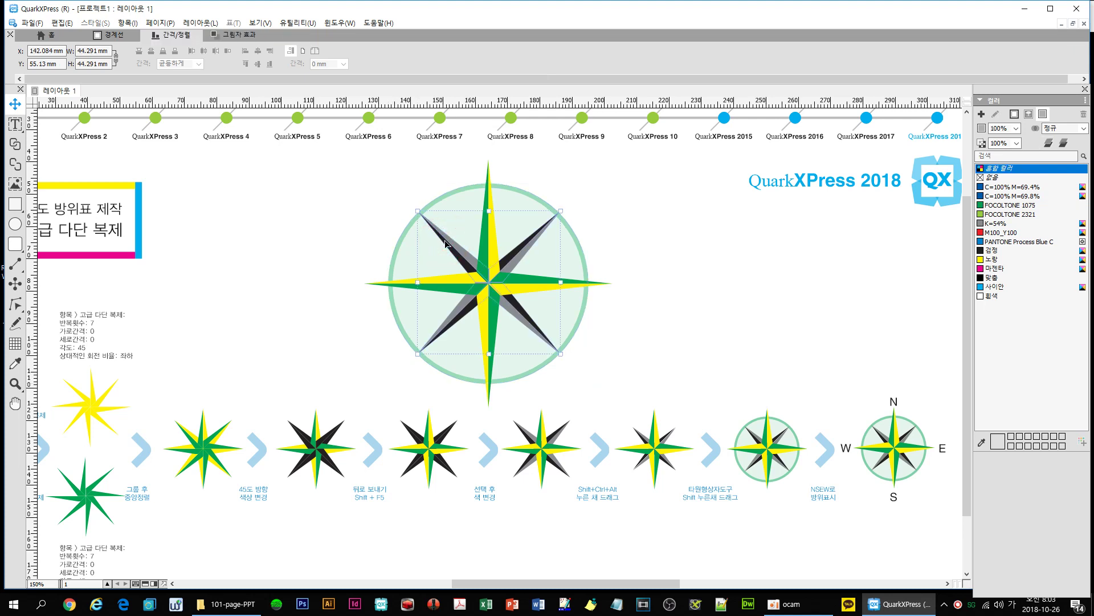
pyautogui.hotkey('shift', 'F5')
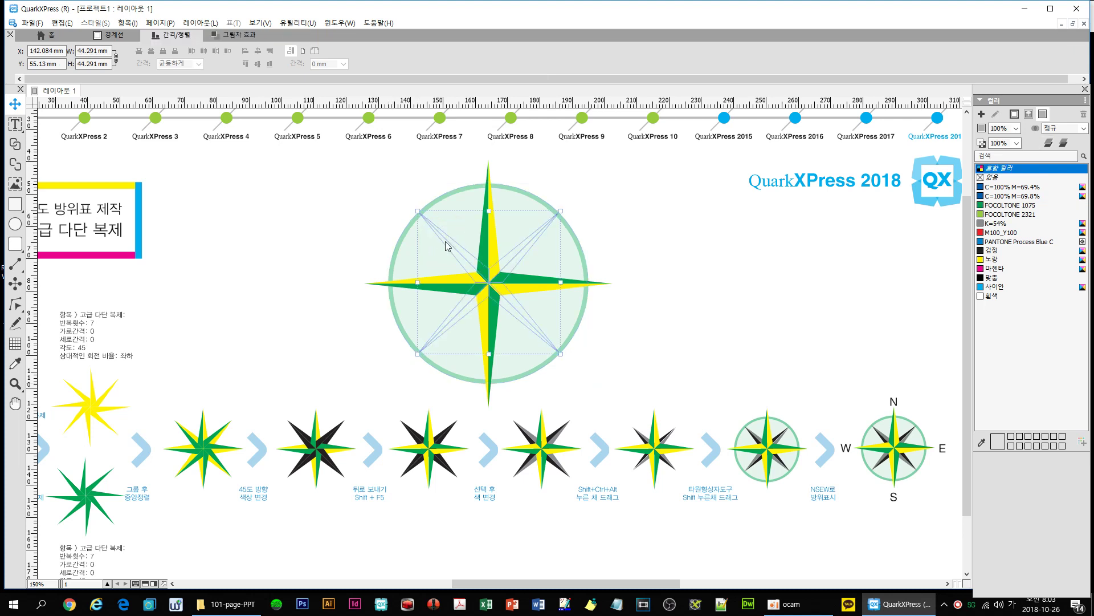
pyautogui.click(401, 242)
pyautogui.hotkey('shift', 'F5')
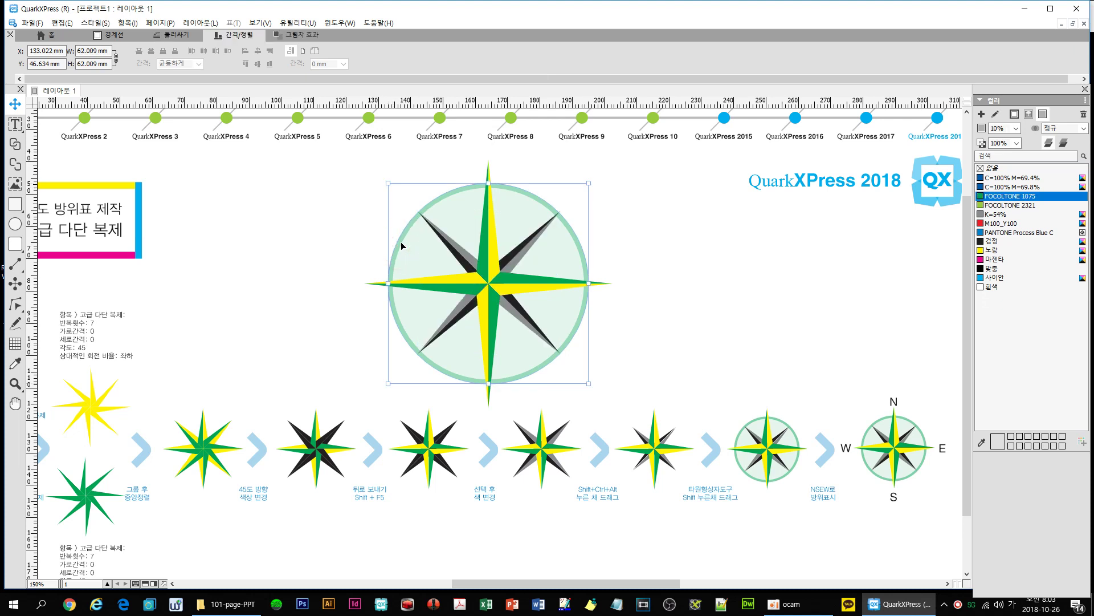
pyautogui.click(341, 253)
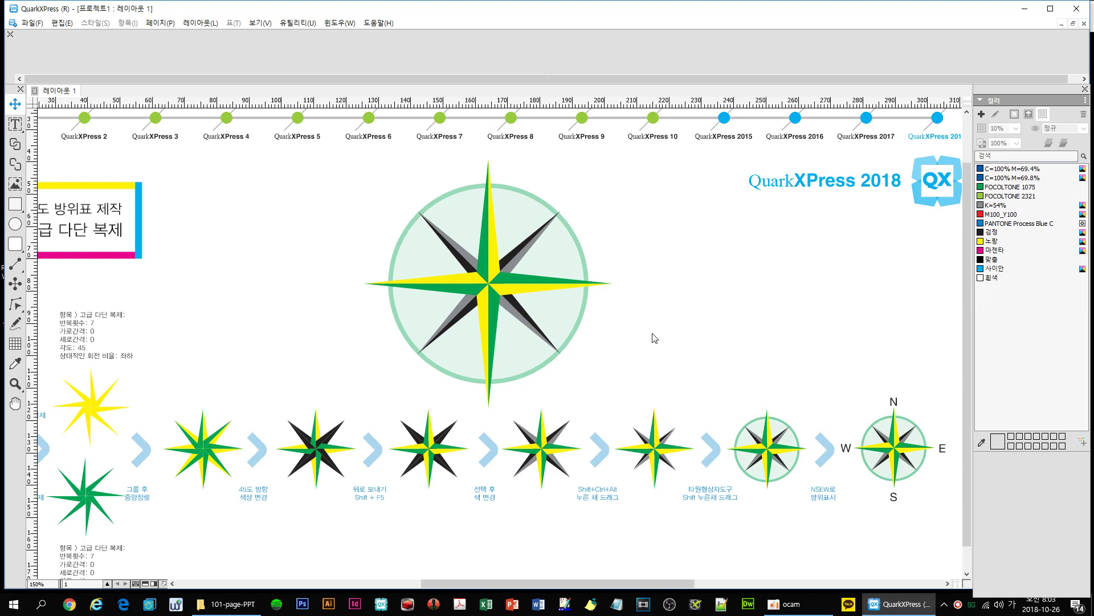
pyautogui.scroll(-1, 656, 338)
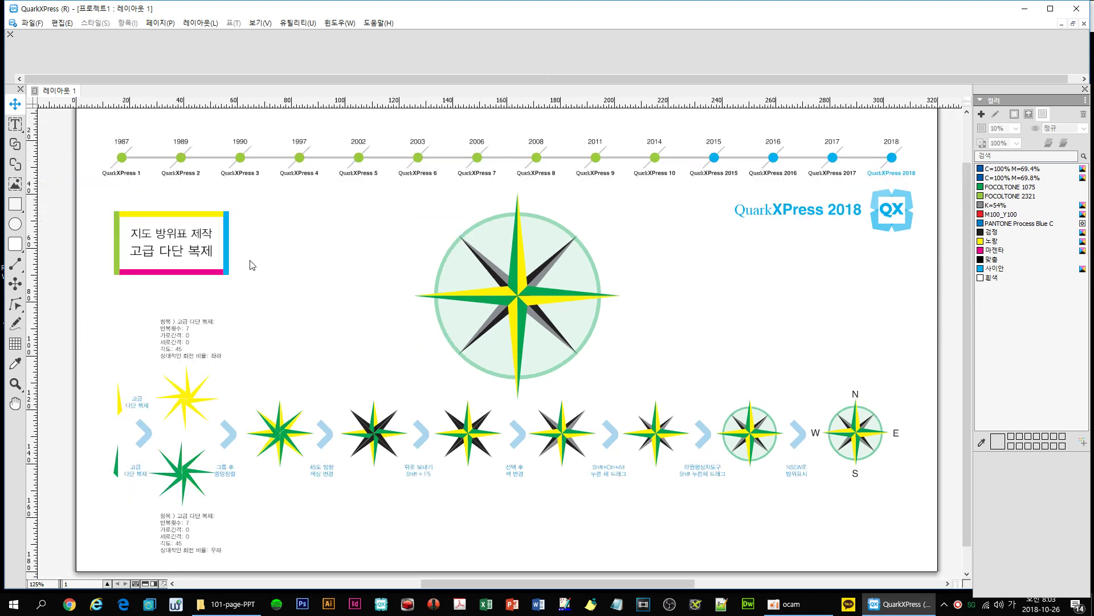